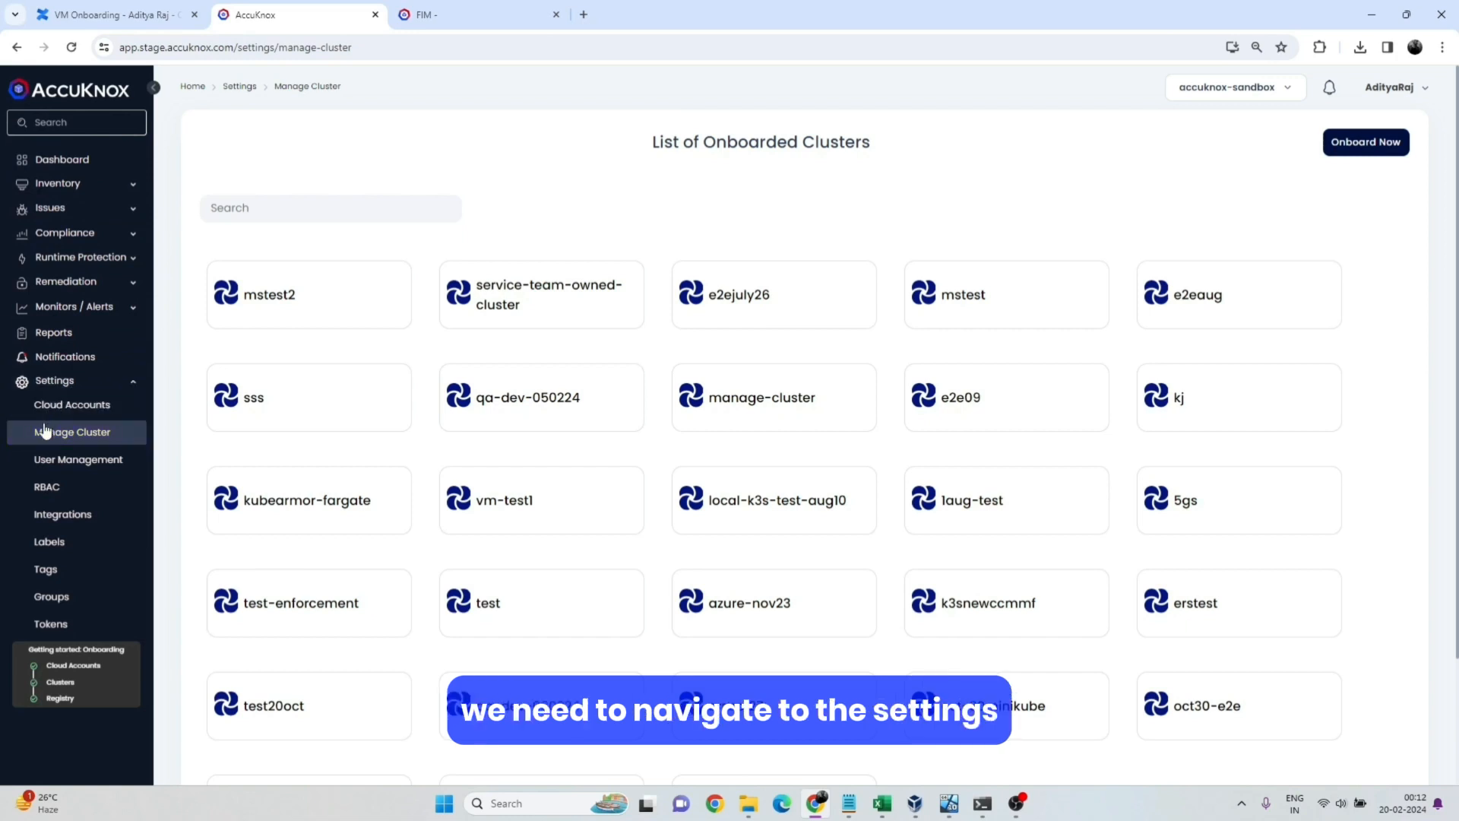
Start onboarding a new cluster named vm-demo and save the name.
left_click(1346, 148)
left_click(543, 273)
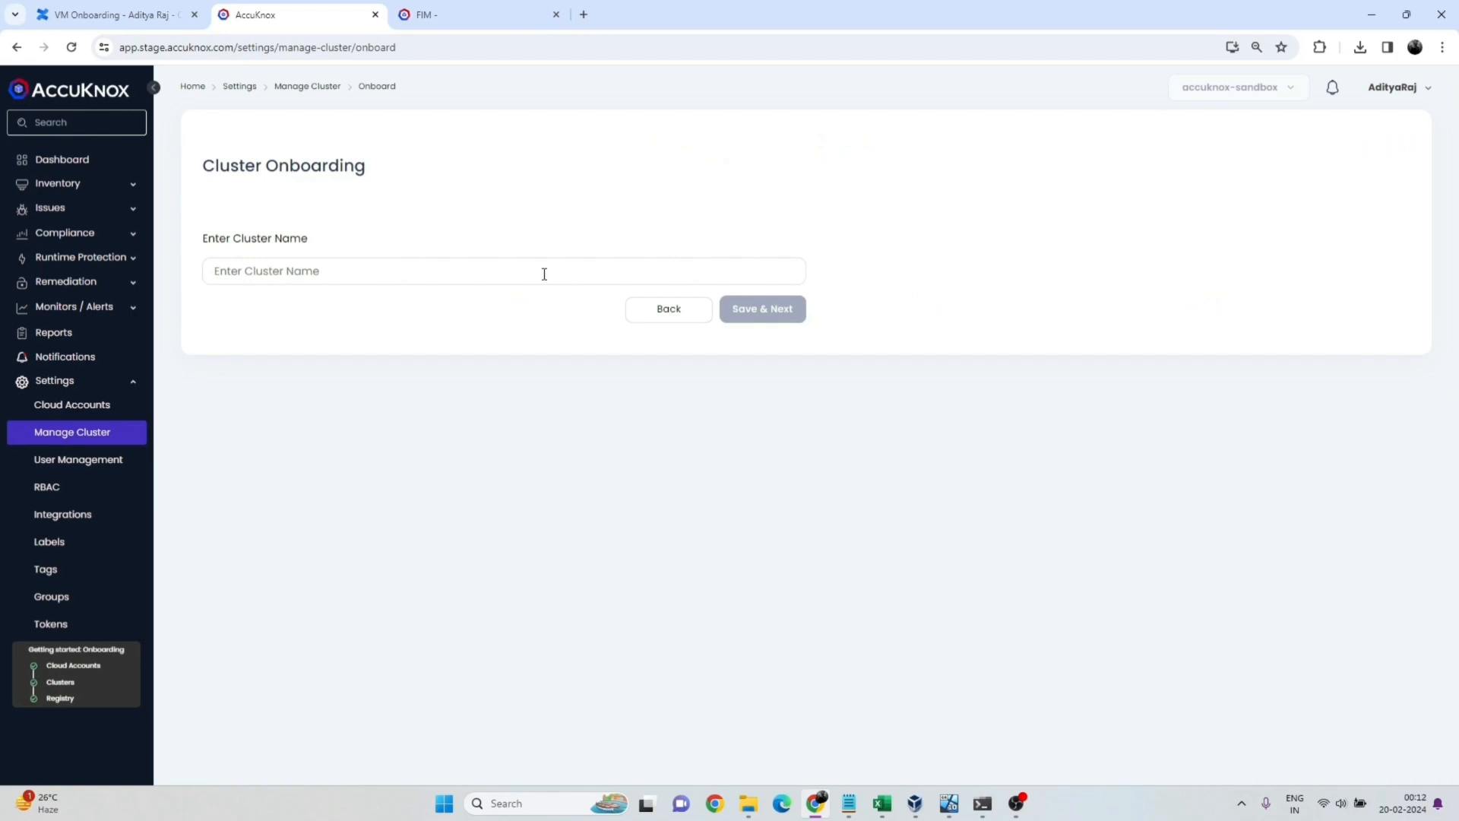
type("vm-demo")
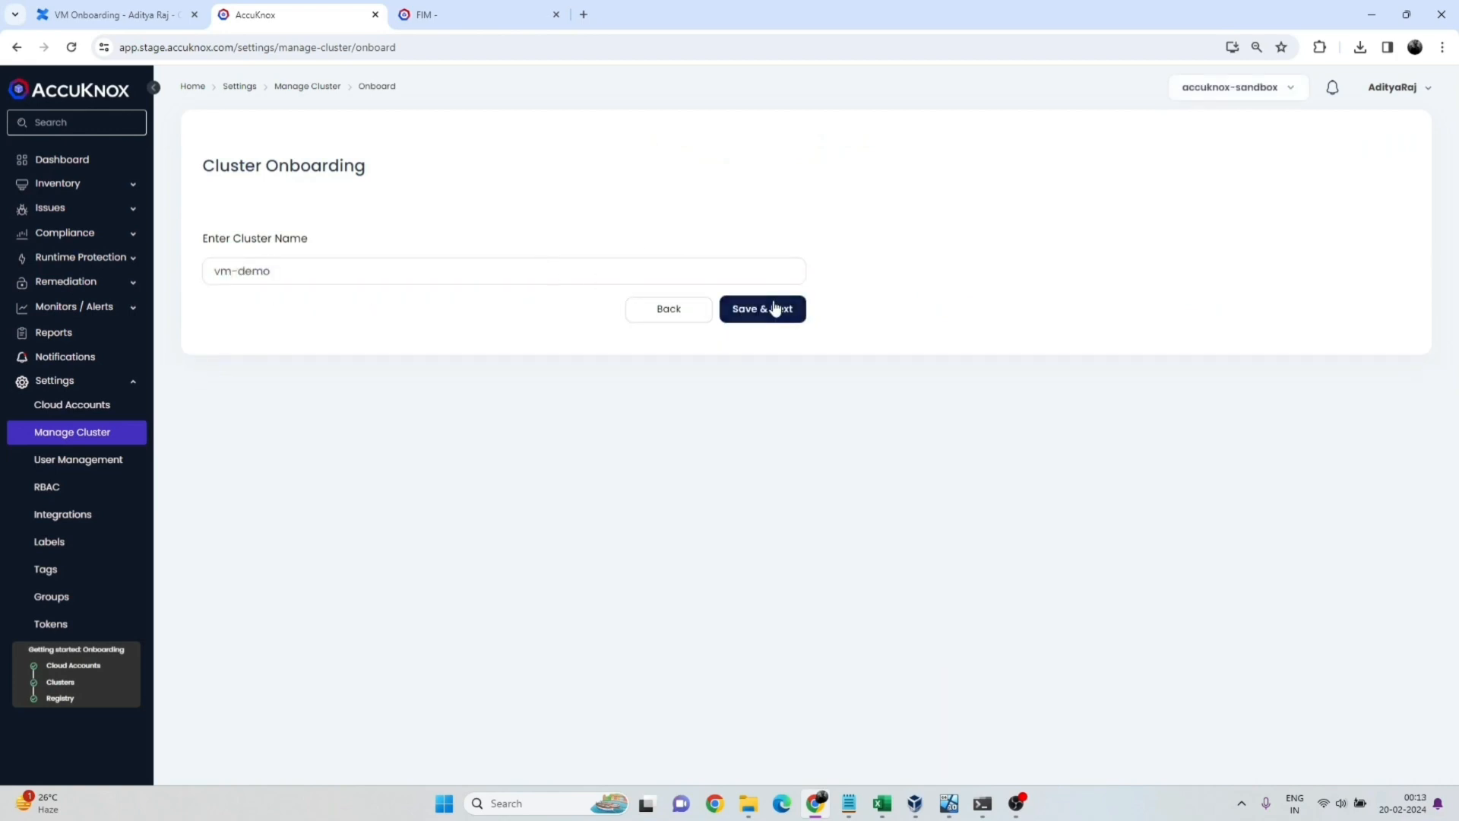
key("Return")
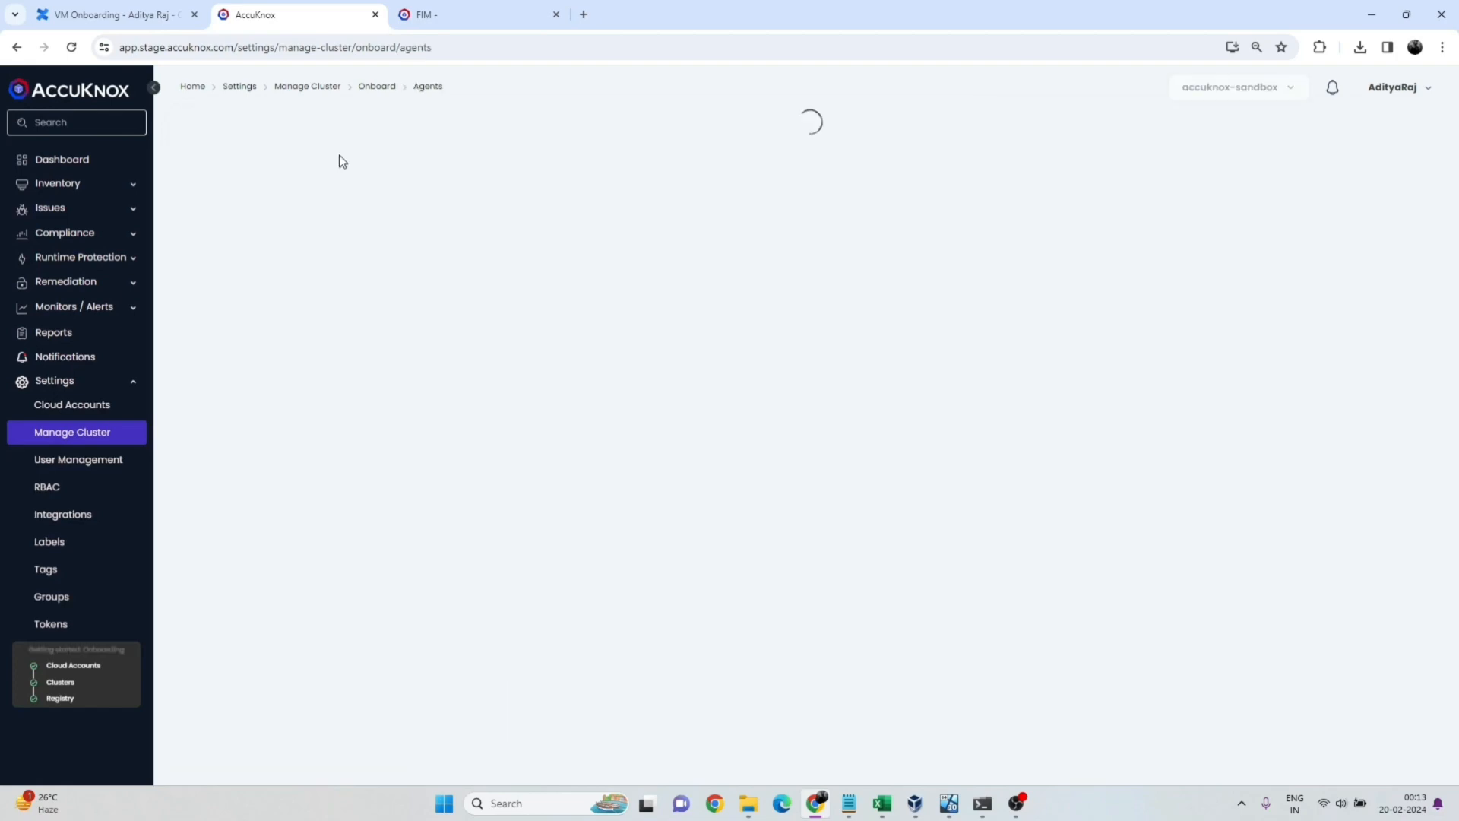
Show the virtual machine onboarding instructions for the new cluster and look through their commands.
left_click(299, 137)
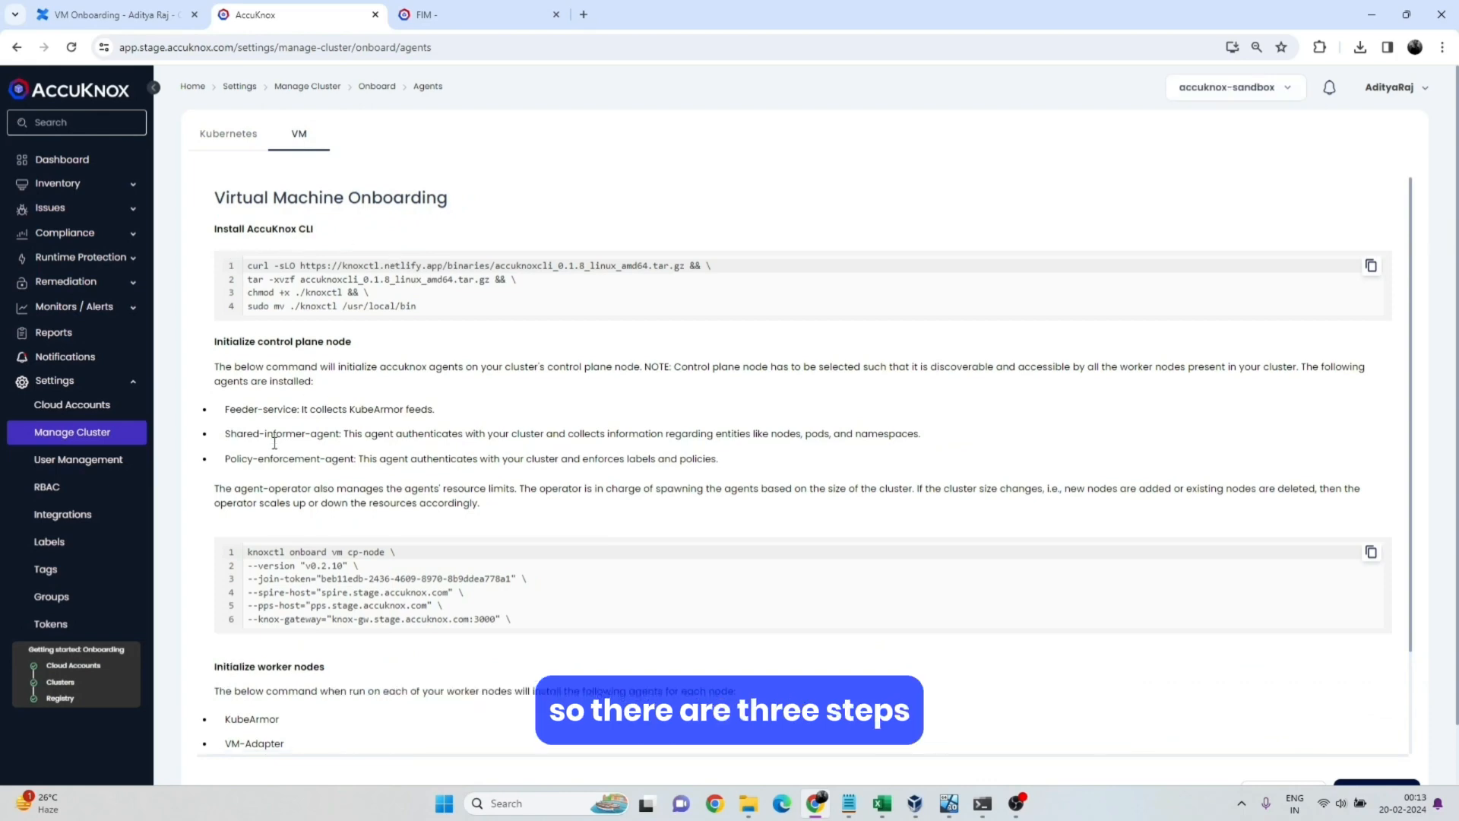
scroll(304, 365, "down", 2)
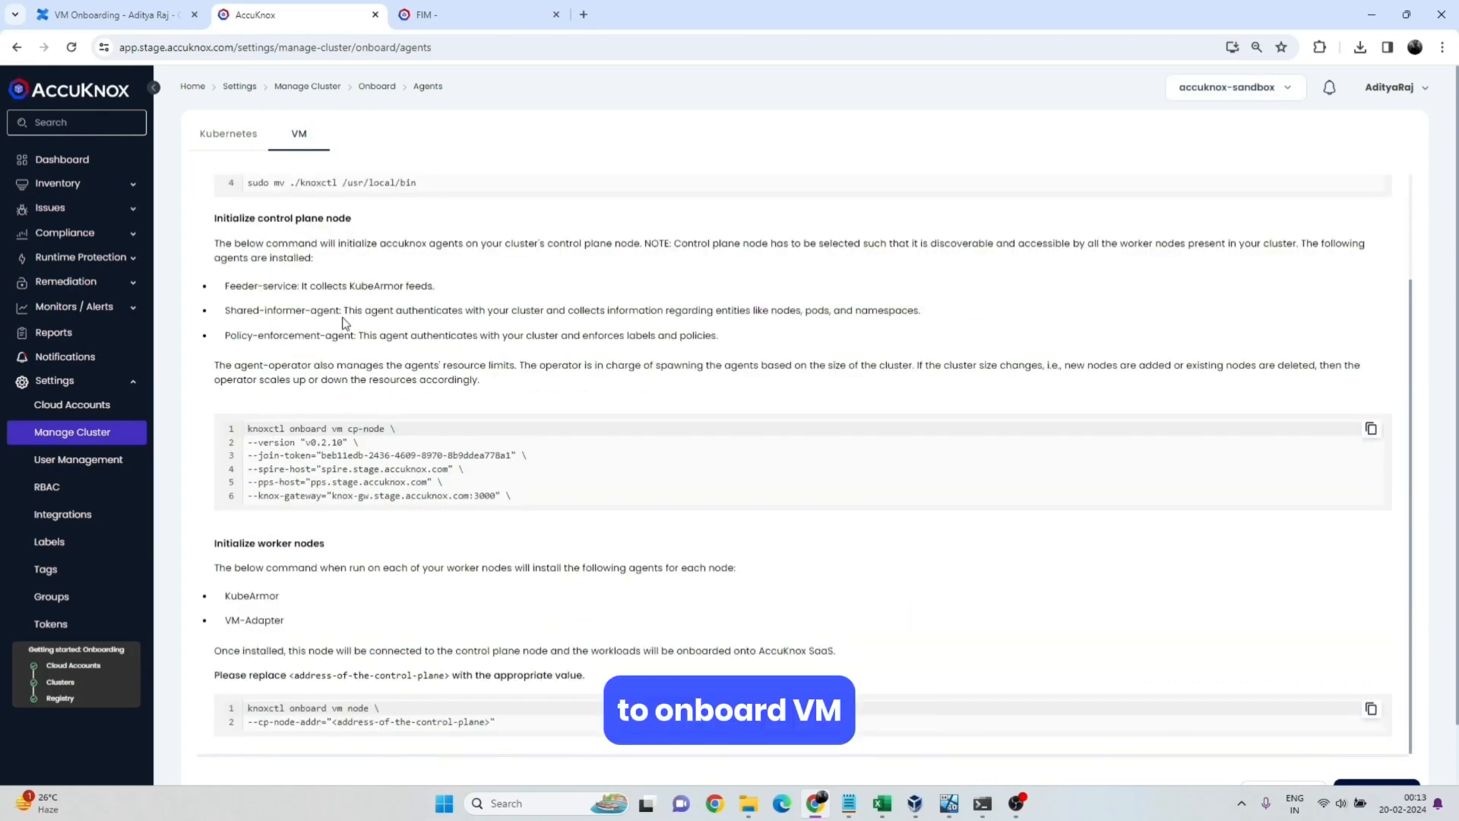
scroll(341, 326, "up", 2)
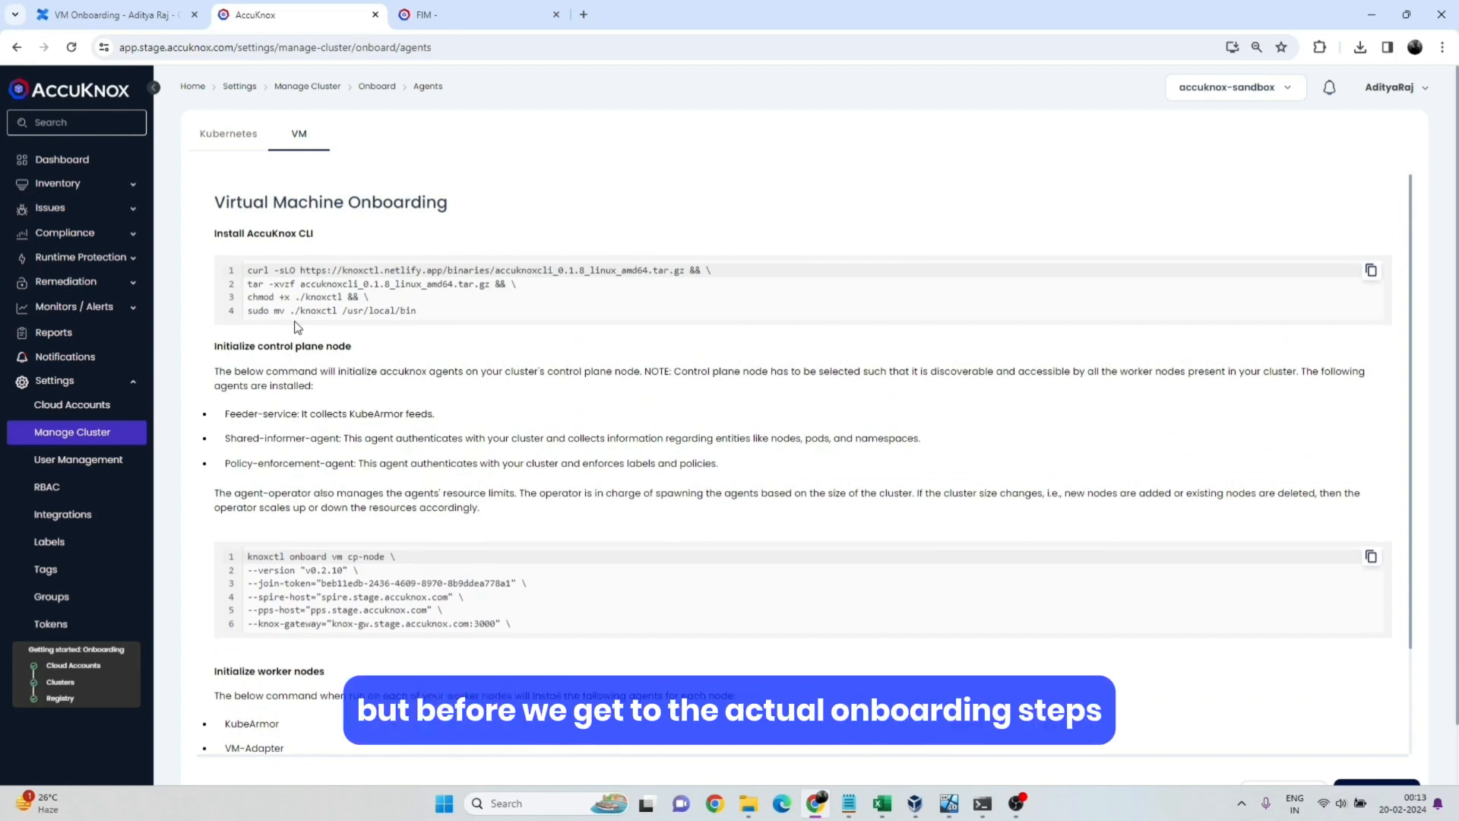
Examine the agents, prerequisites, and resource and network requirements on the Confluence VM Onboarding page.
left_click(122, 21)
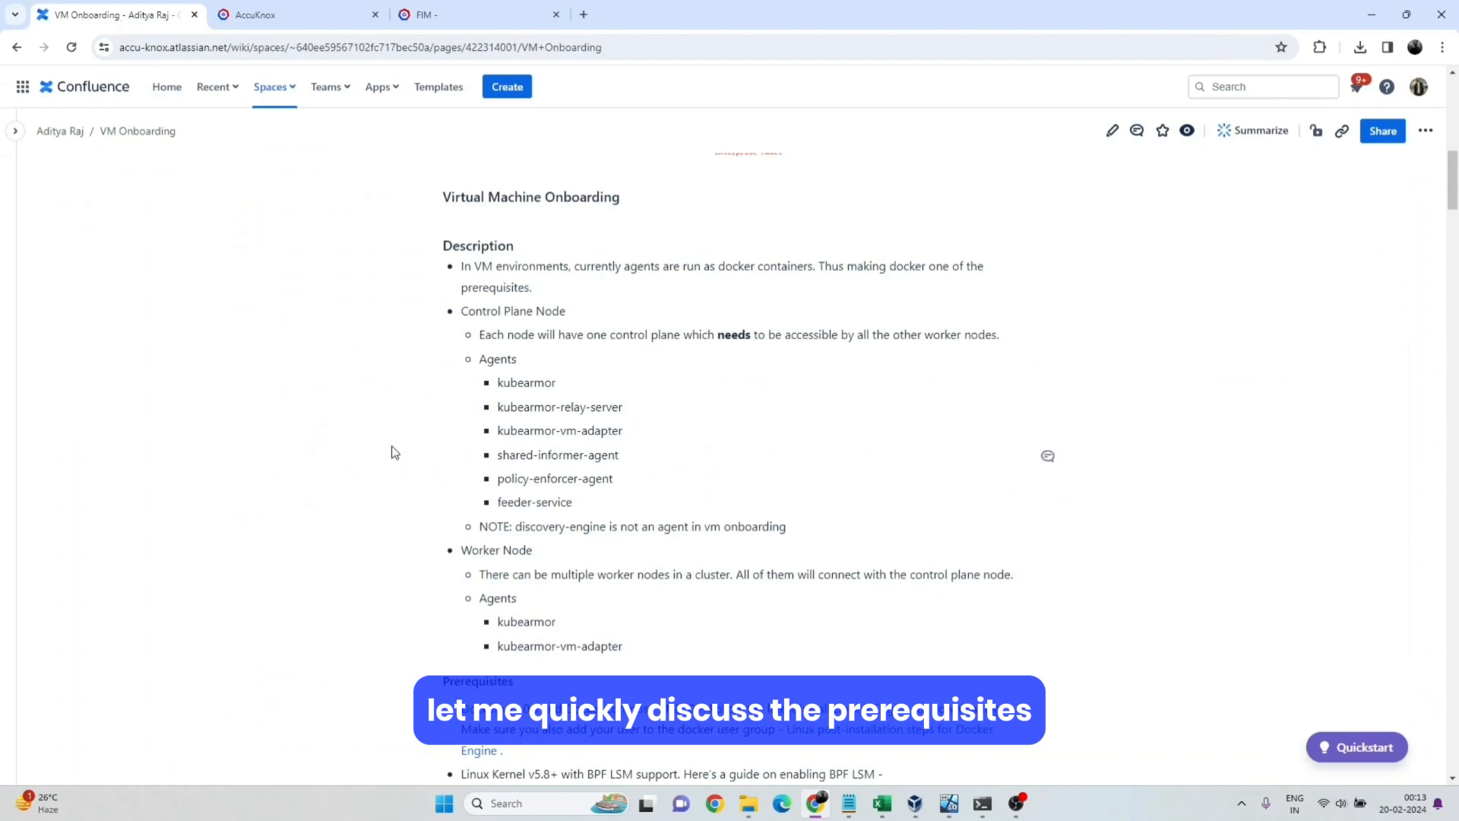
scroll(394, 453, "down", 1)
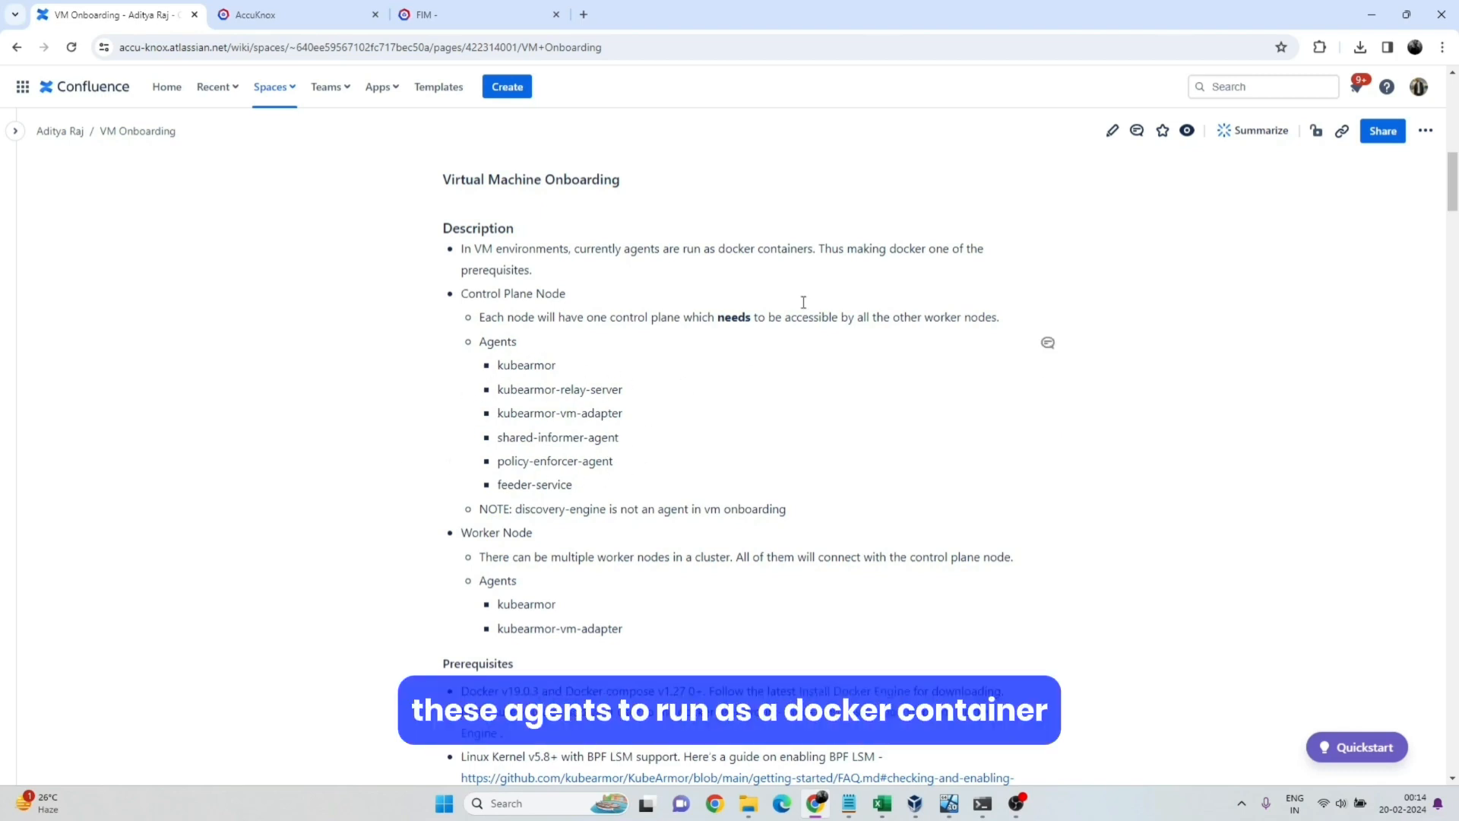
scroll(365, 478, "down", 3)
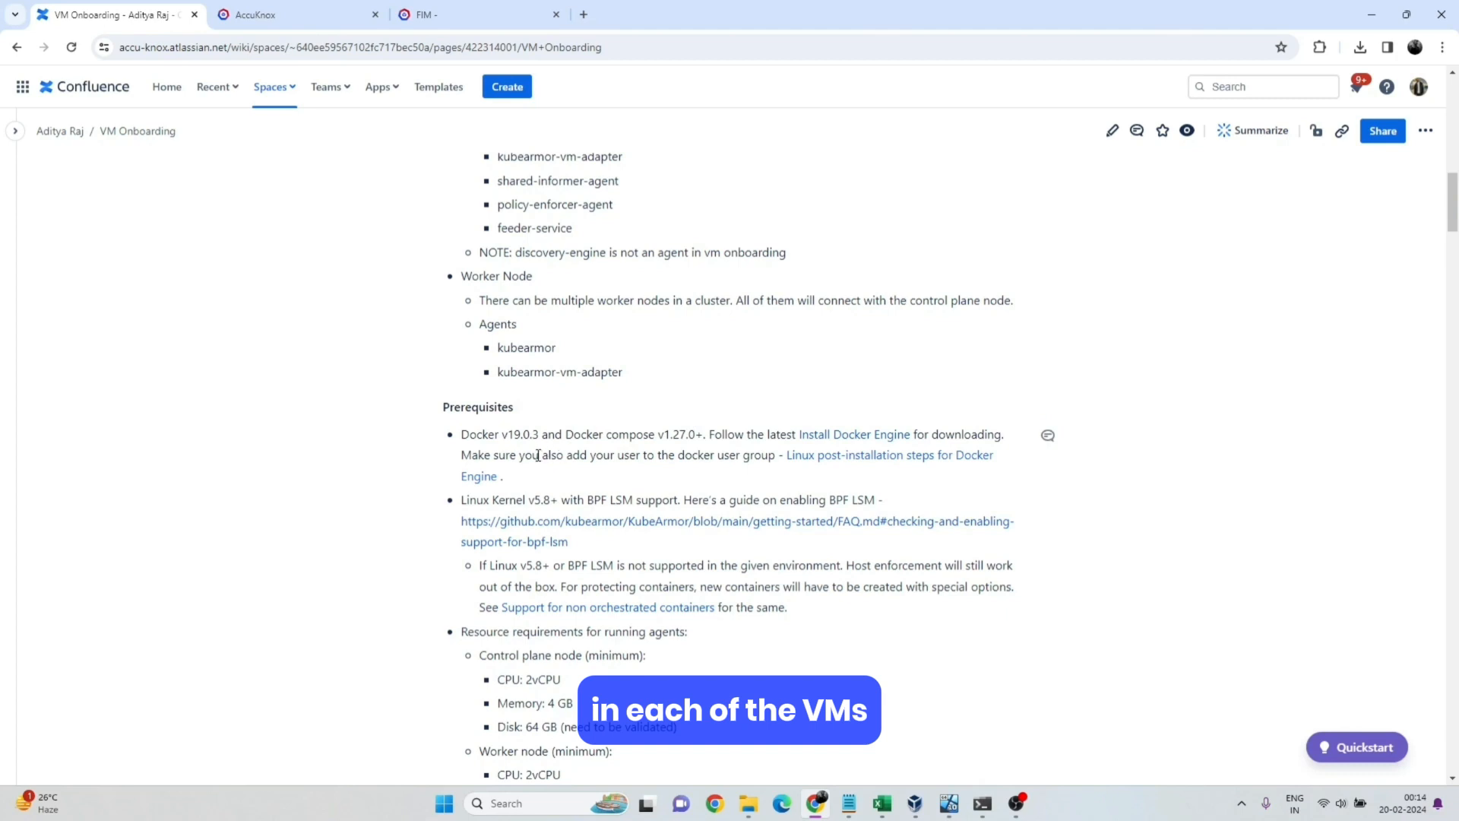
scroll(597, 498, "down", 1)
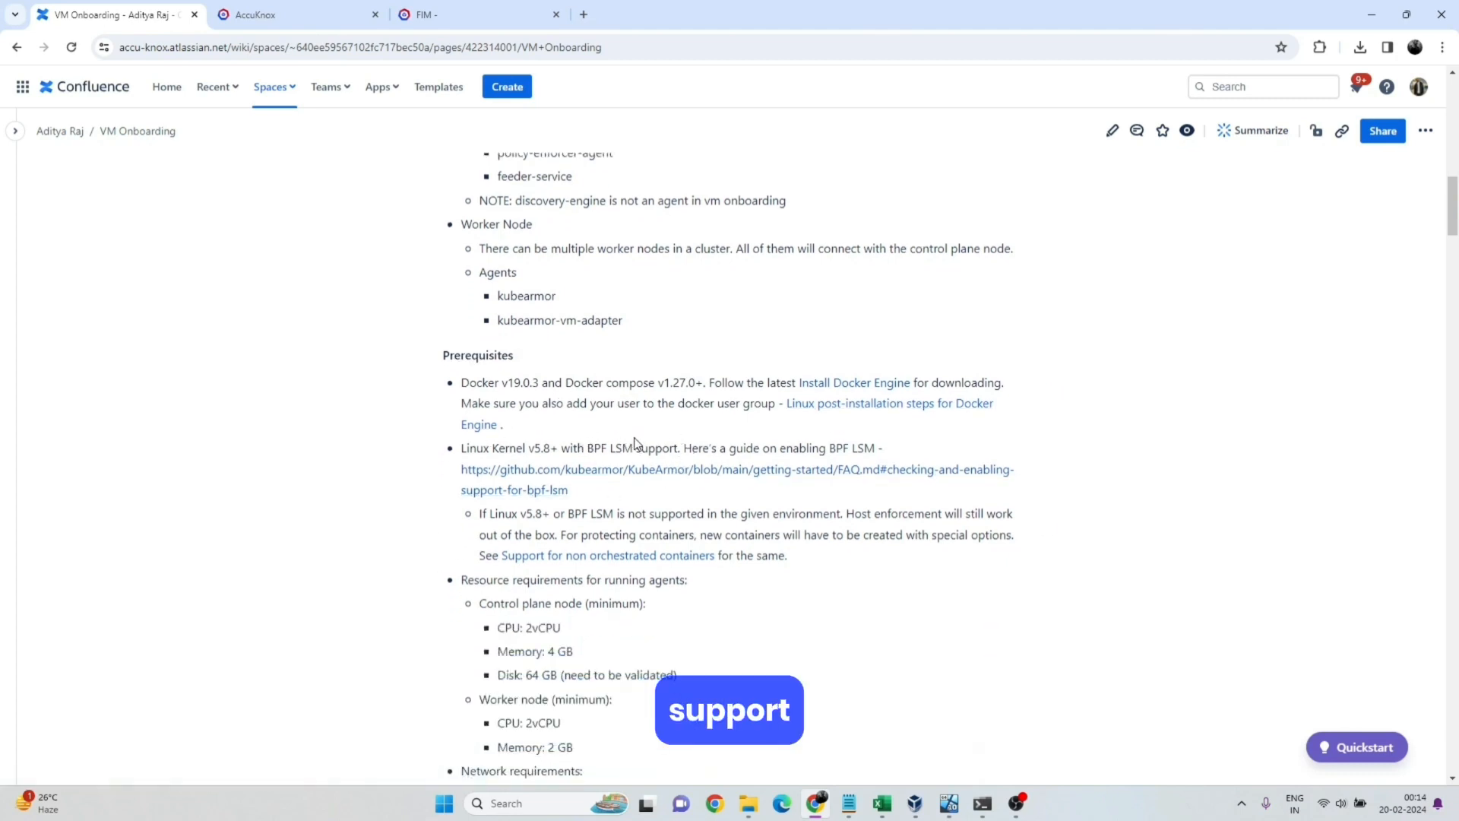
scroll(443, 611, "down", 3)
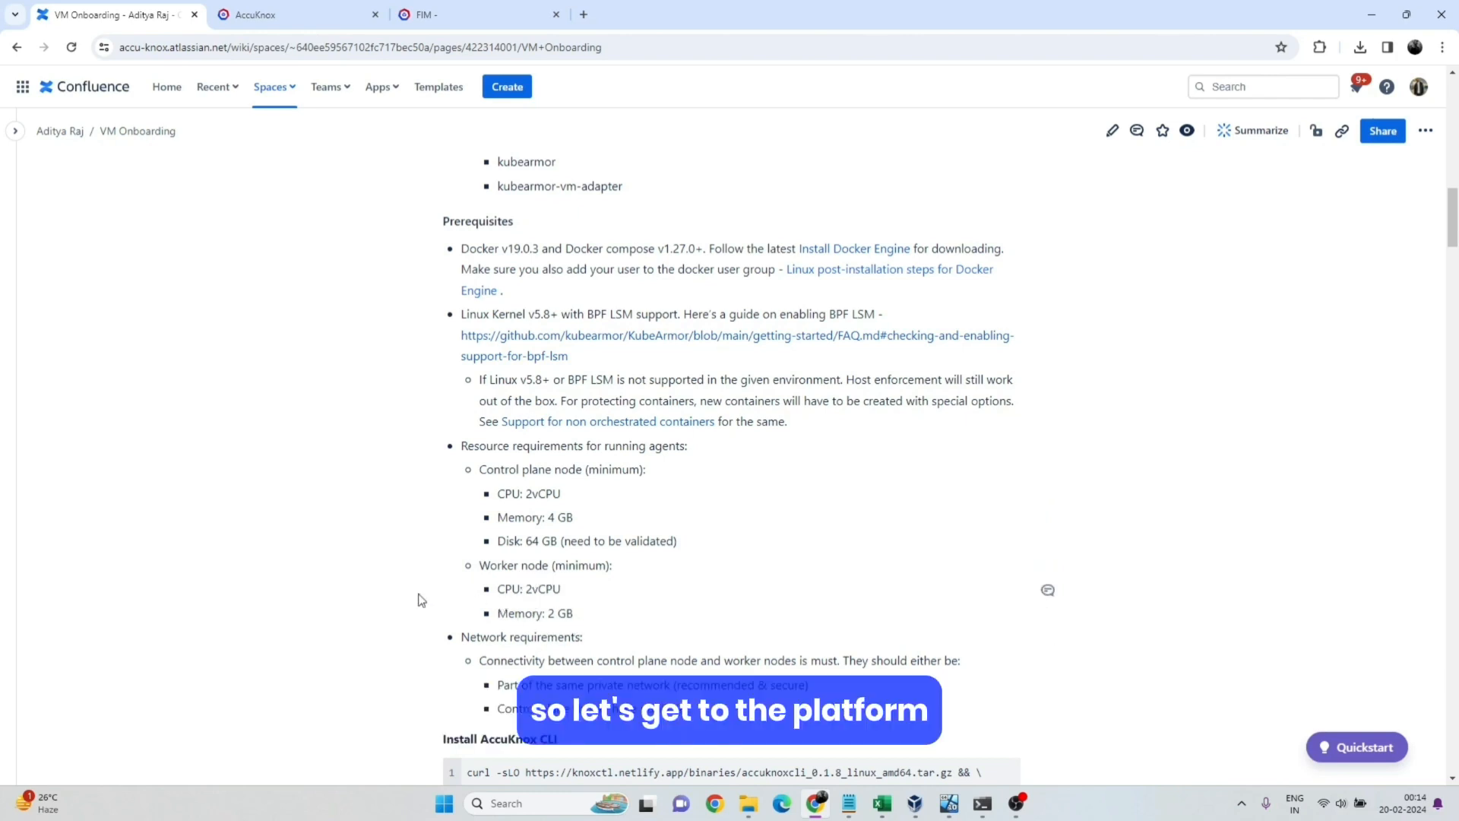
scroll(418, 601, "up", 3)
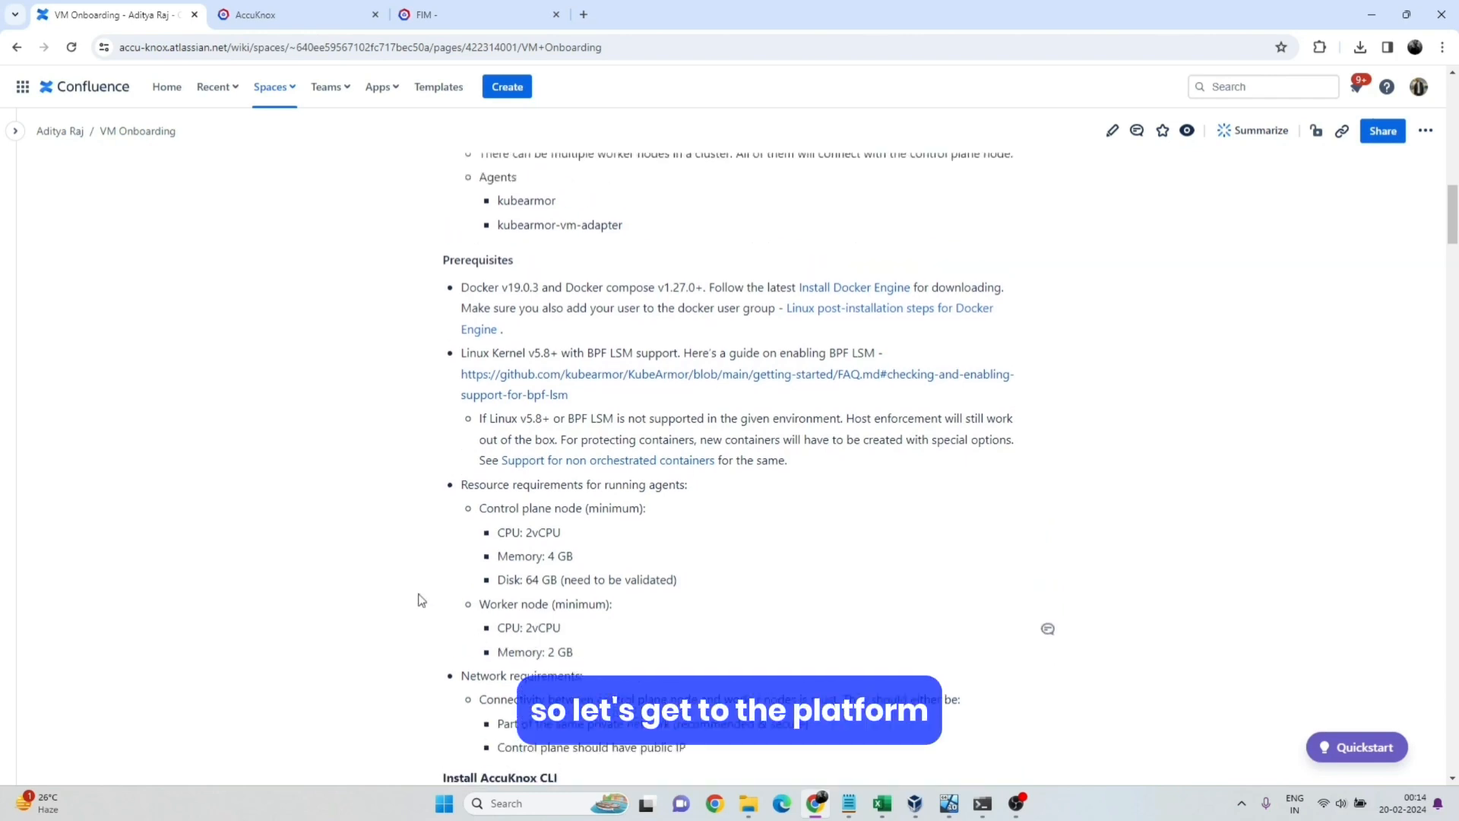
Return to the AccuKnox onboarding instructions, copy the CLI install commands and run them in the control plane VM's terminal.
left_click(288, 11)
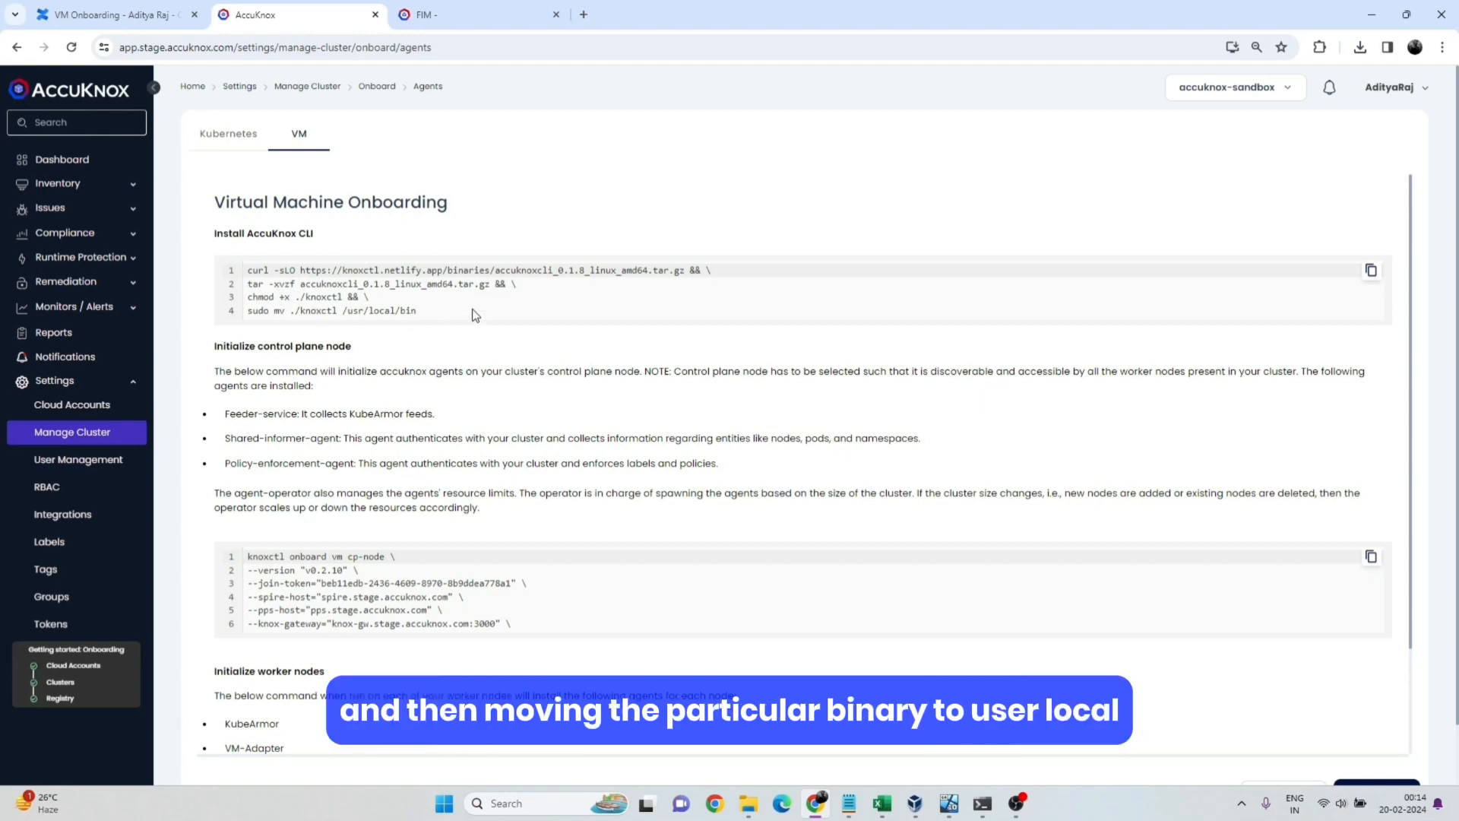
left_click(1370, 270)
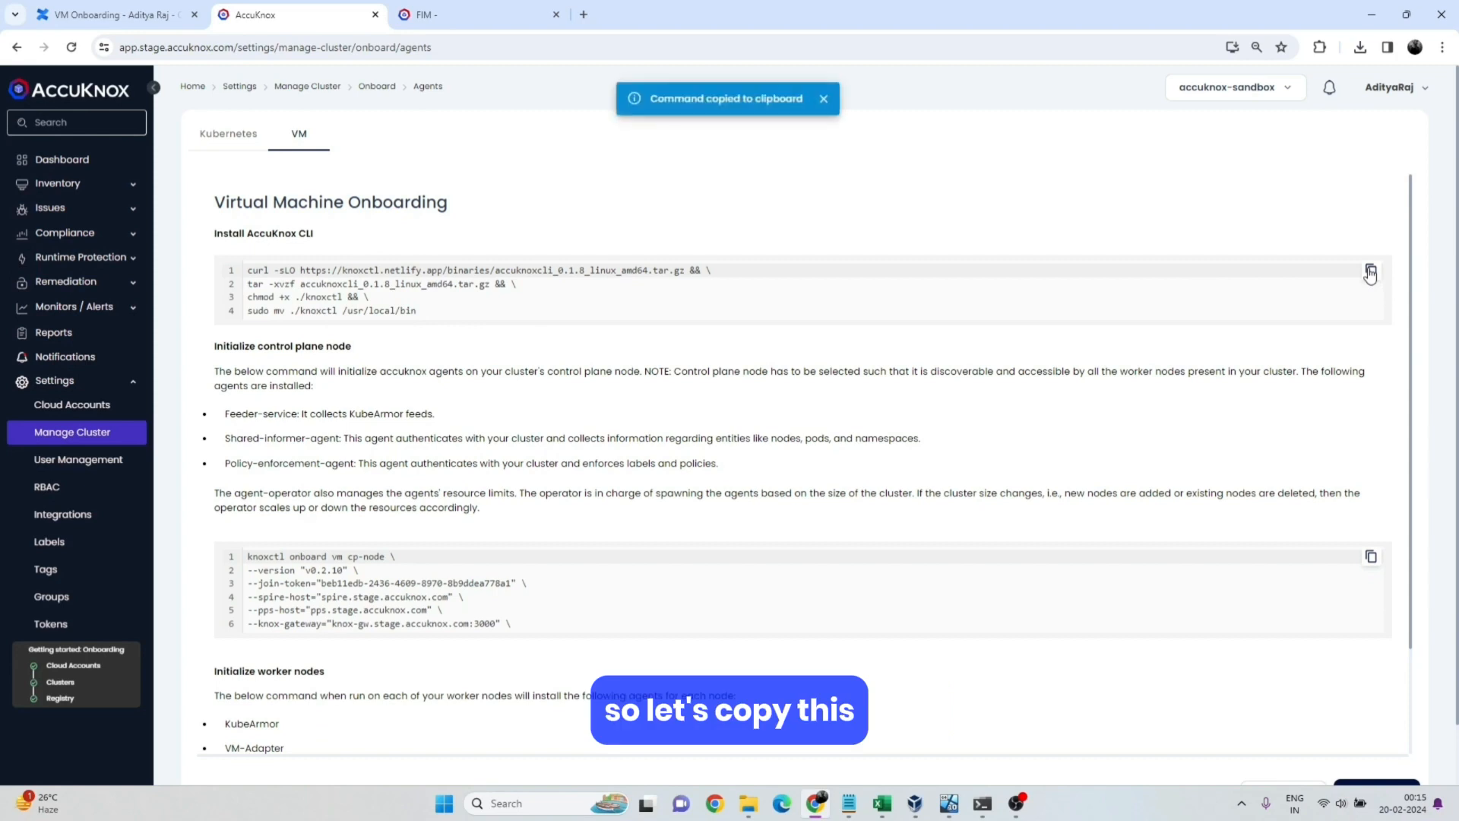
left_click(982, 803)
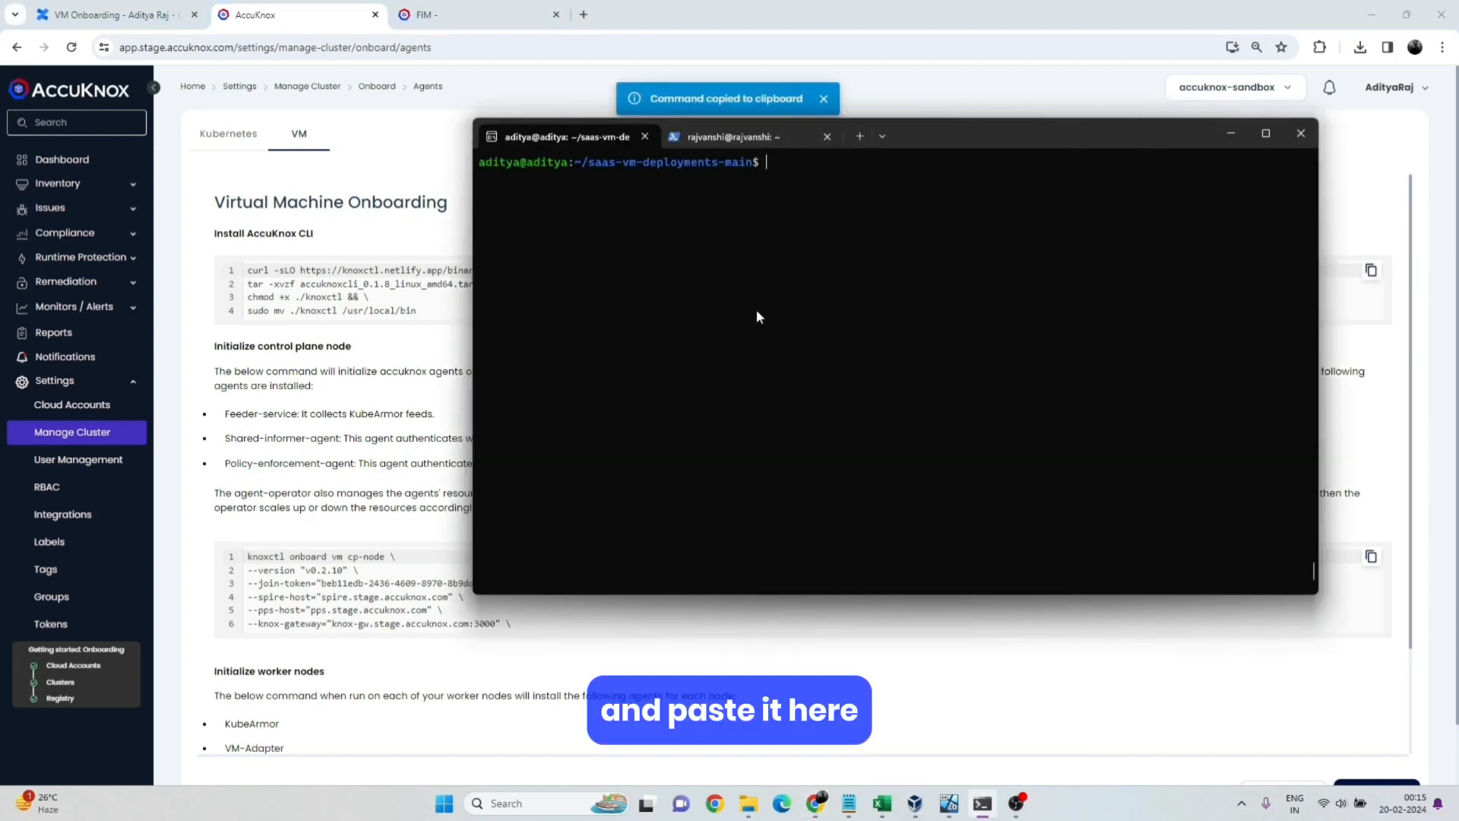
key("ctrl+v")
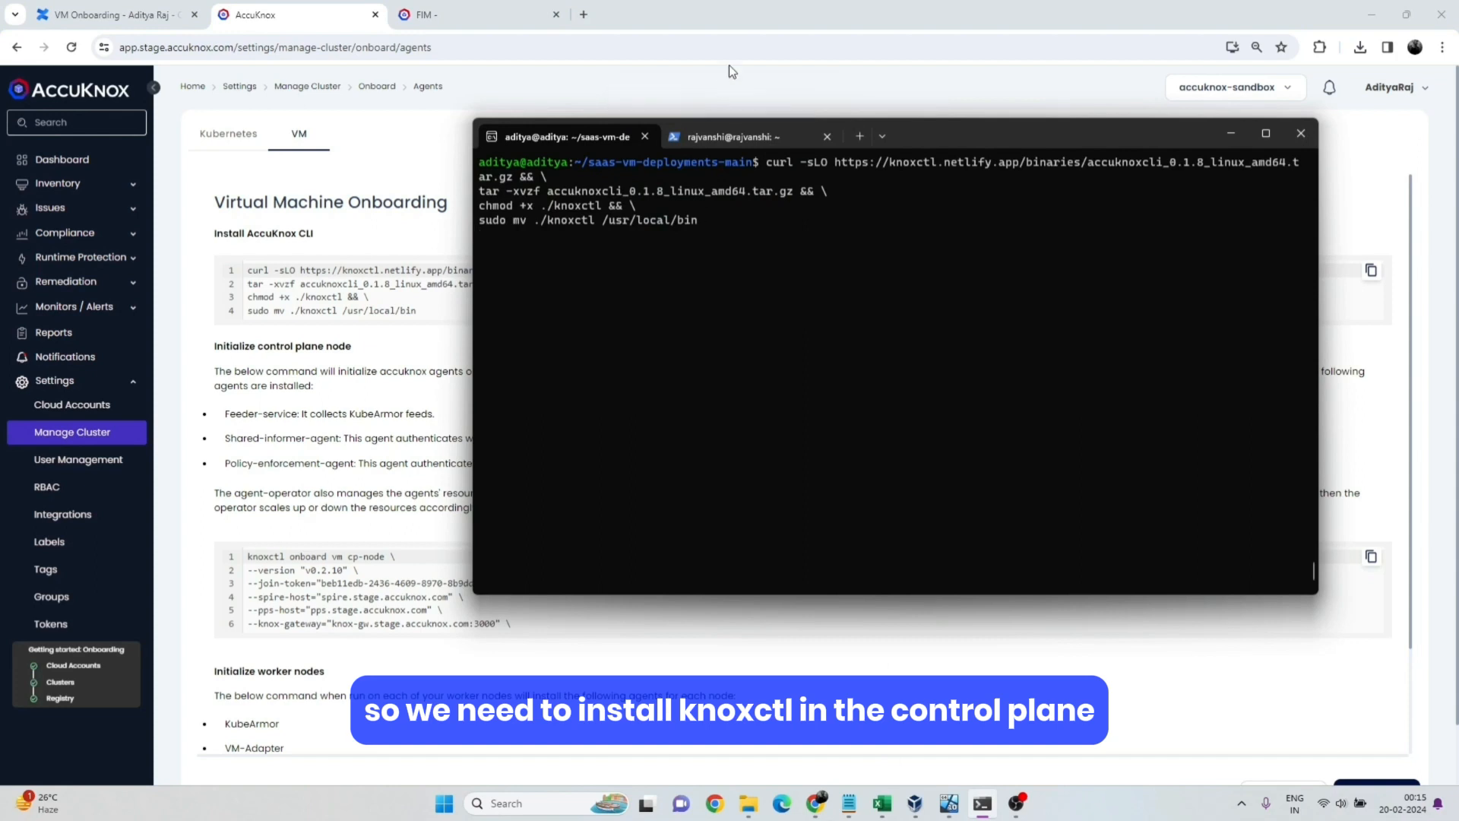
Run the same AccuKnox CLI install commands in the worker VM's terminal and return to the control plane session.
left_click(726, 140)
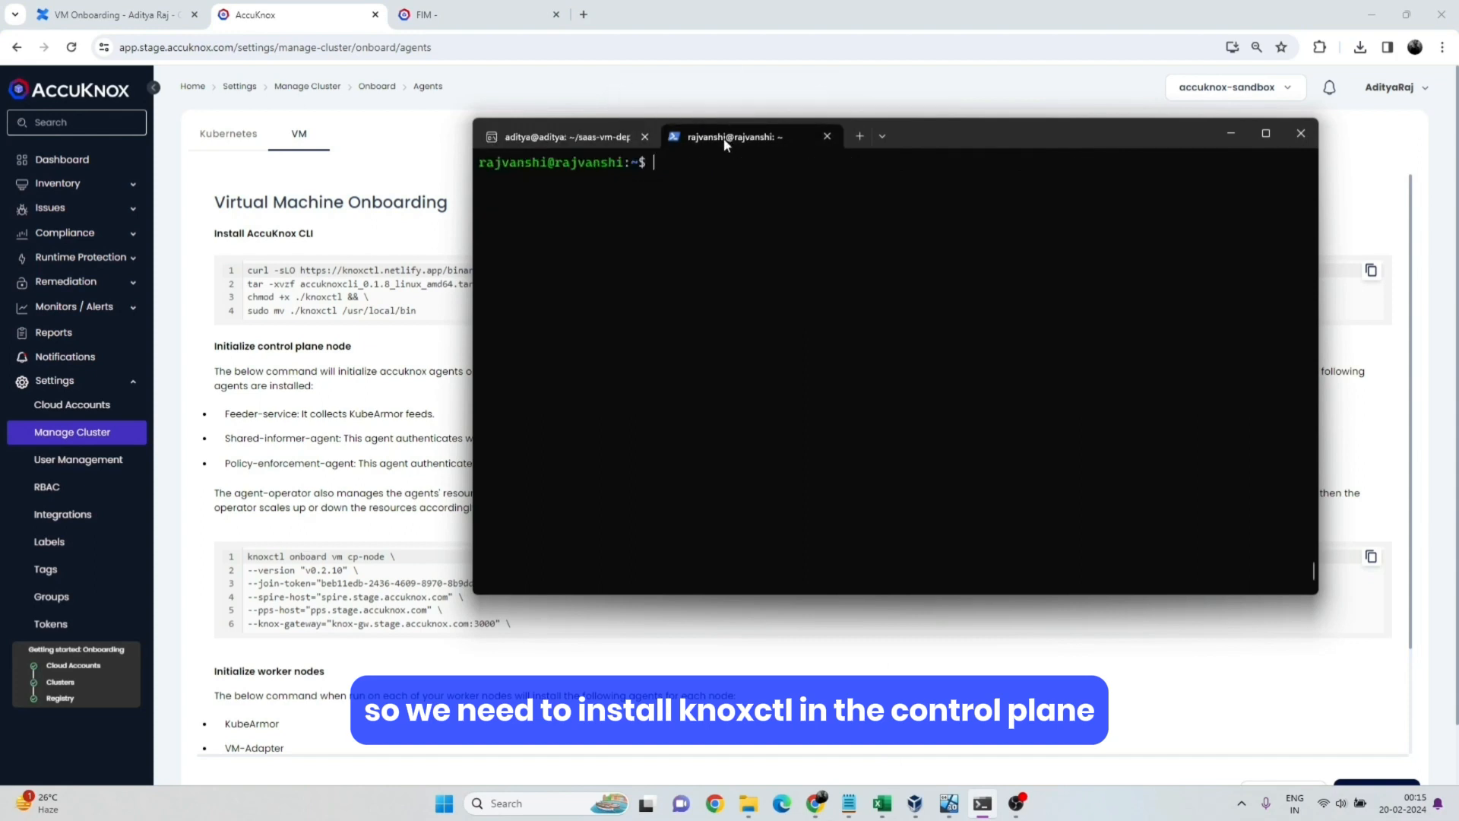
key("ctrl+v")
key("Return")
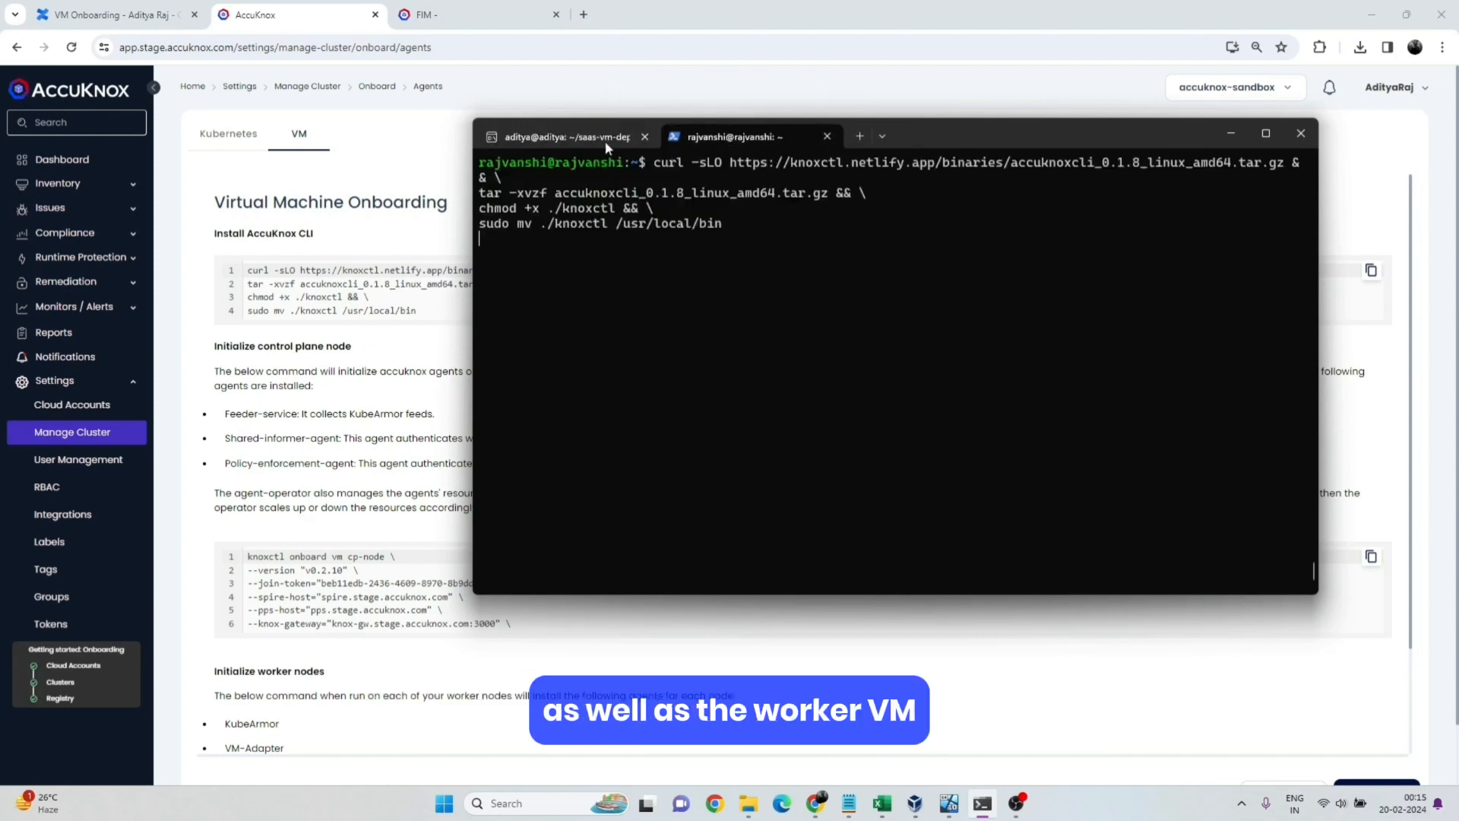
left_click(529, 140)
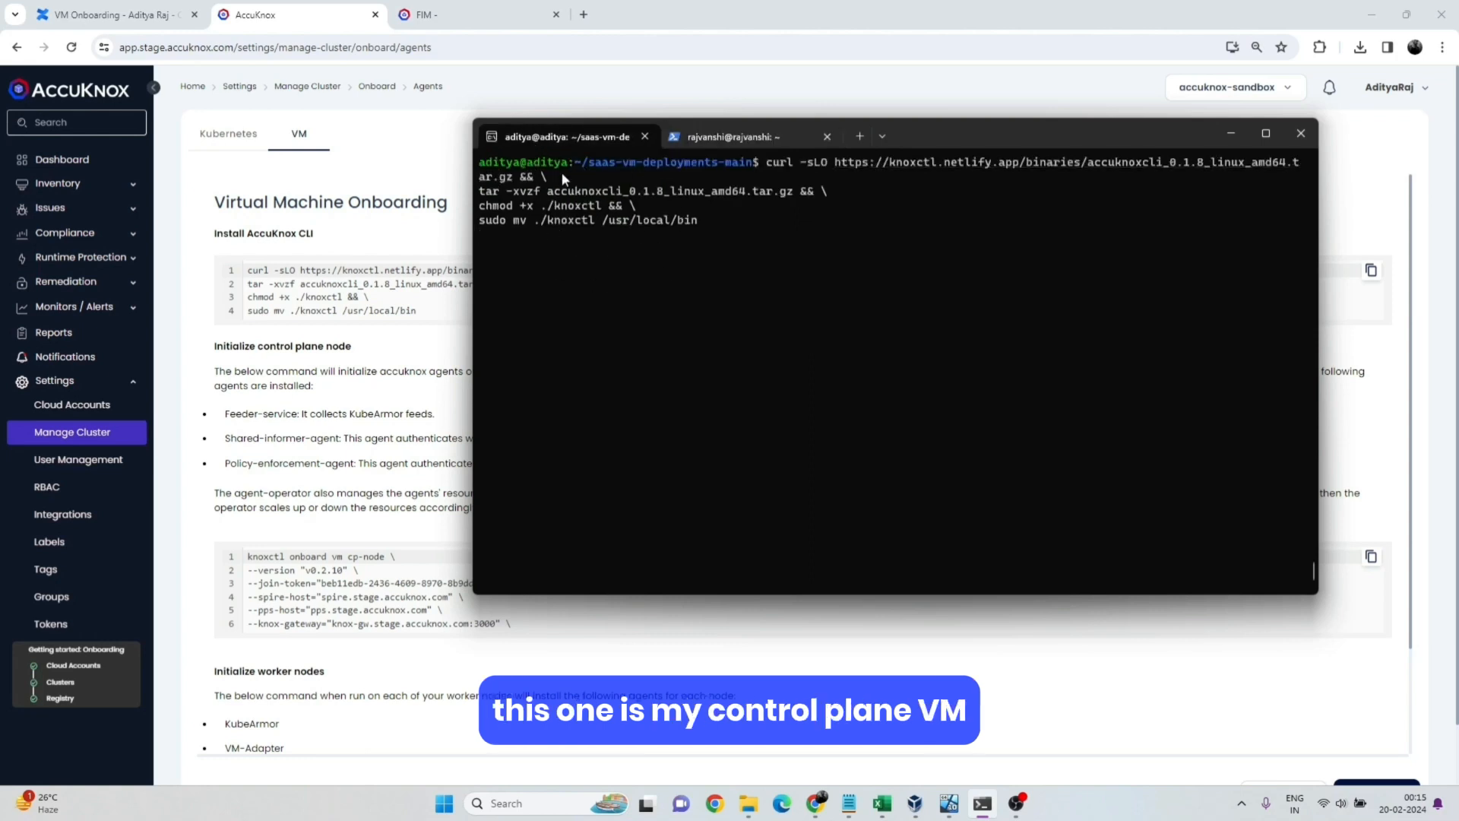
left_click(728, 139)
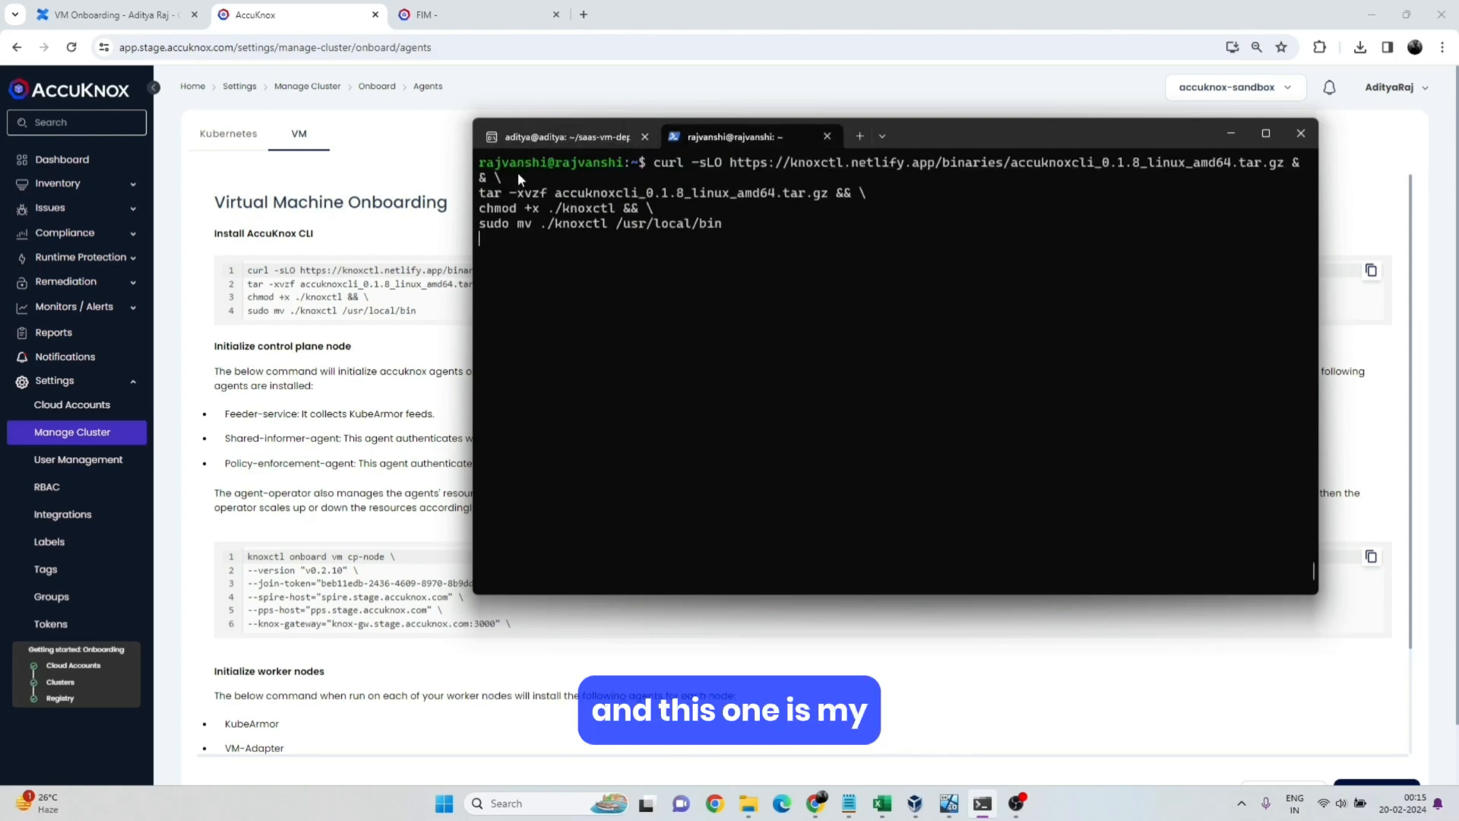
left_click(567, 139)
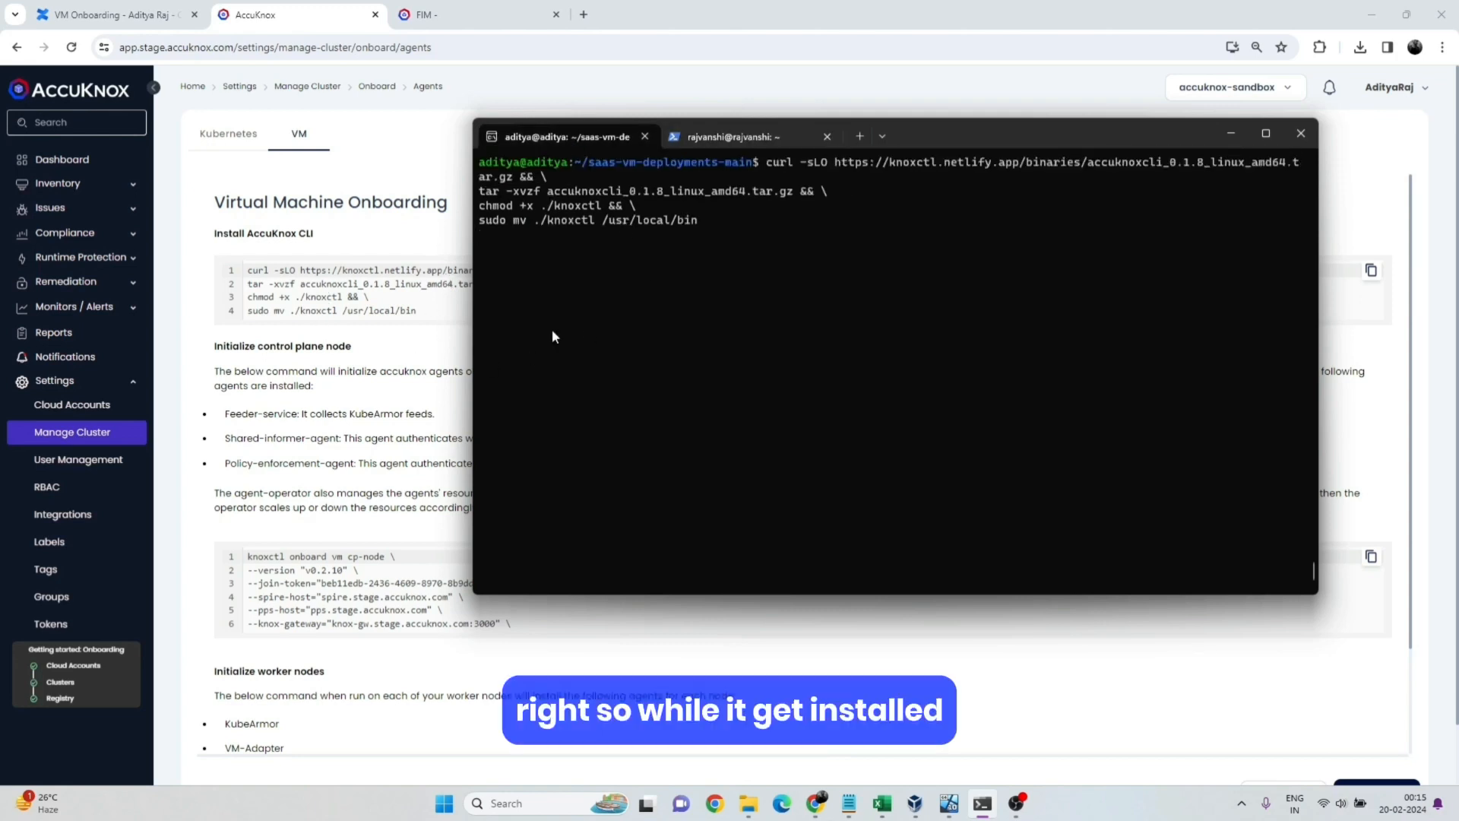
Copy the knoxctl onboard vm cp-node command with its join token and run it on the control plane VM without the trailing backslash.
left_click(363, 398)
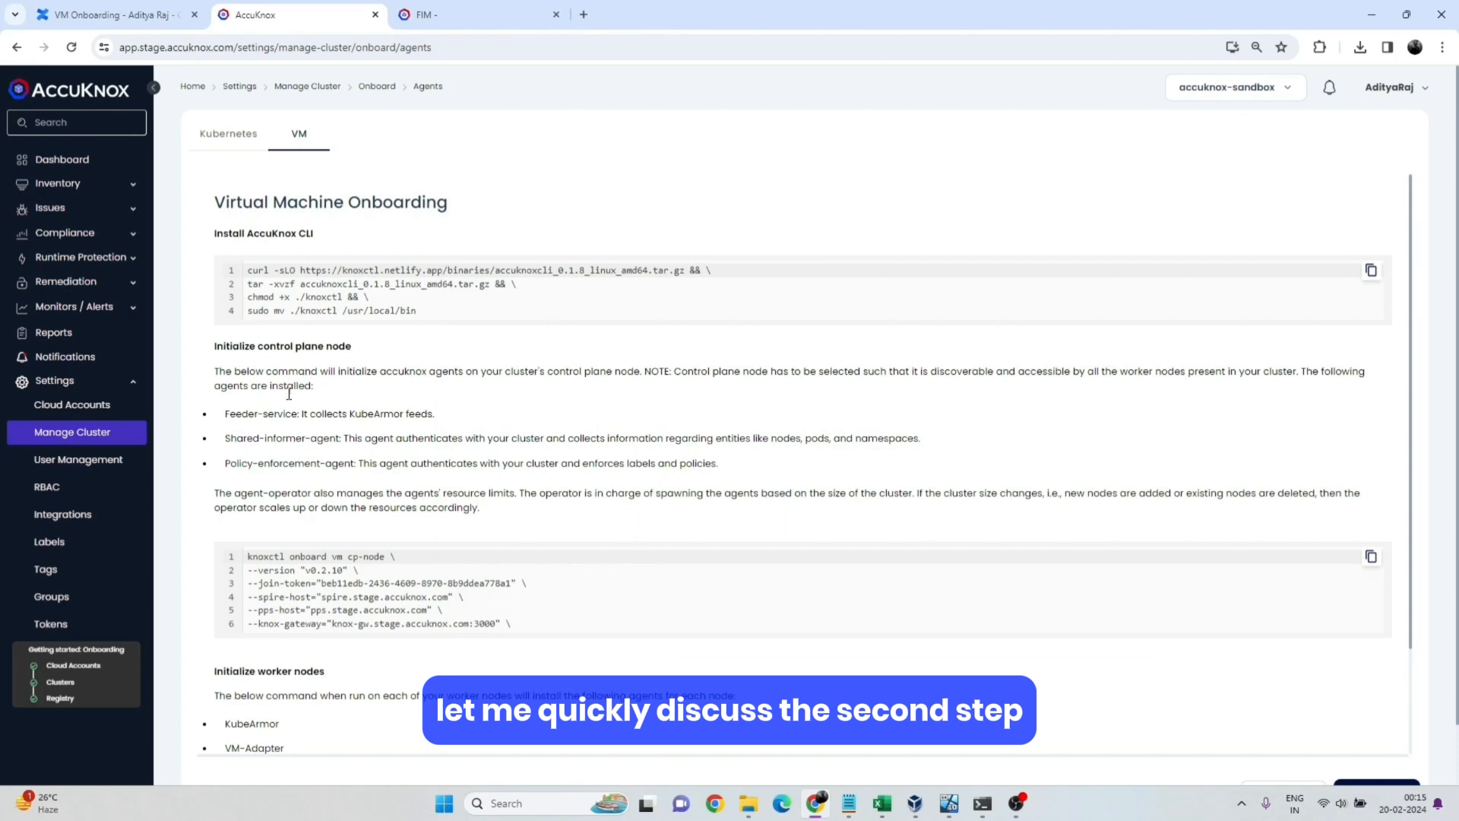
scroll(288, 408, "down", 1)
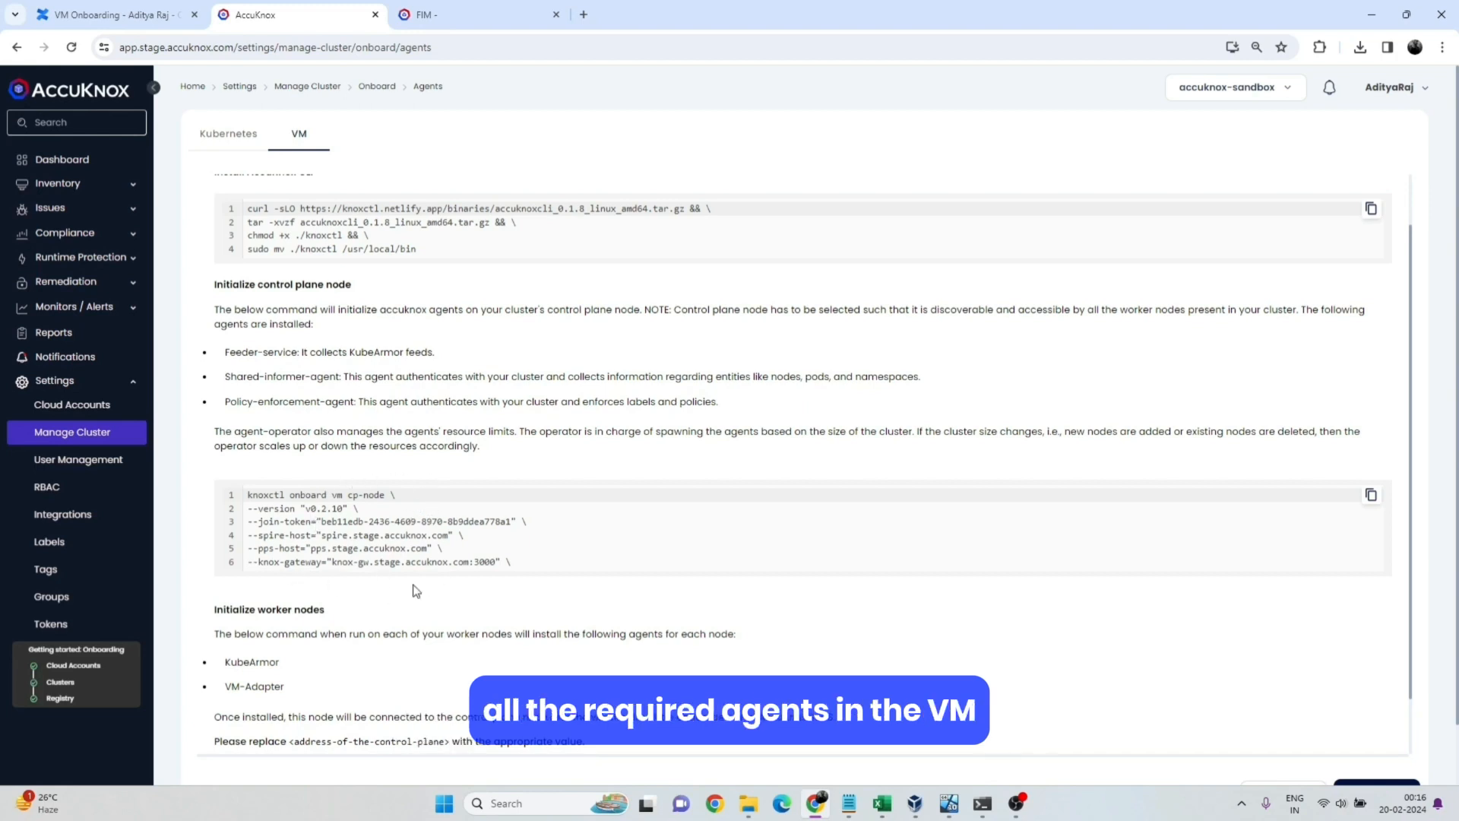
left_click(1371, 494)
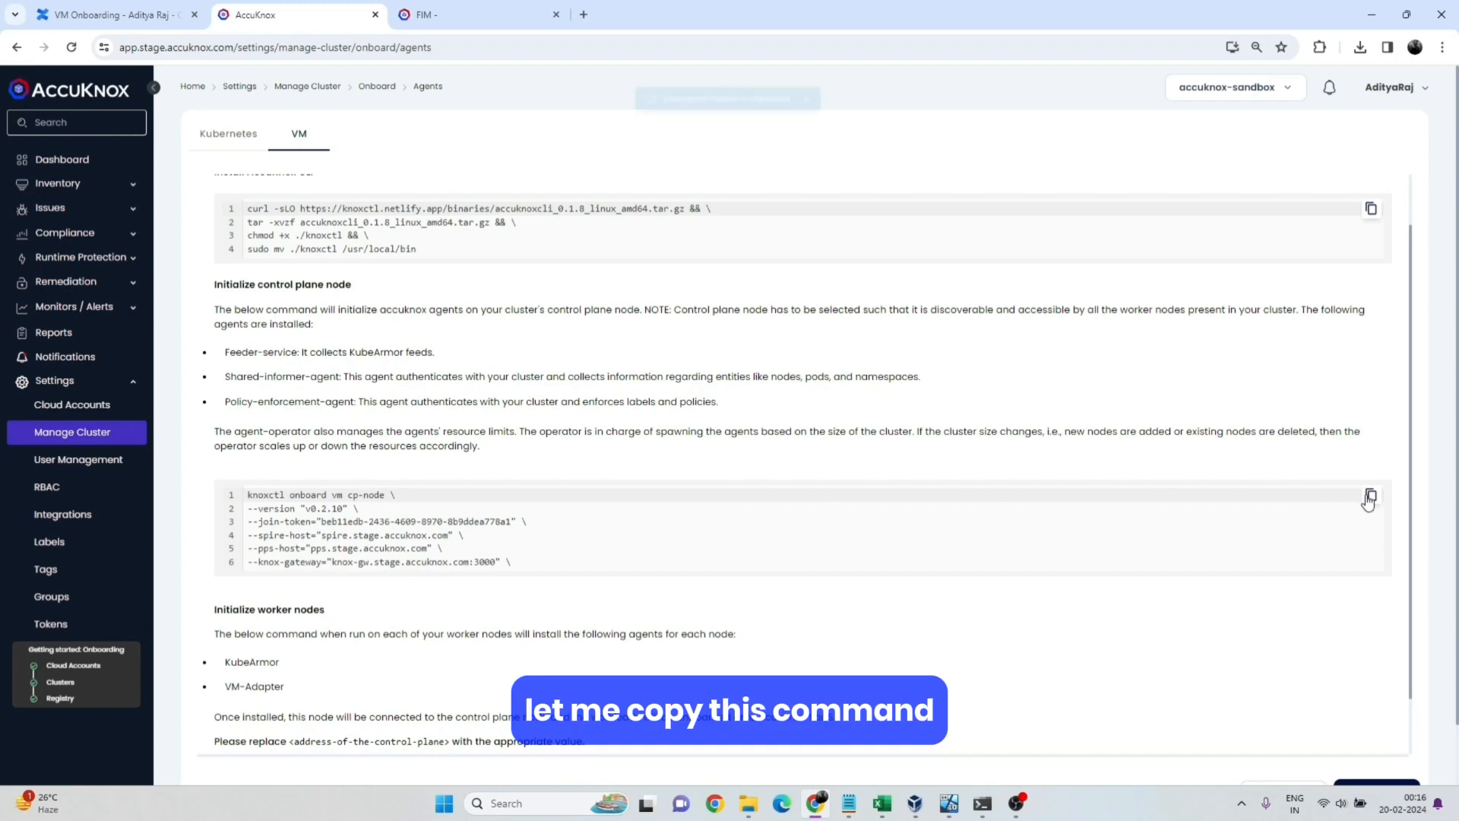
left_click(983, 803)
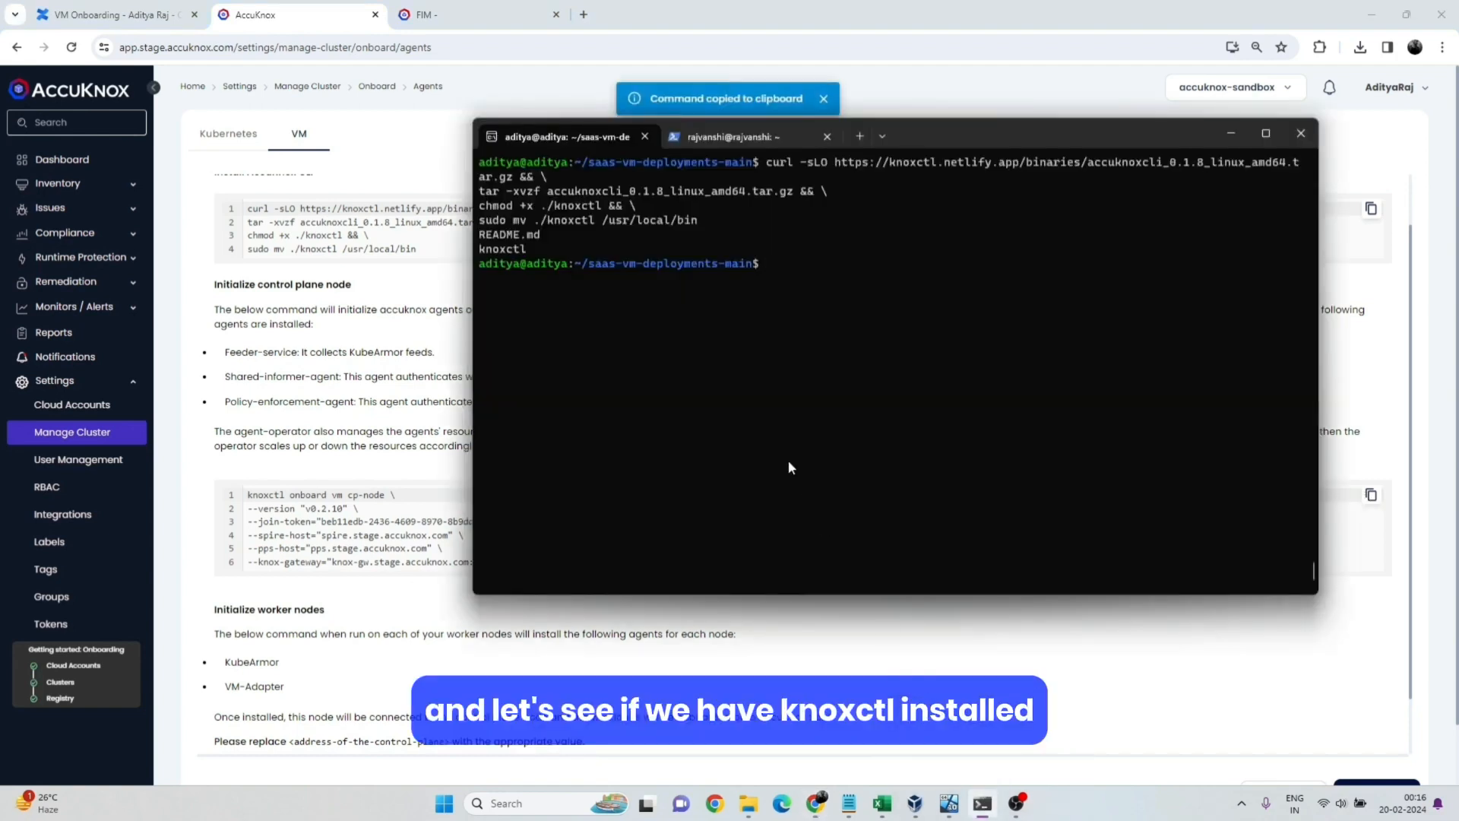
left_click(719, 138)
left_click(564, 134)
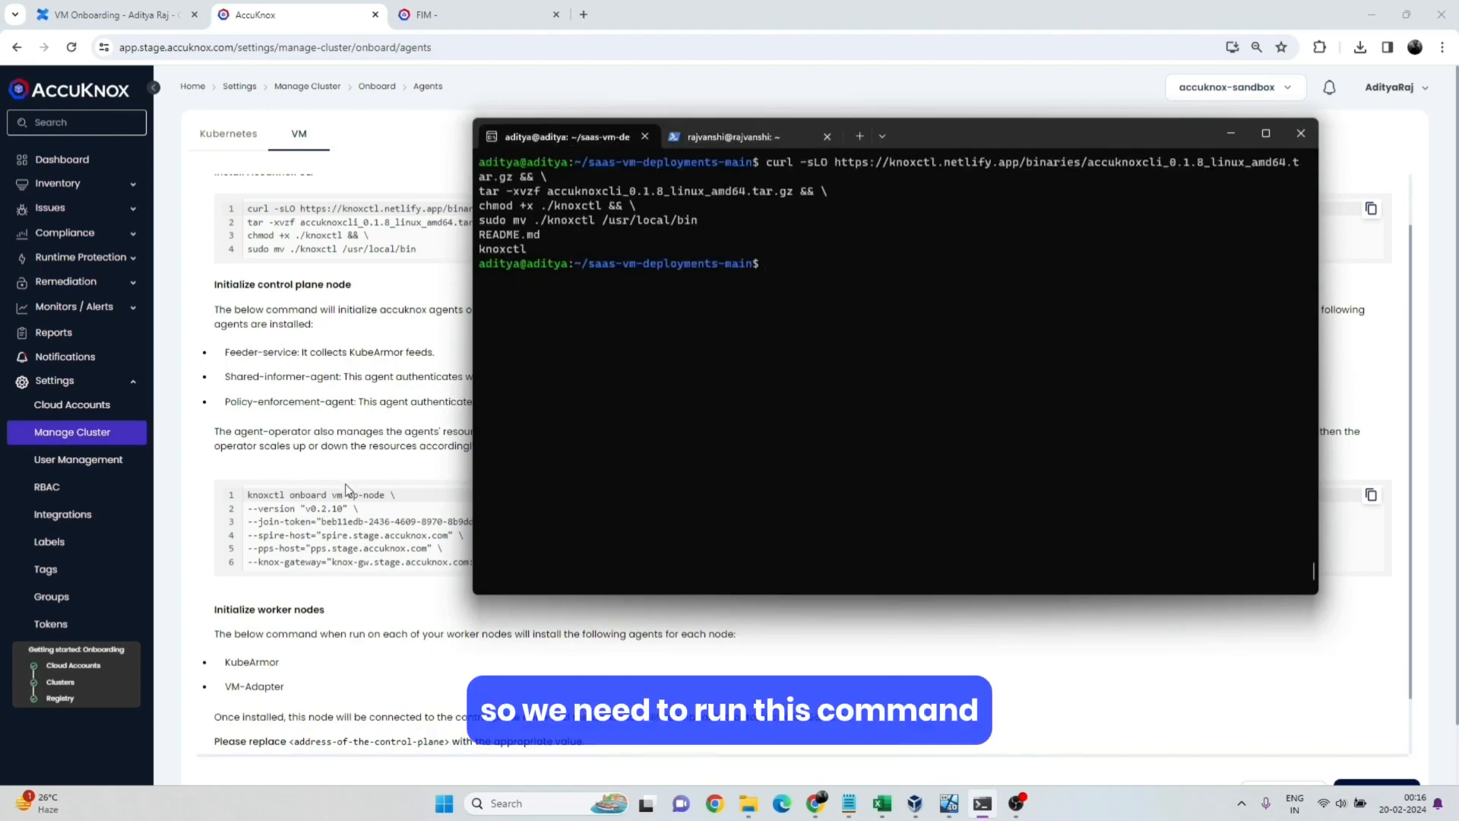
right_click(819, 262)
key("BackSpace")
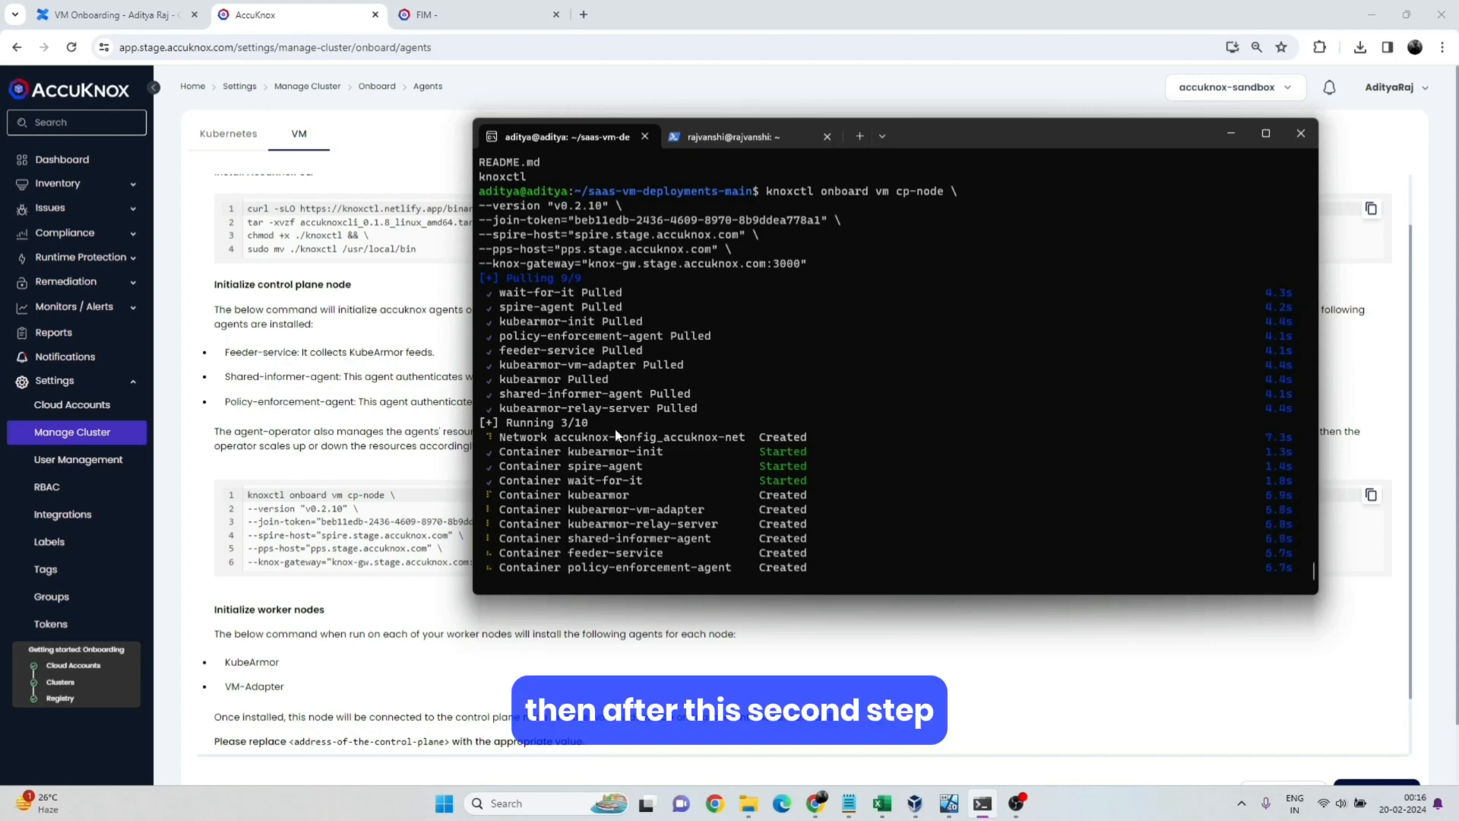
Copy the knoxctl onboard vm node --cp-addr= command from the control plane terminal output into the worker VM's terminal.
left_click(517, 600)
scroll(357, 646, "down", 1)
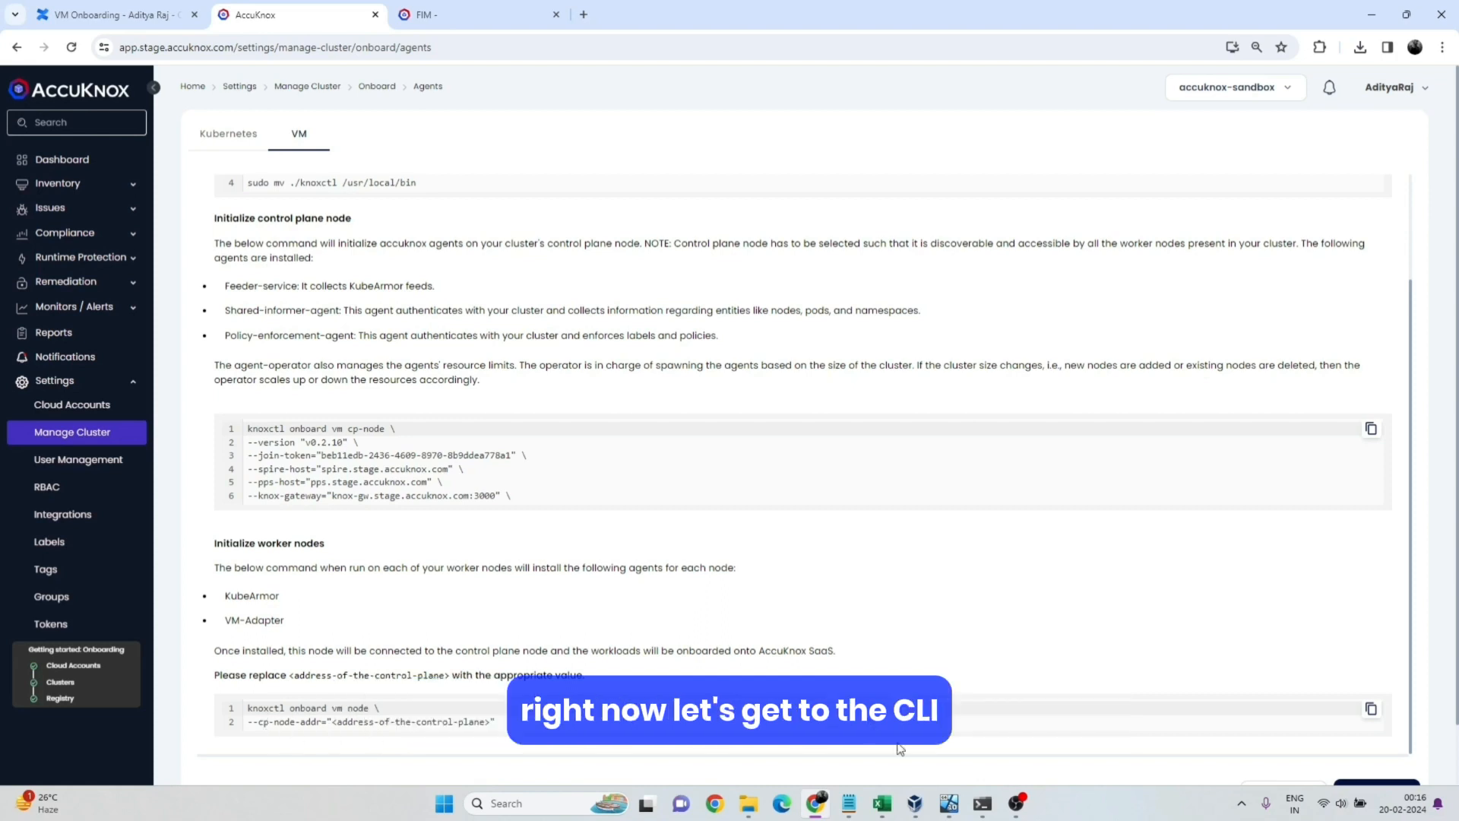
left_click(982, 807)
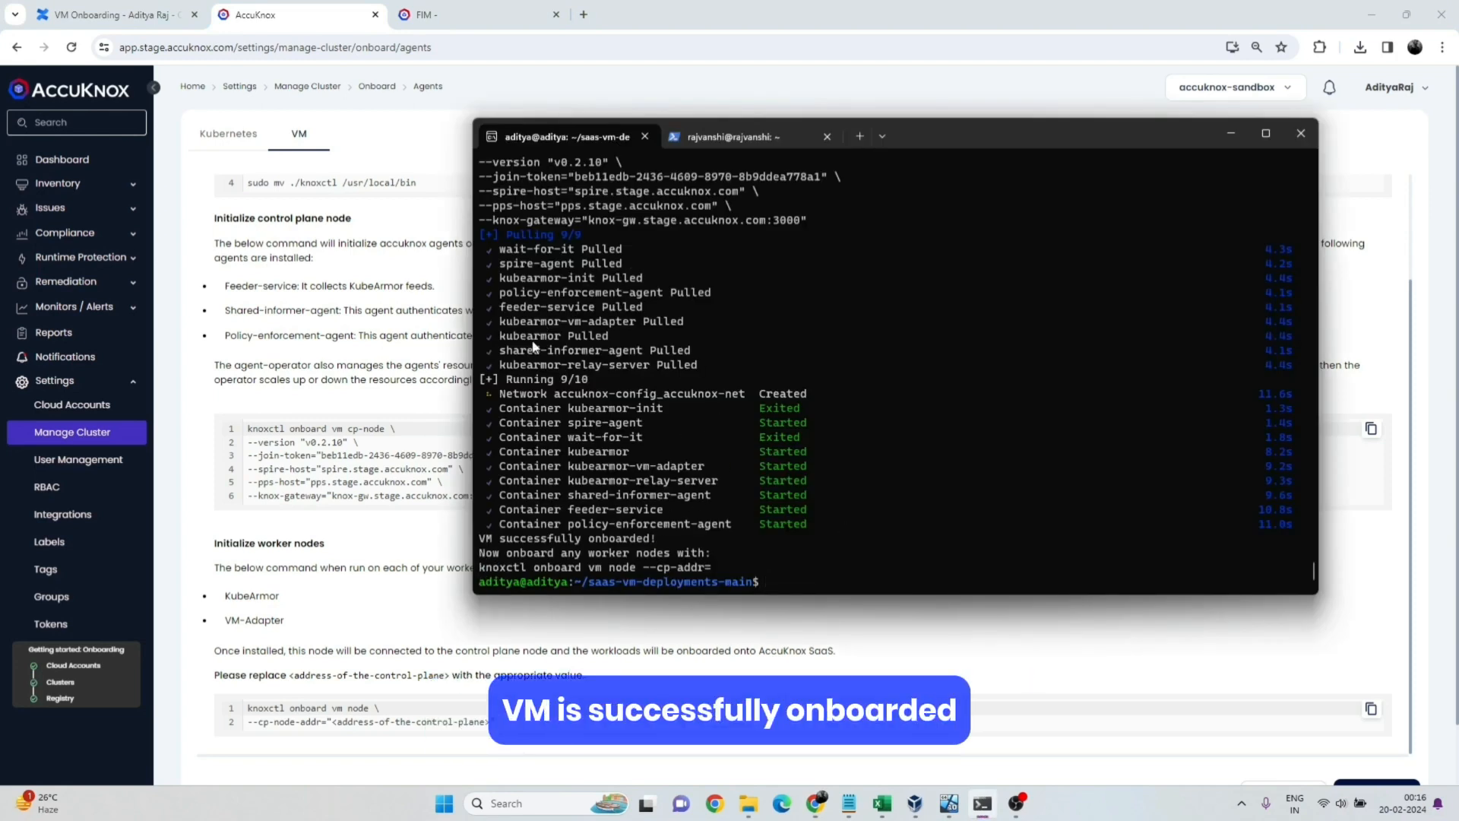
left_click_drag(723, 567, 475, 572)
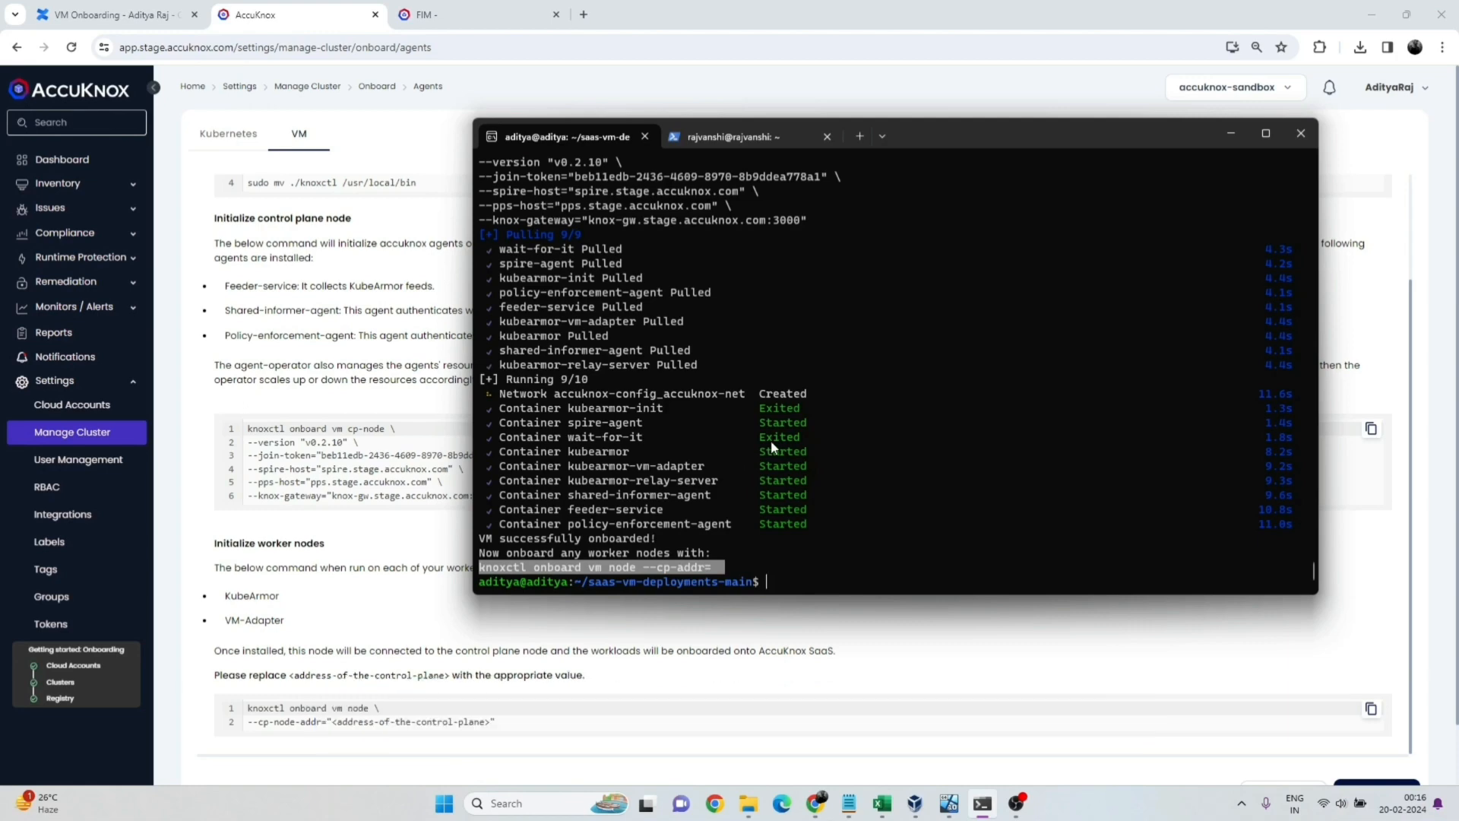
key("ctrl+c")
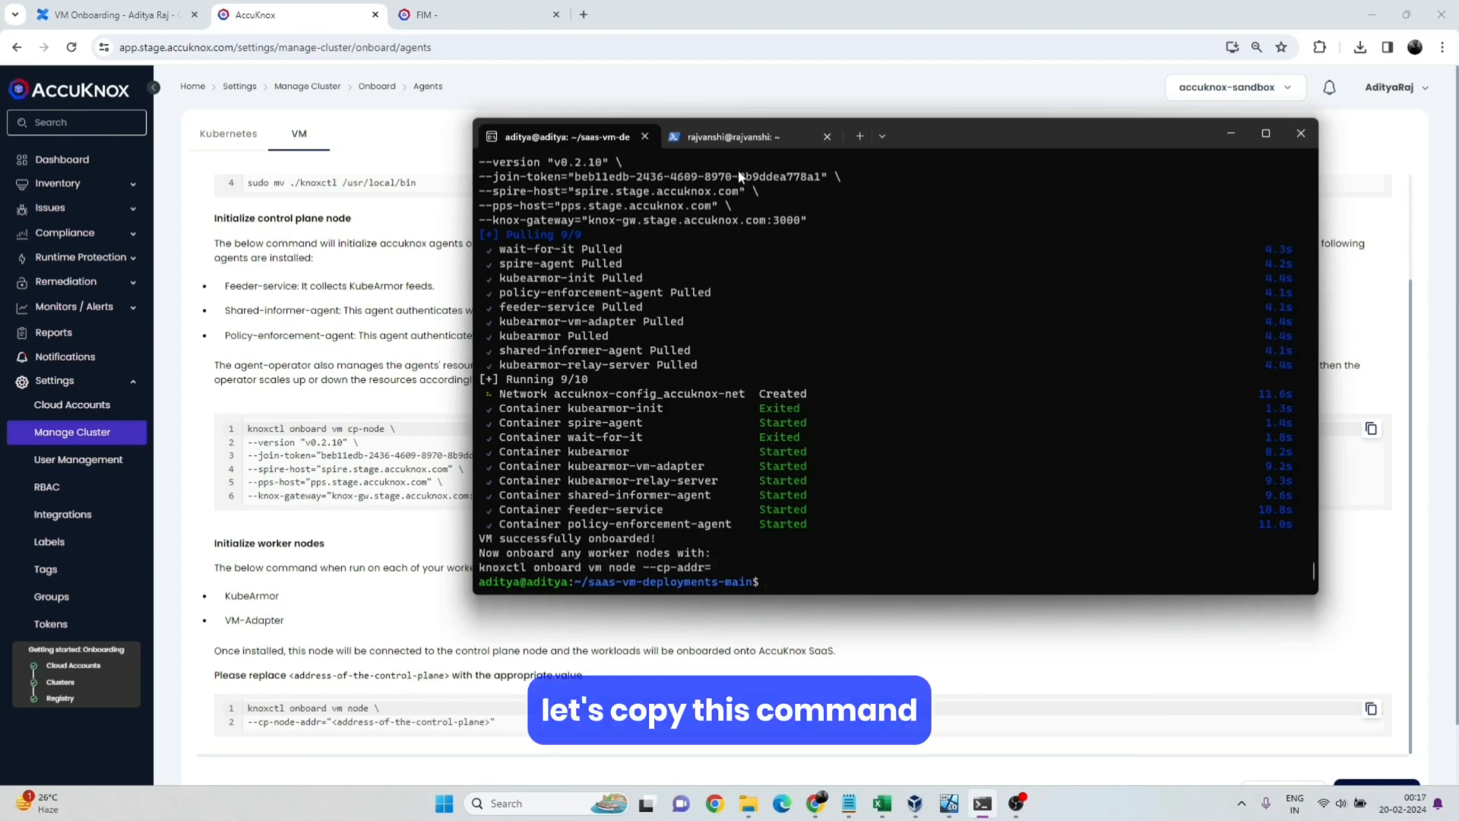
left_click(728, 137)
key("ctrl+v")
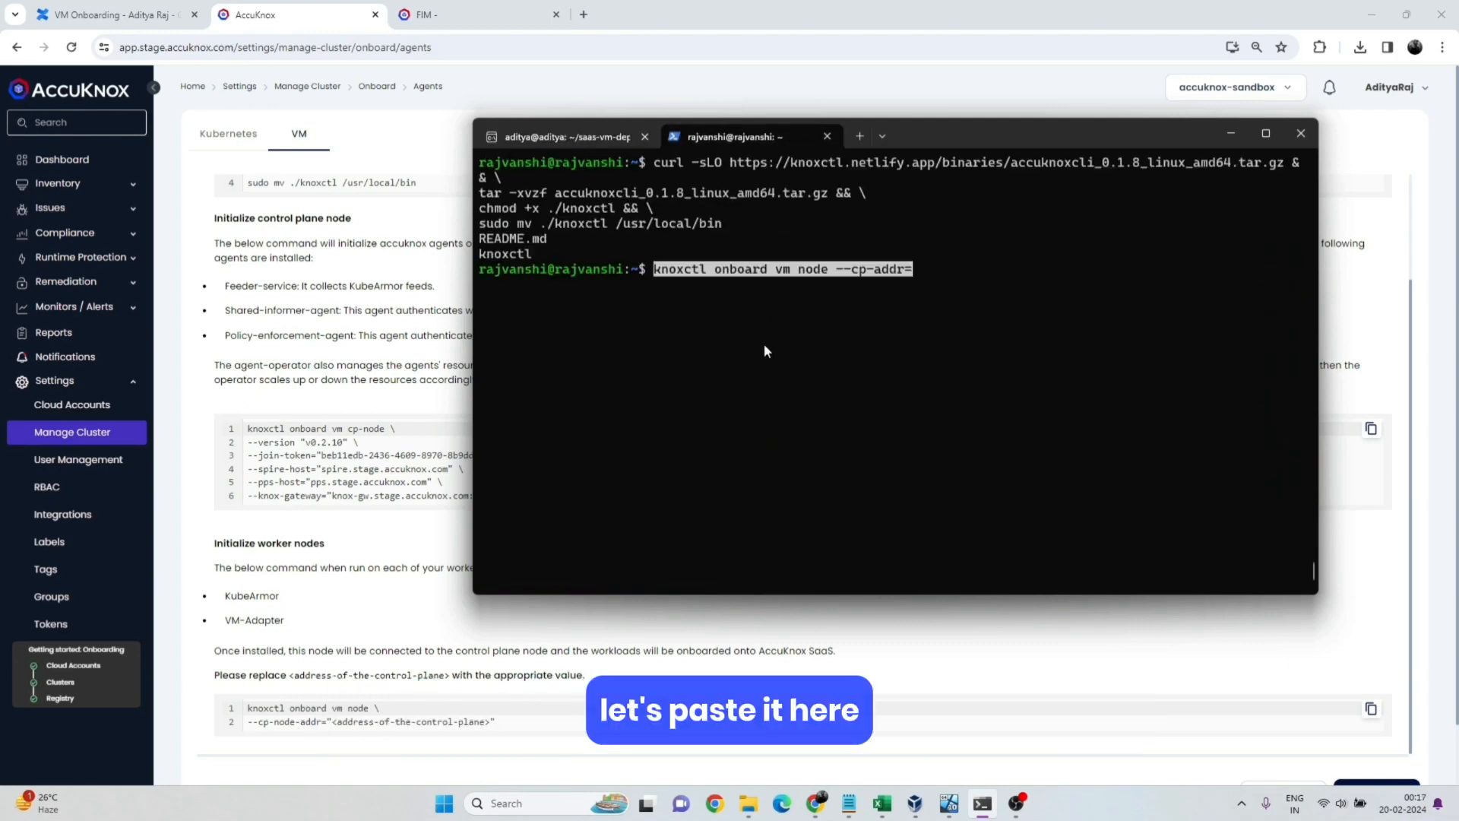
Run ip addr on the control plane VM and copy the IPv4 address of its enp0s8 interface.
left_click(555, 135)
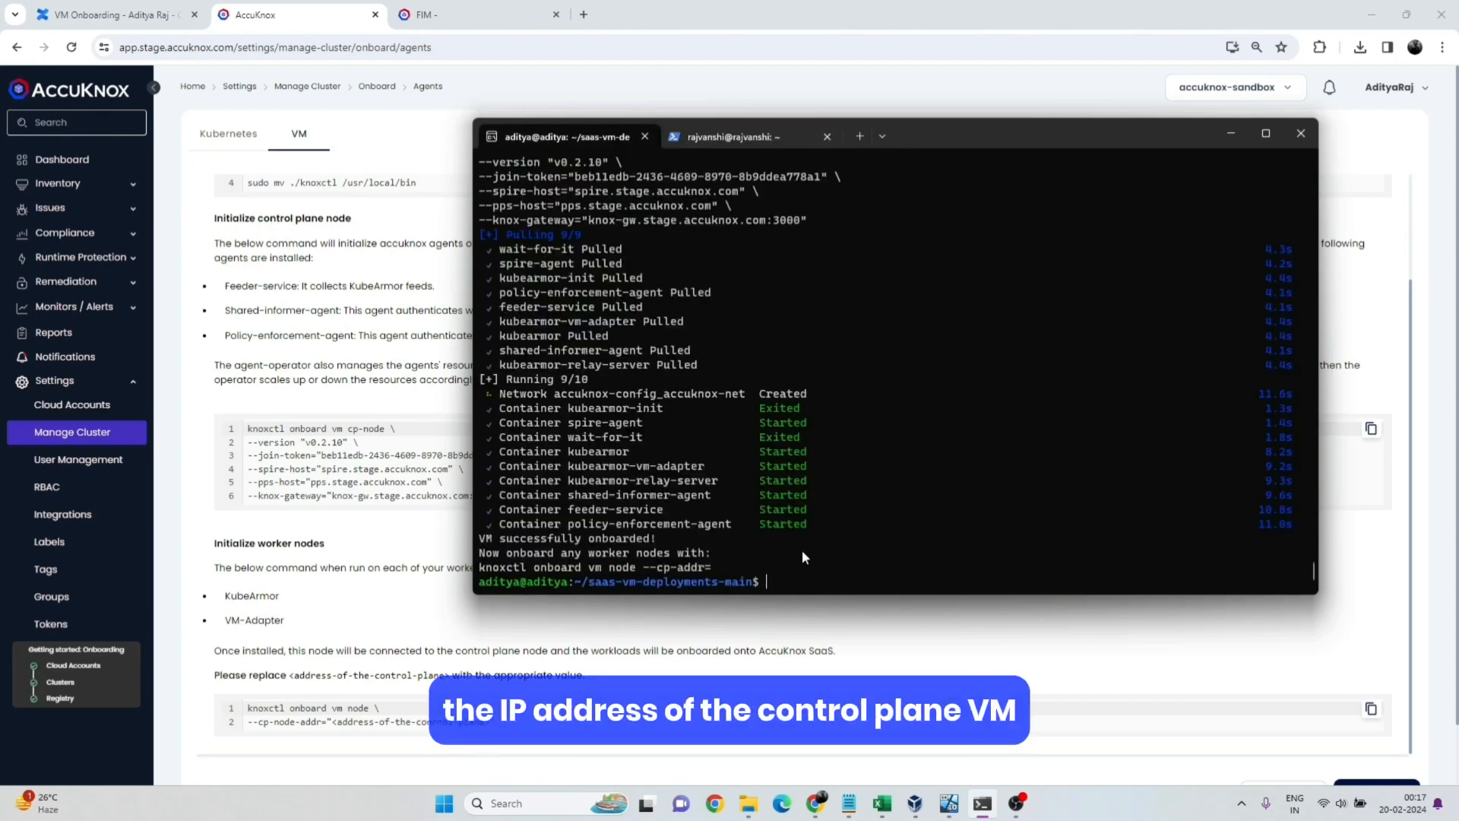
type("ip addr")
key("Return")
scroll(660, 398, "up", 15)
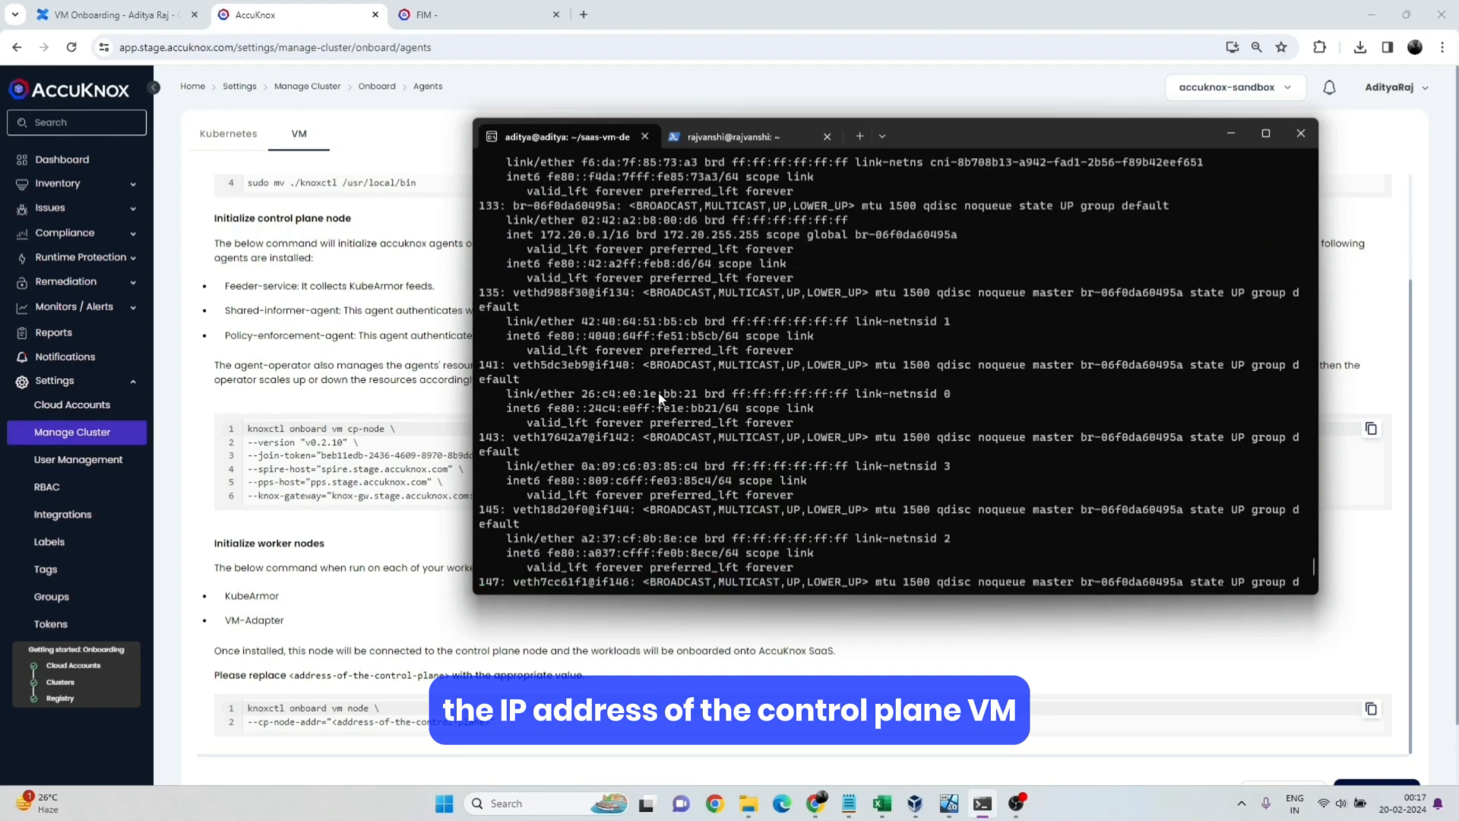
scroll(660, 398, "up", 1)
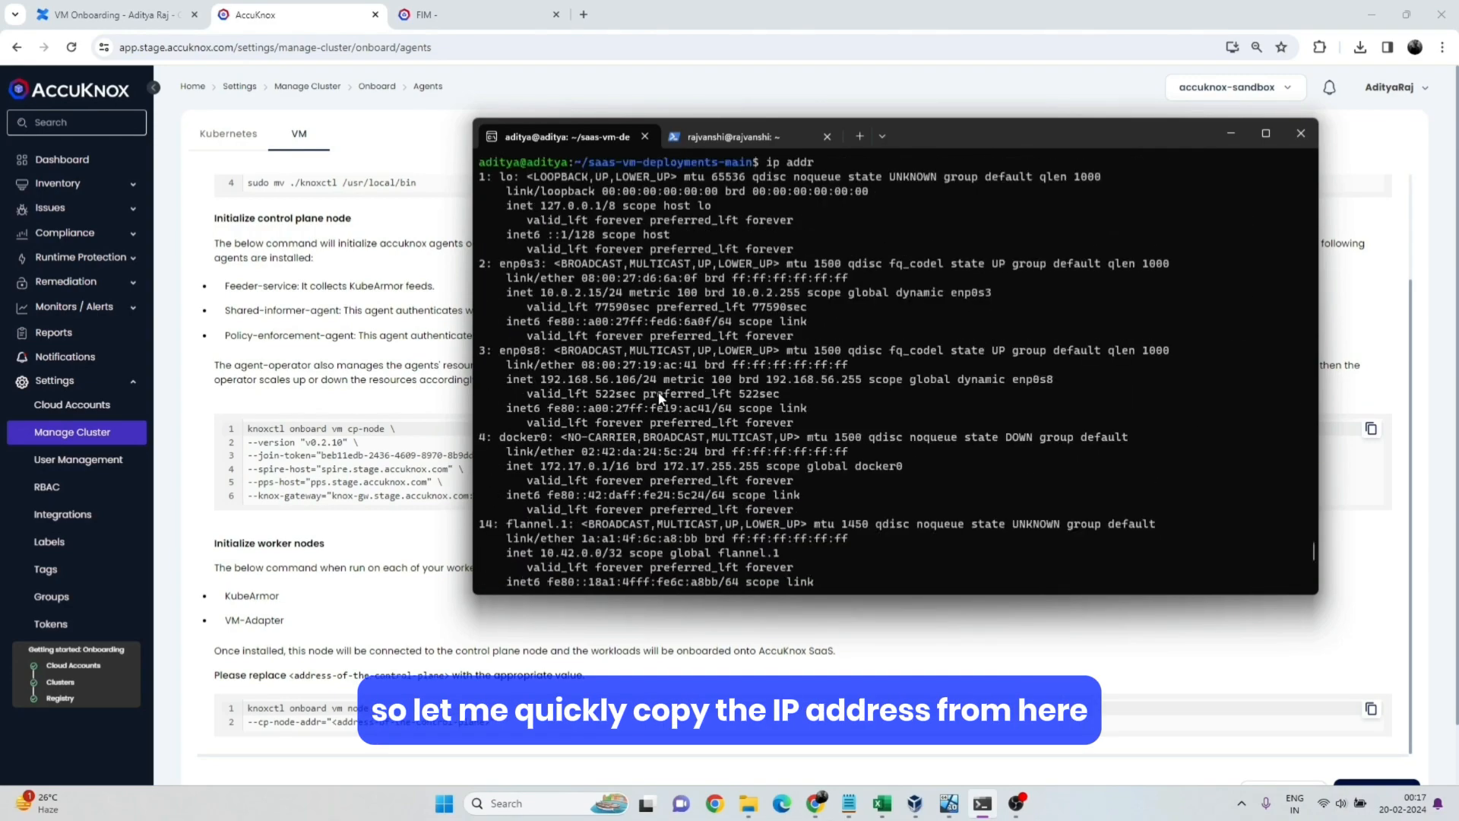
left_click_drag(635, 382, 545, 384)
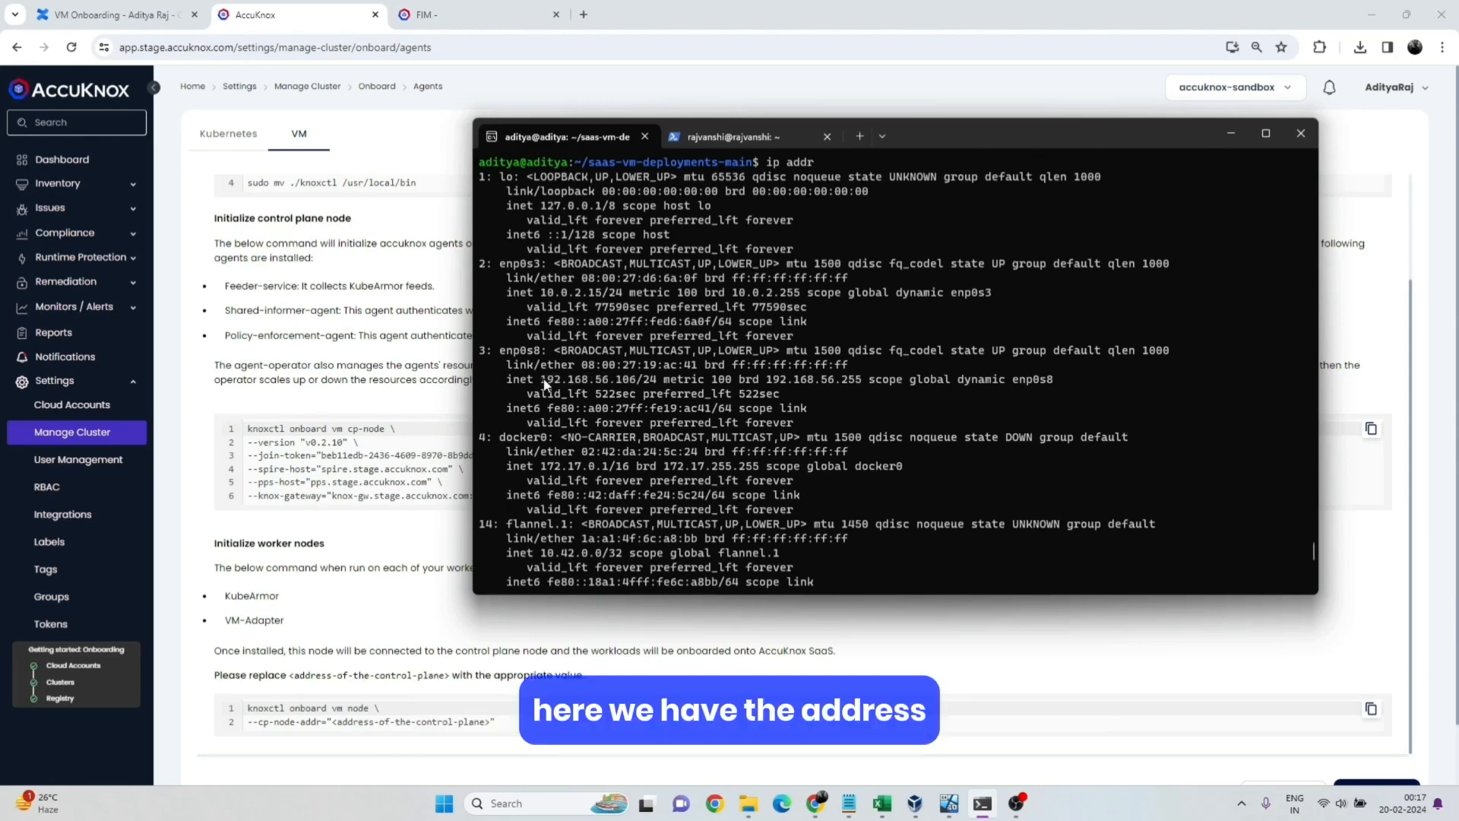
Run knoxctl onboard vm node on the worker VM with control plane address "192.168.56.106", correcting the flag to --cp-node-addr.
left_click(752, 137)
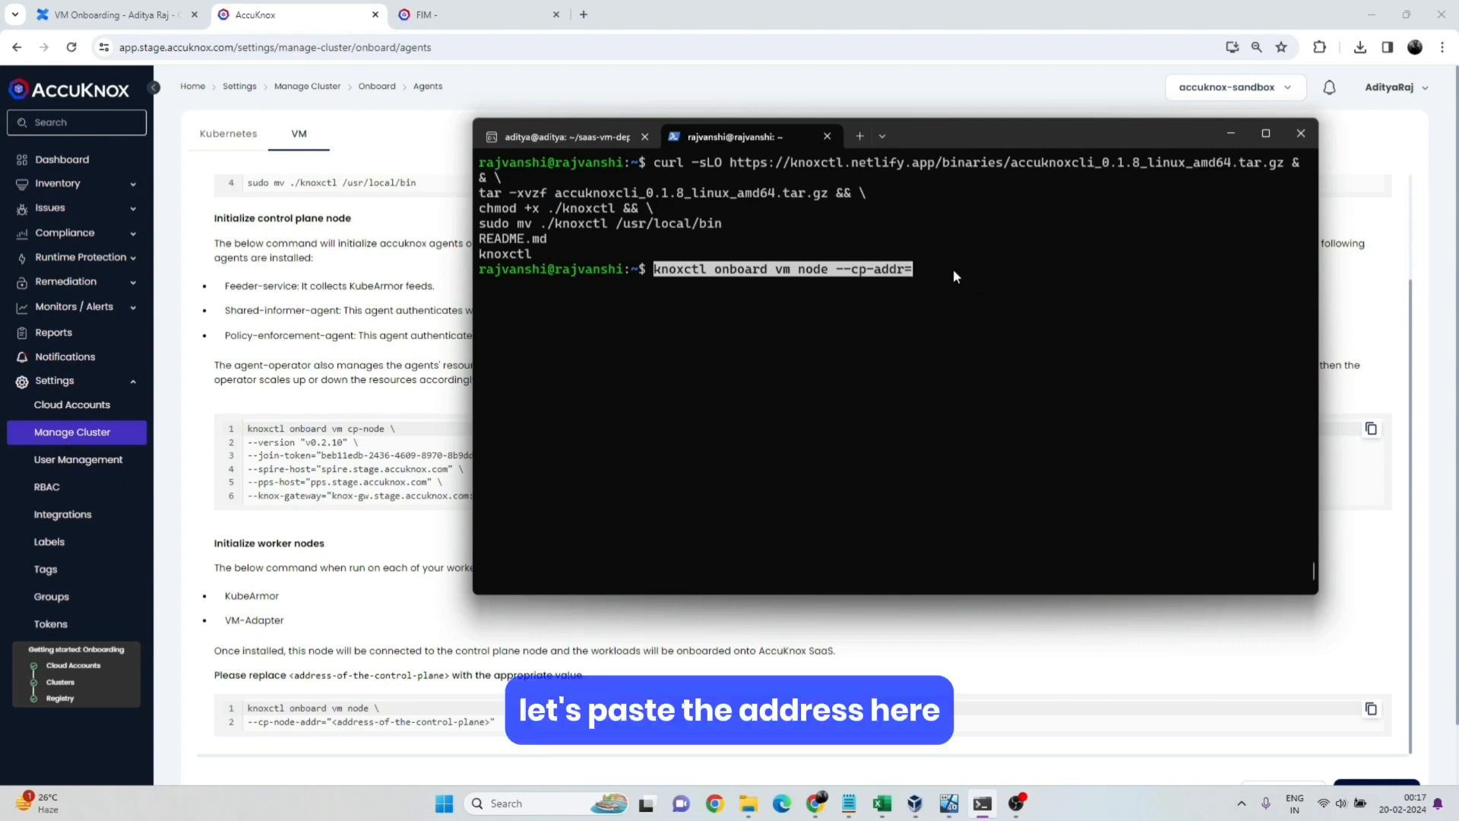
type("\"")
key("ctrl+v")
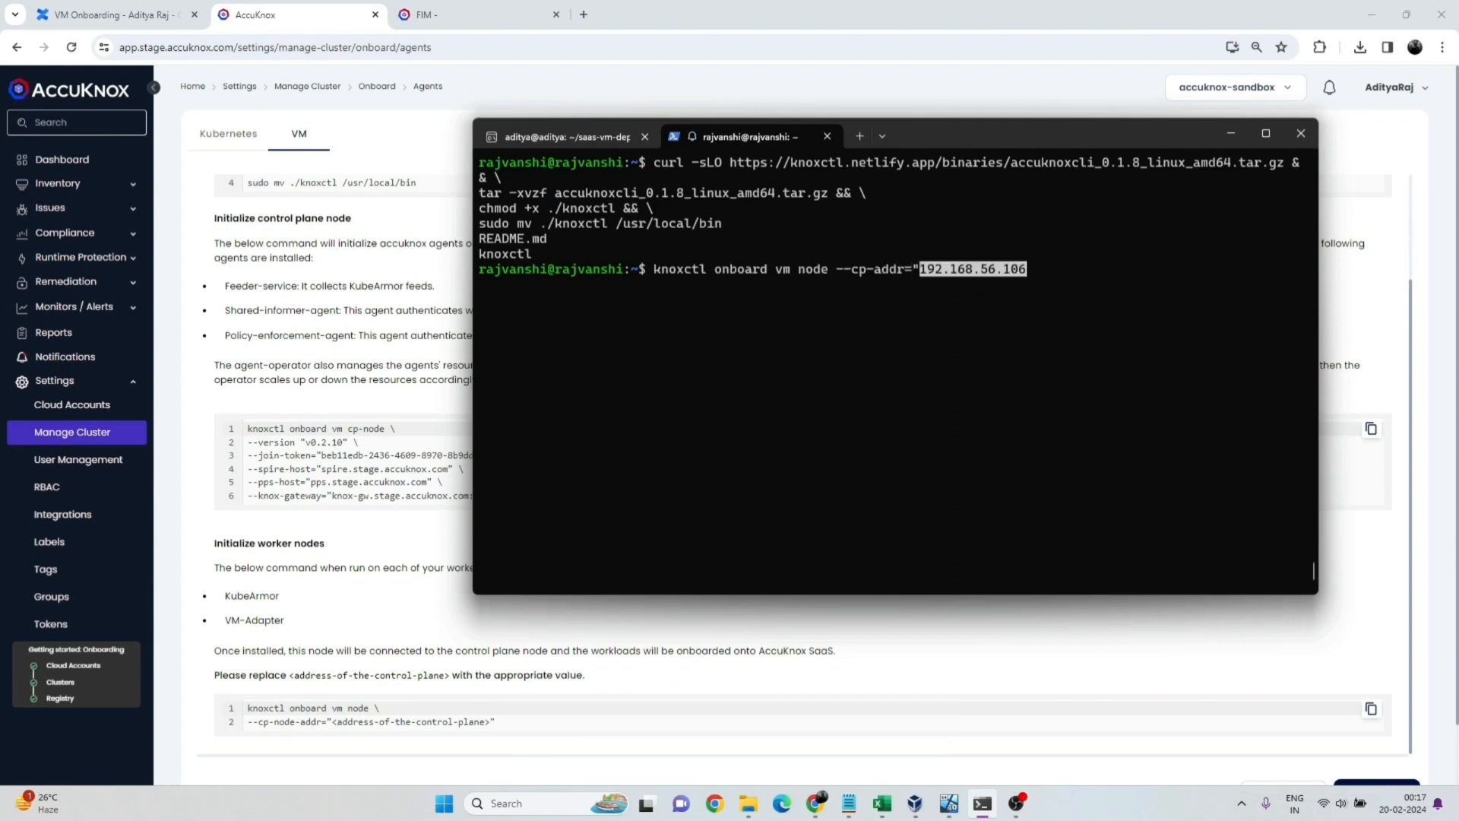
type("\"")
key("Return")
key("Up")
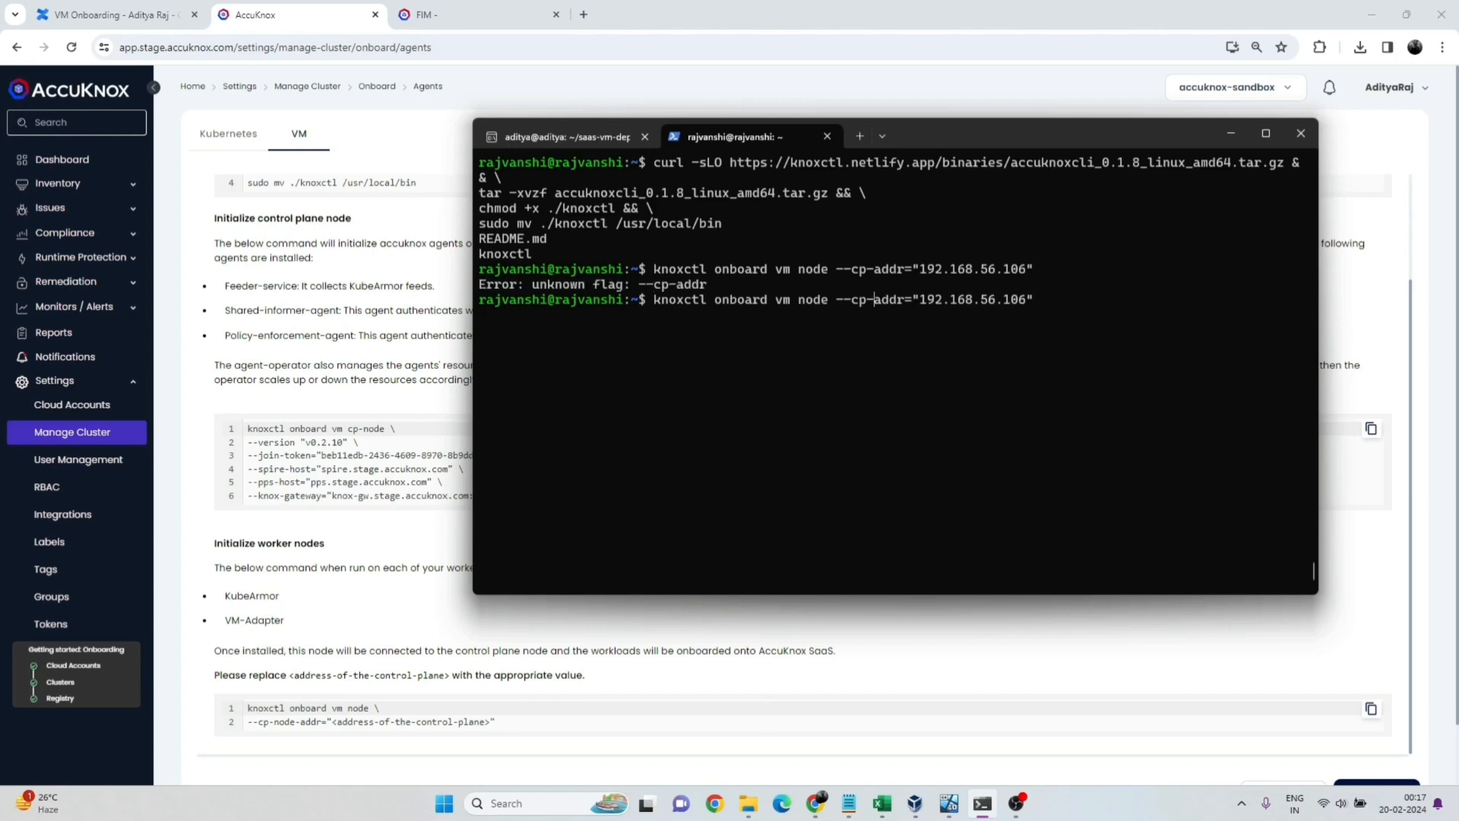
type("node-")
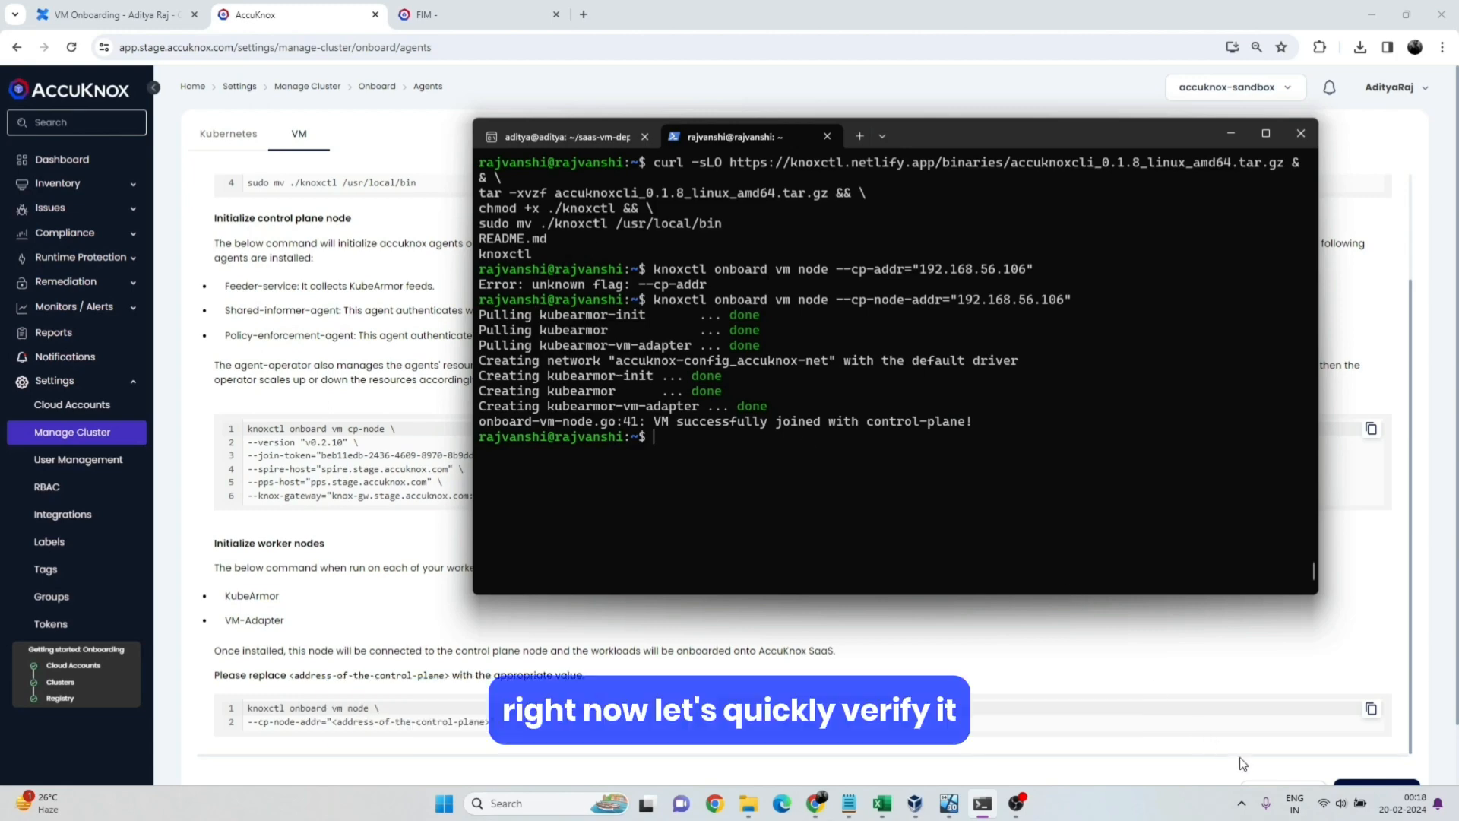
Return to AccuKnox's Cloud Workloads graph and view the workloads and the nodes of the vm-demo cluster.
key("alt+Tab")
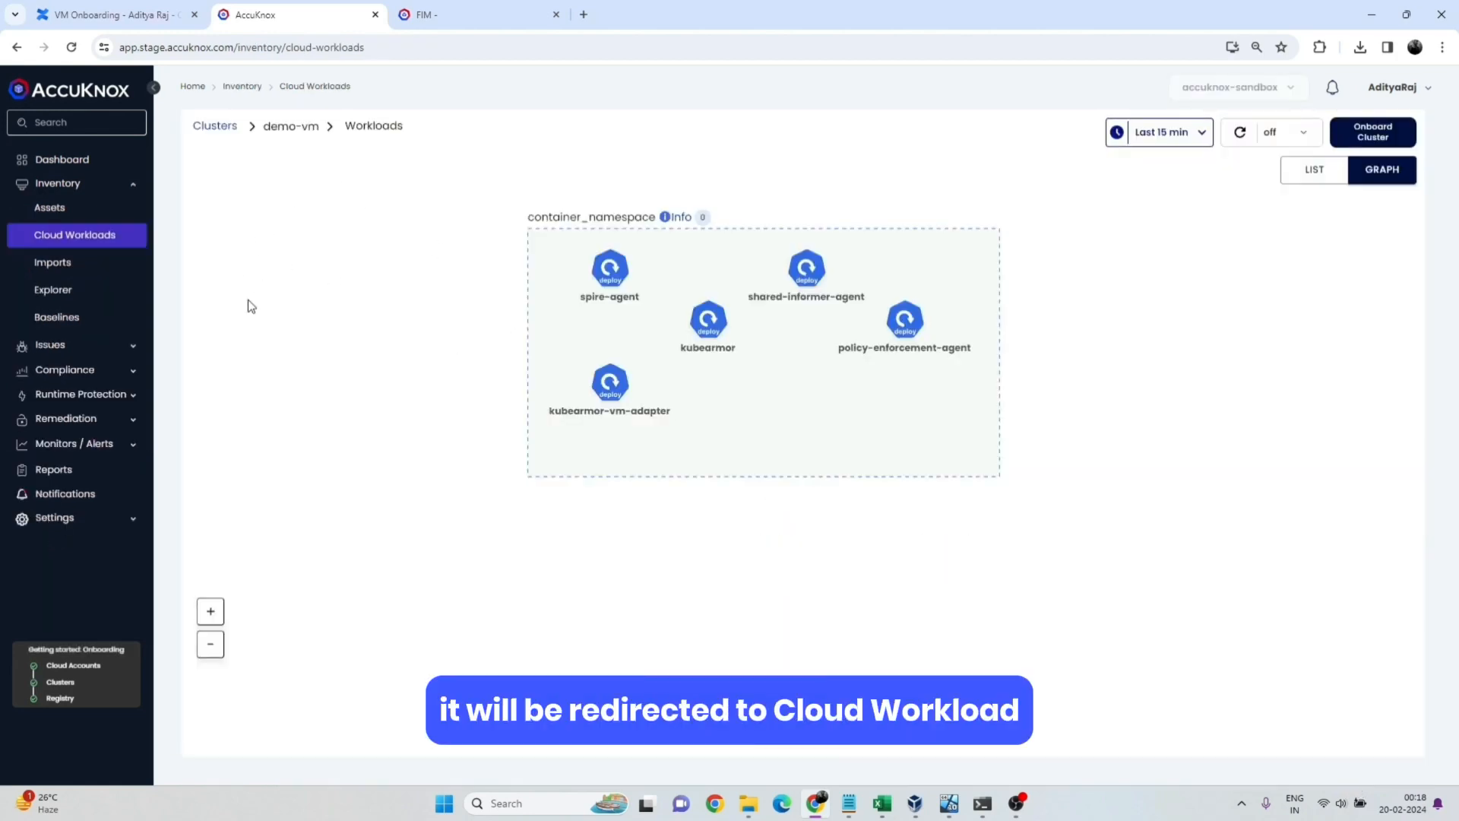
left_click(217, 125)
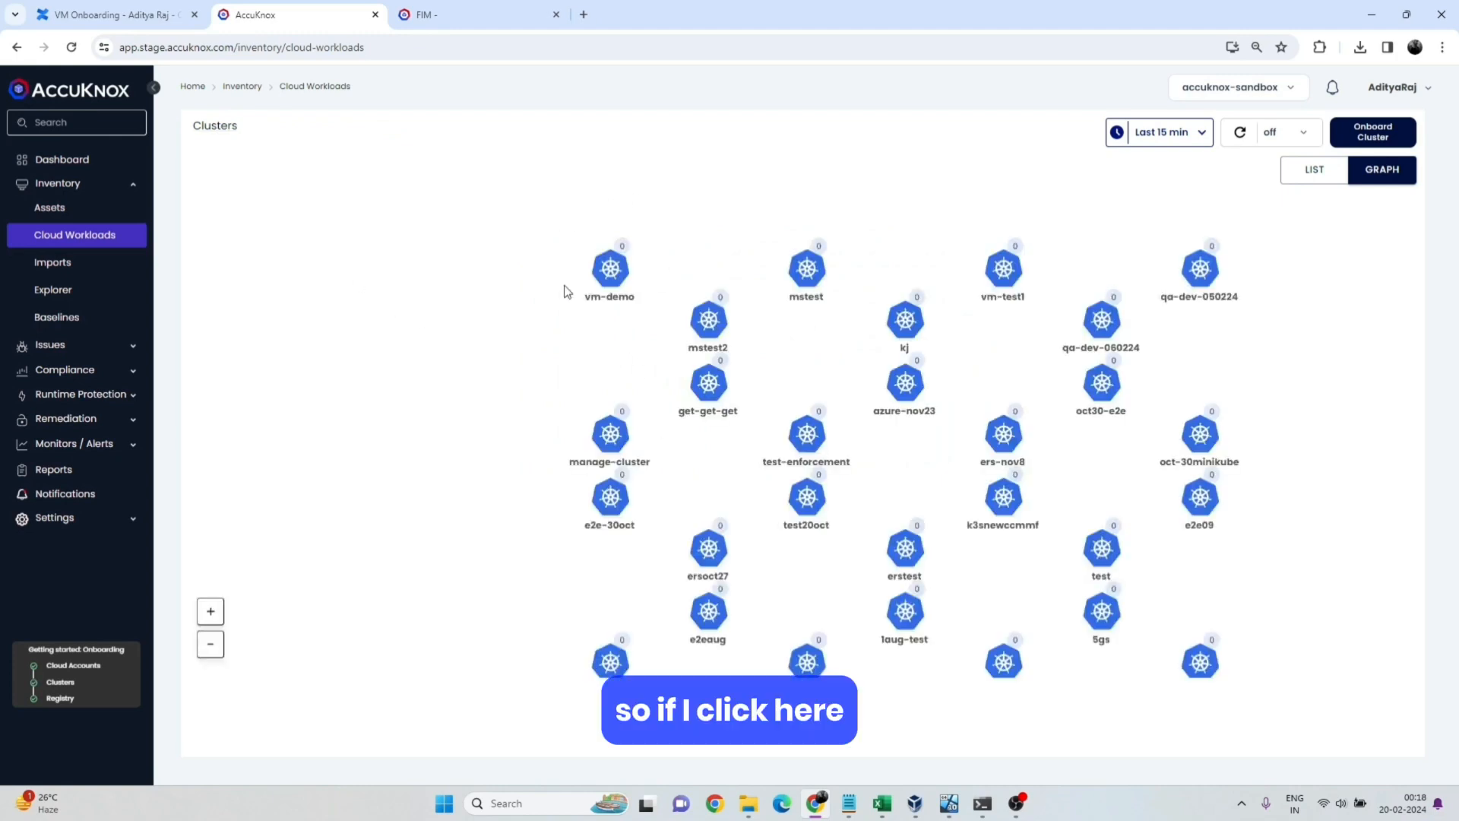
left_click(610, 281)
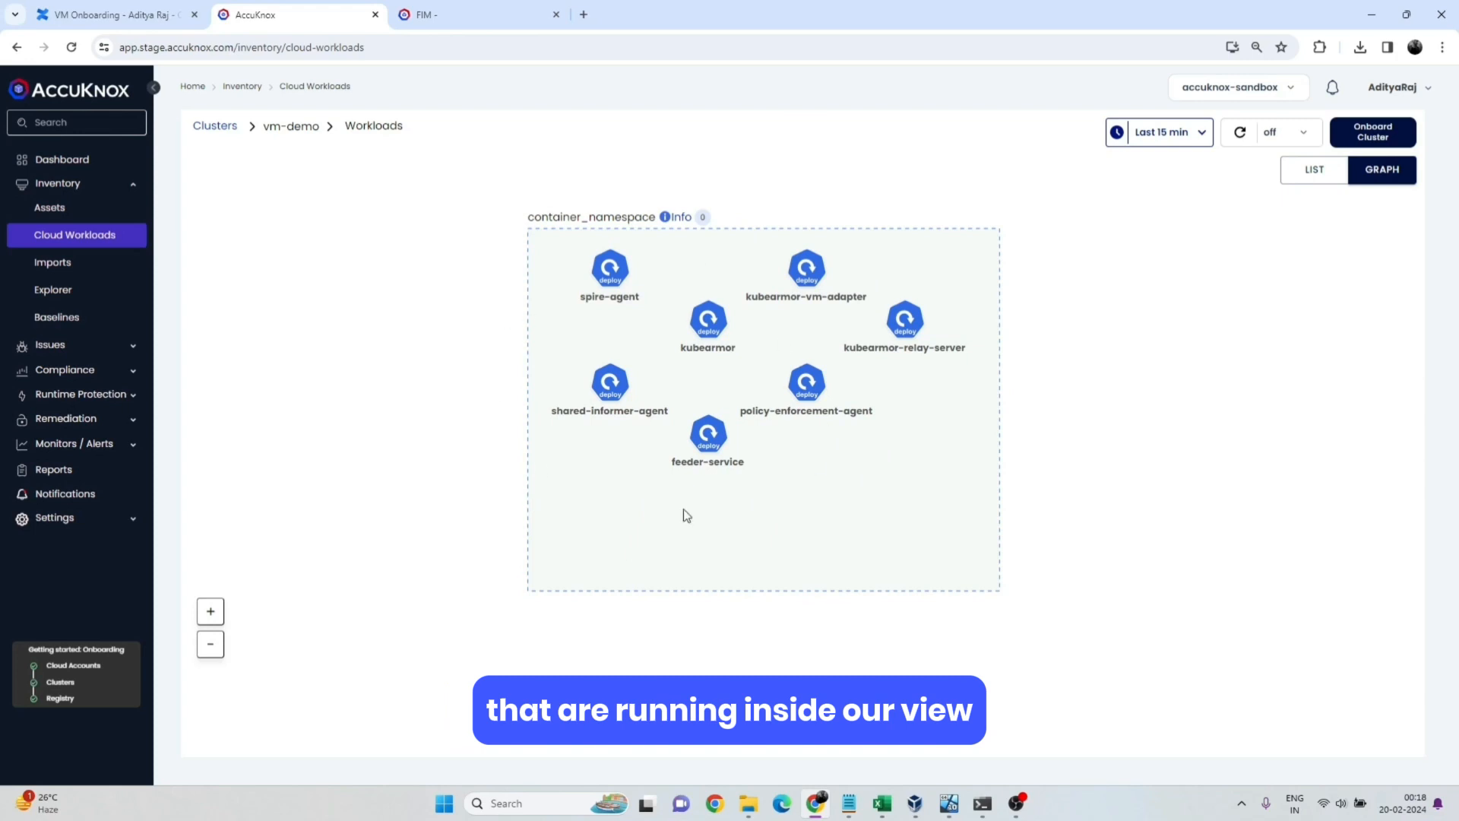
left_click(217, 128)
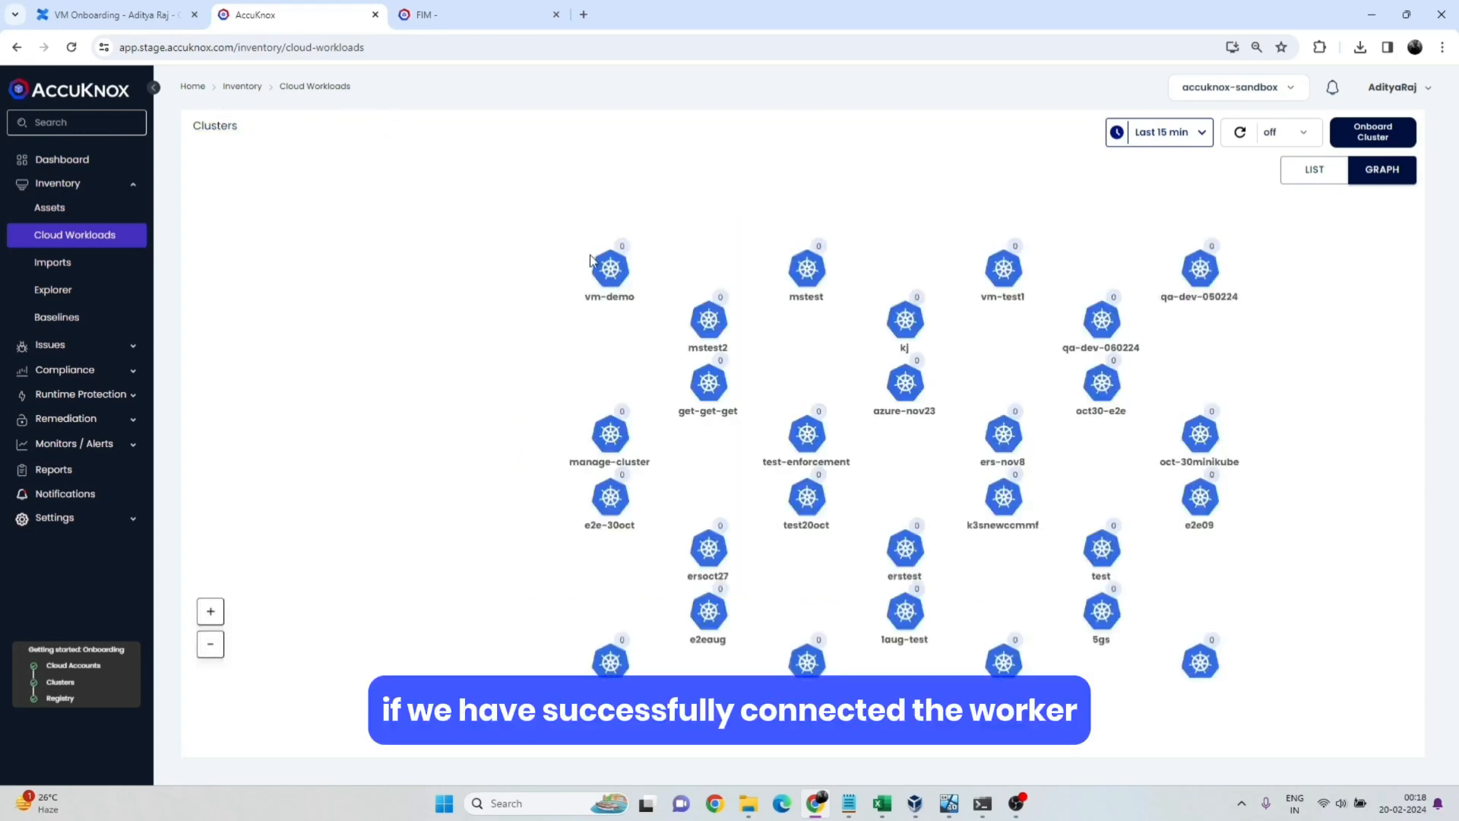
left_click(599, 274)
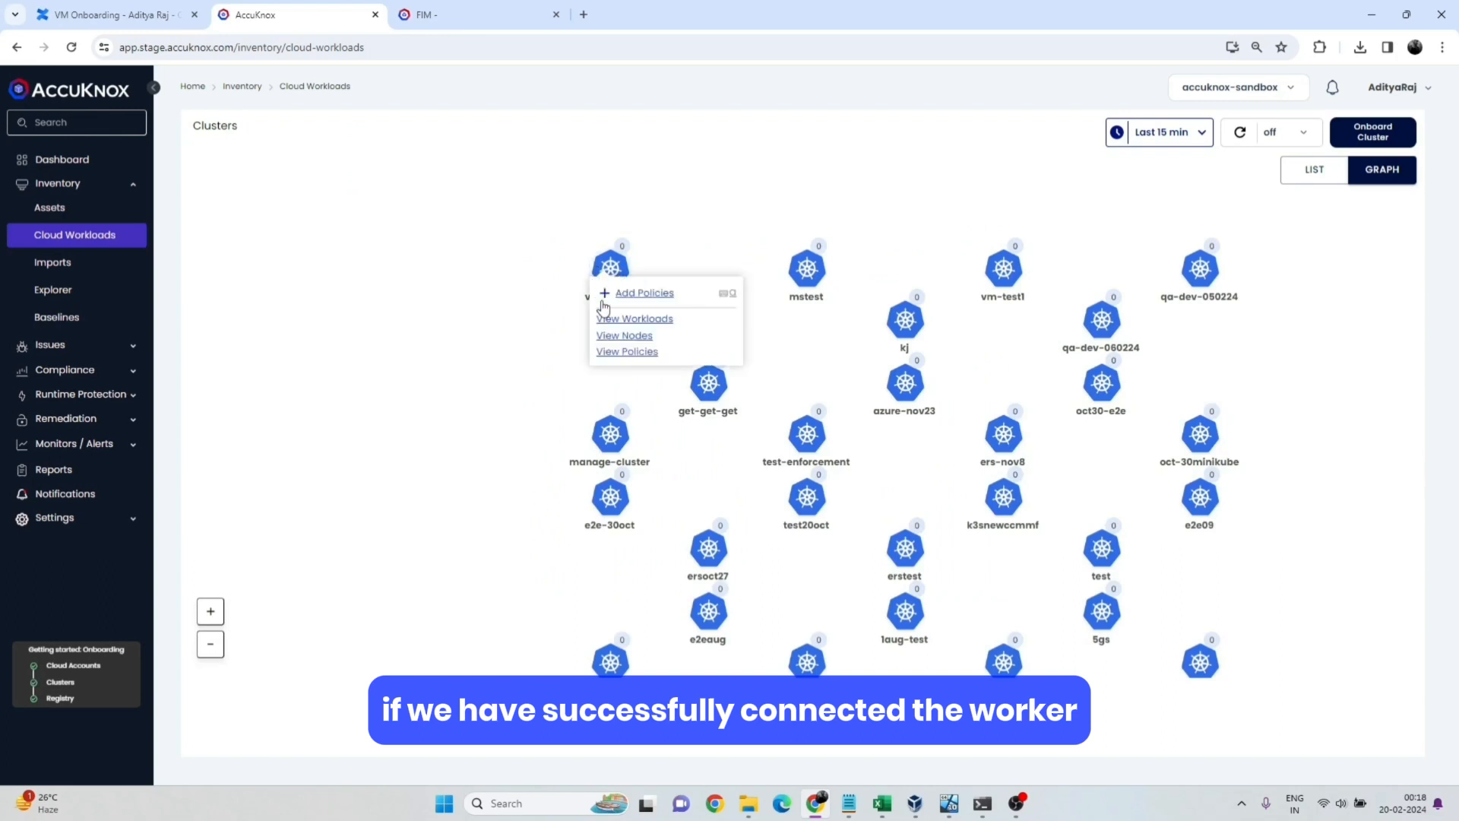
left_click(617, 339)
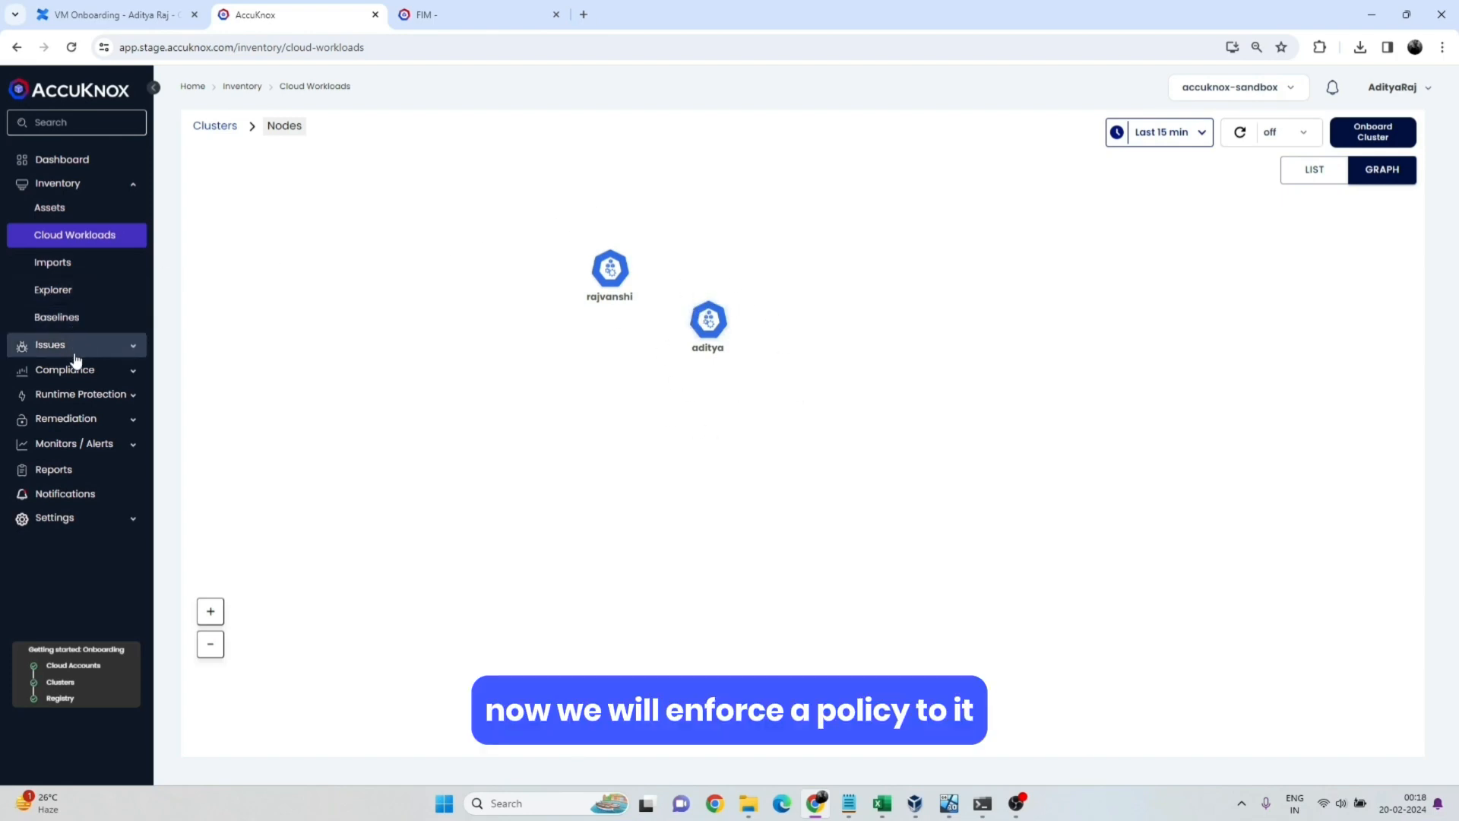
Create a new runtime protection policy for VMs and upload the host-apt YAML file into it.
left_click(81, 396)
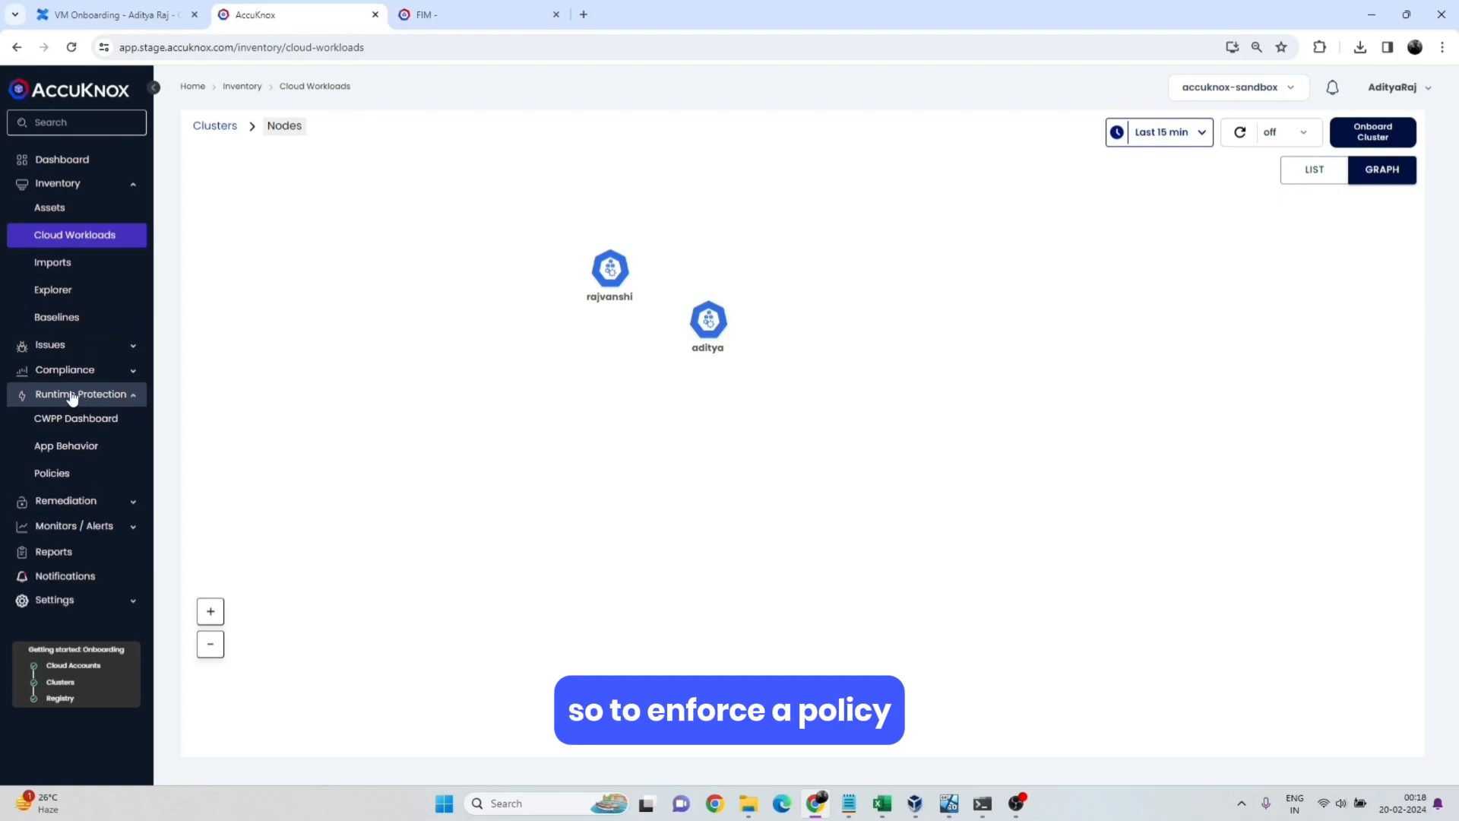
left_click(74, 471)
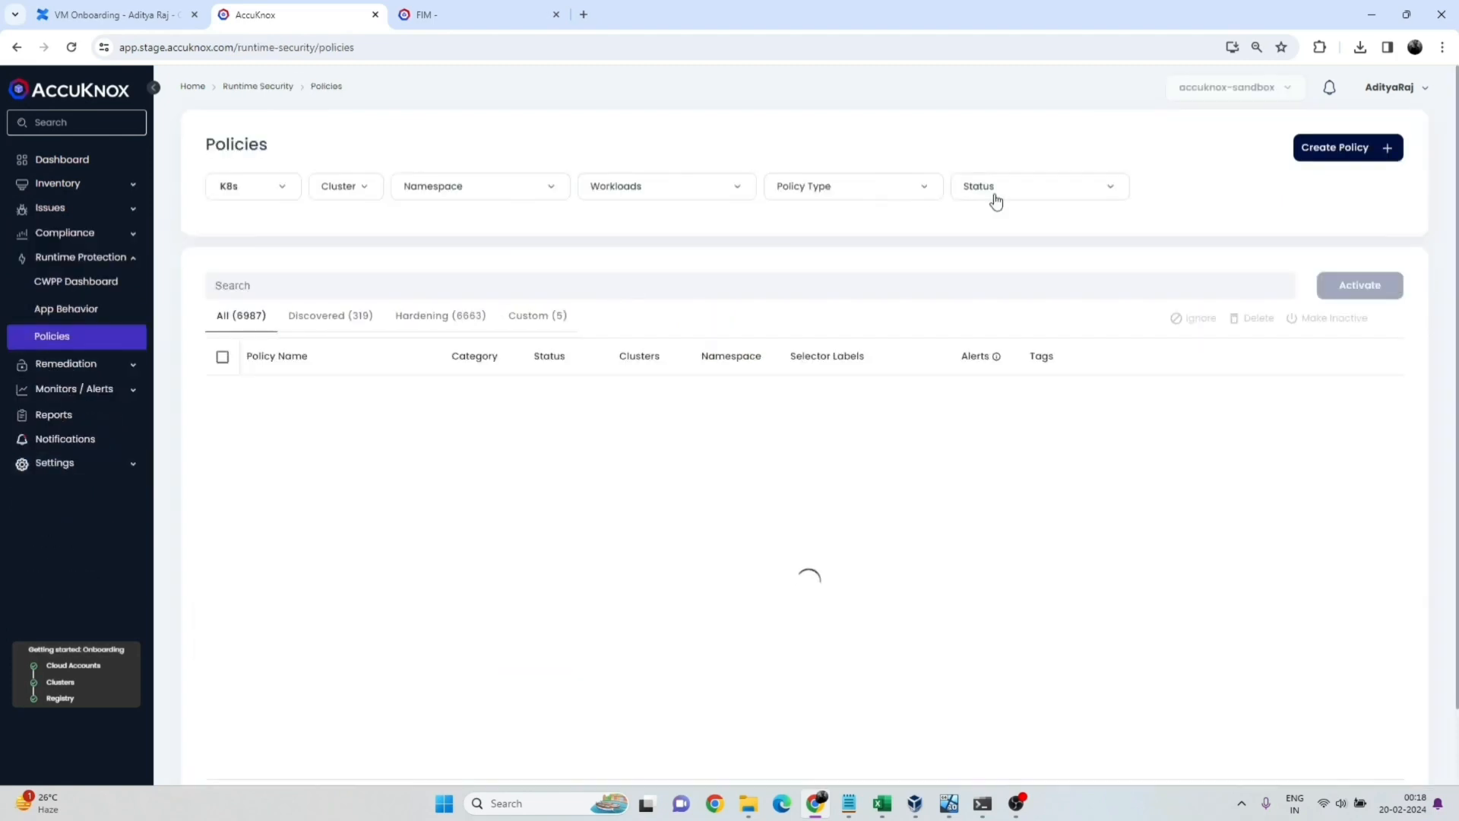
left_click(1347, 147)
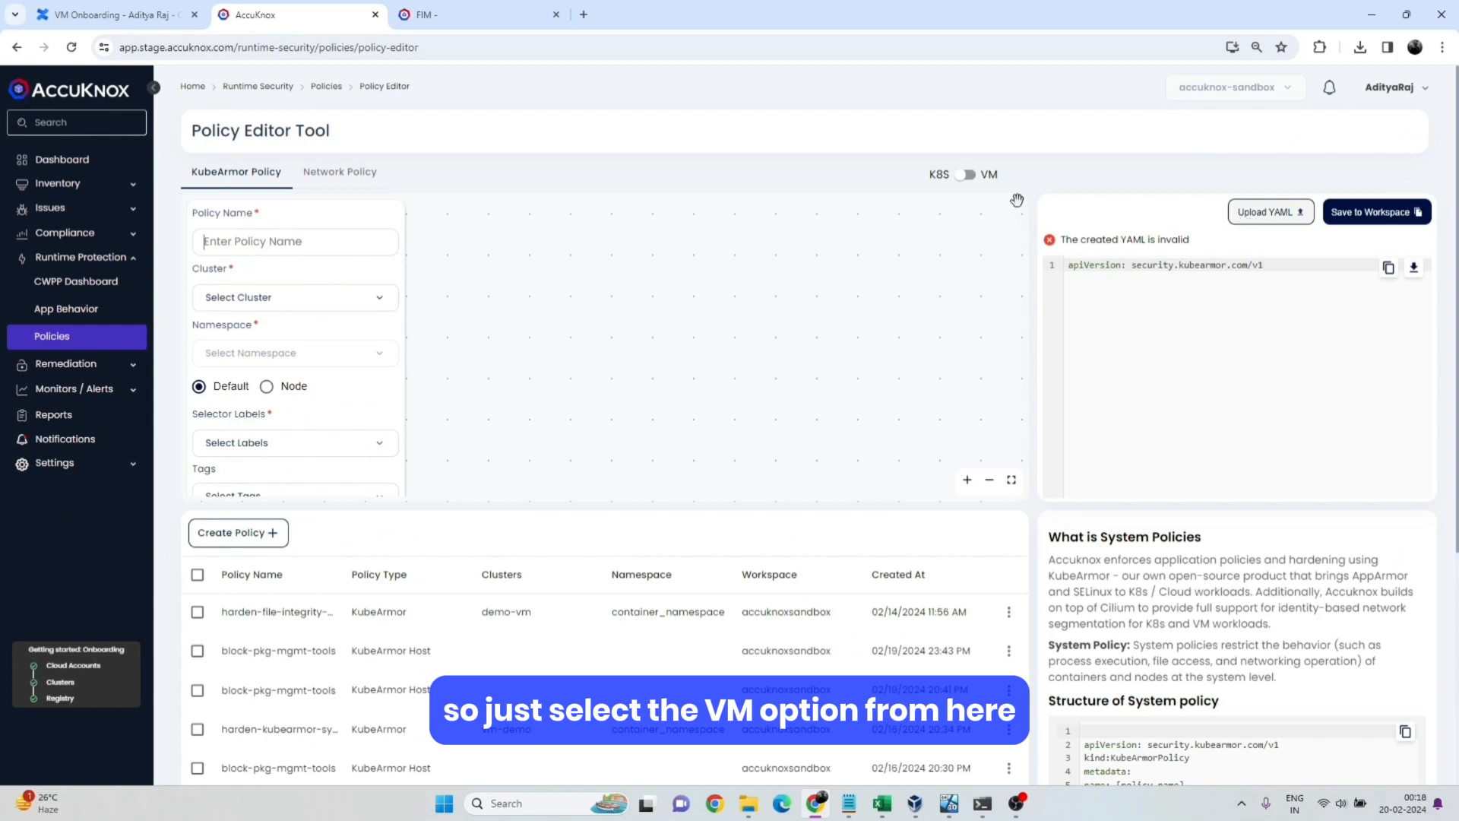
left_click(969, 180)
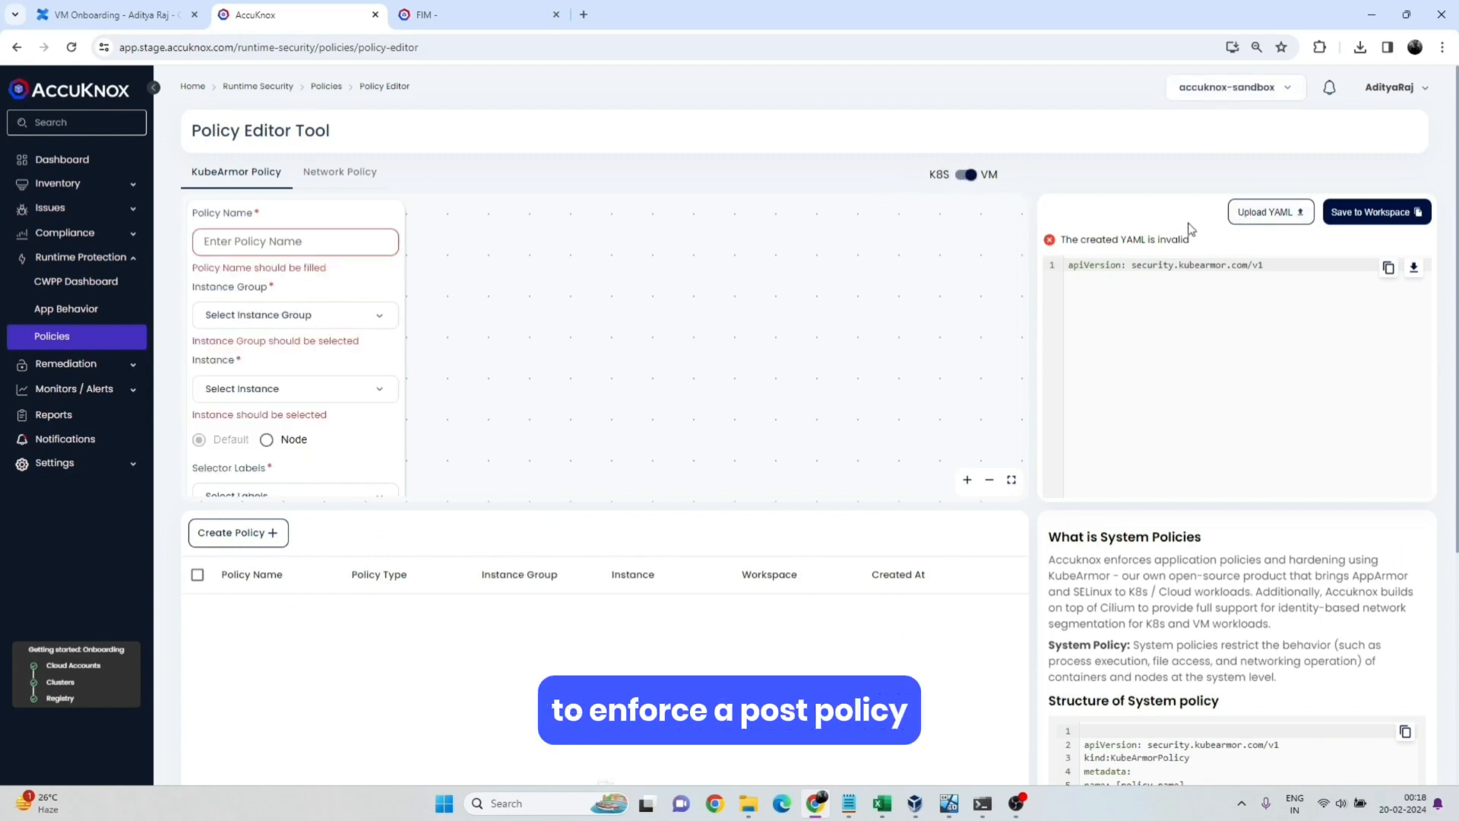
left_click(1267, 213)
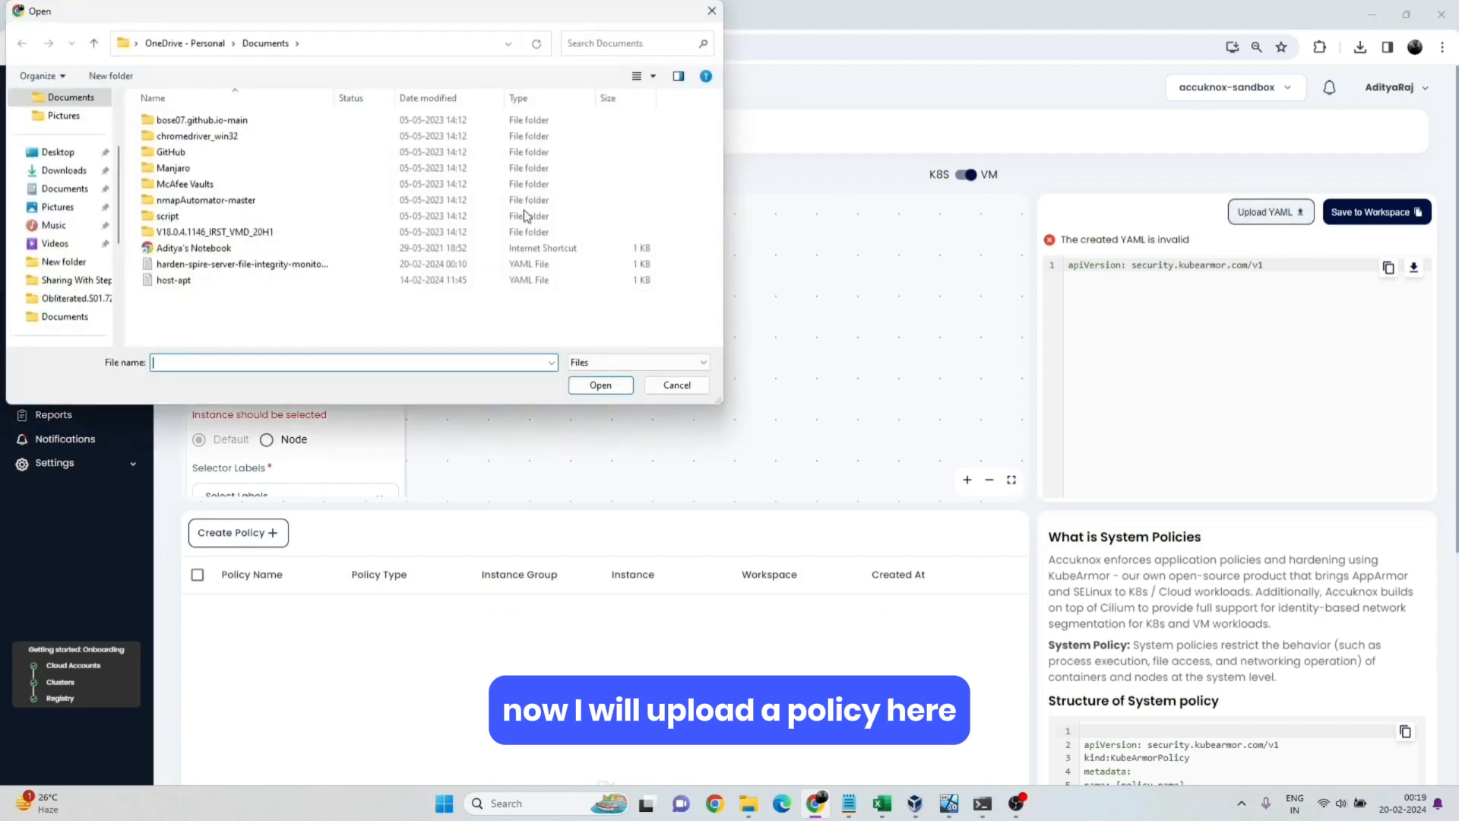
left_click(456, 280)
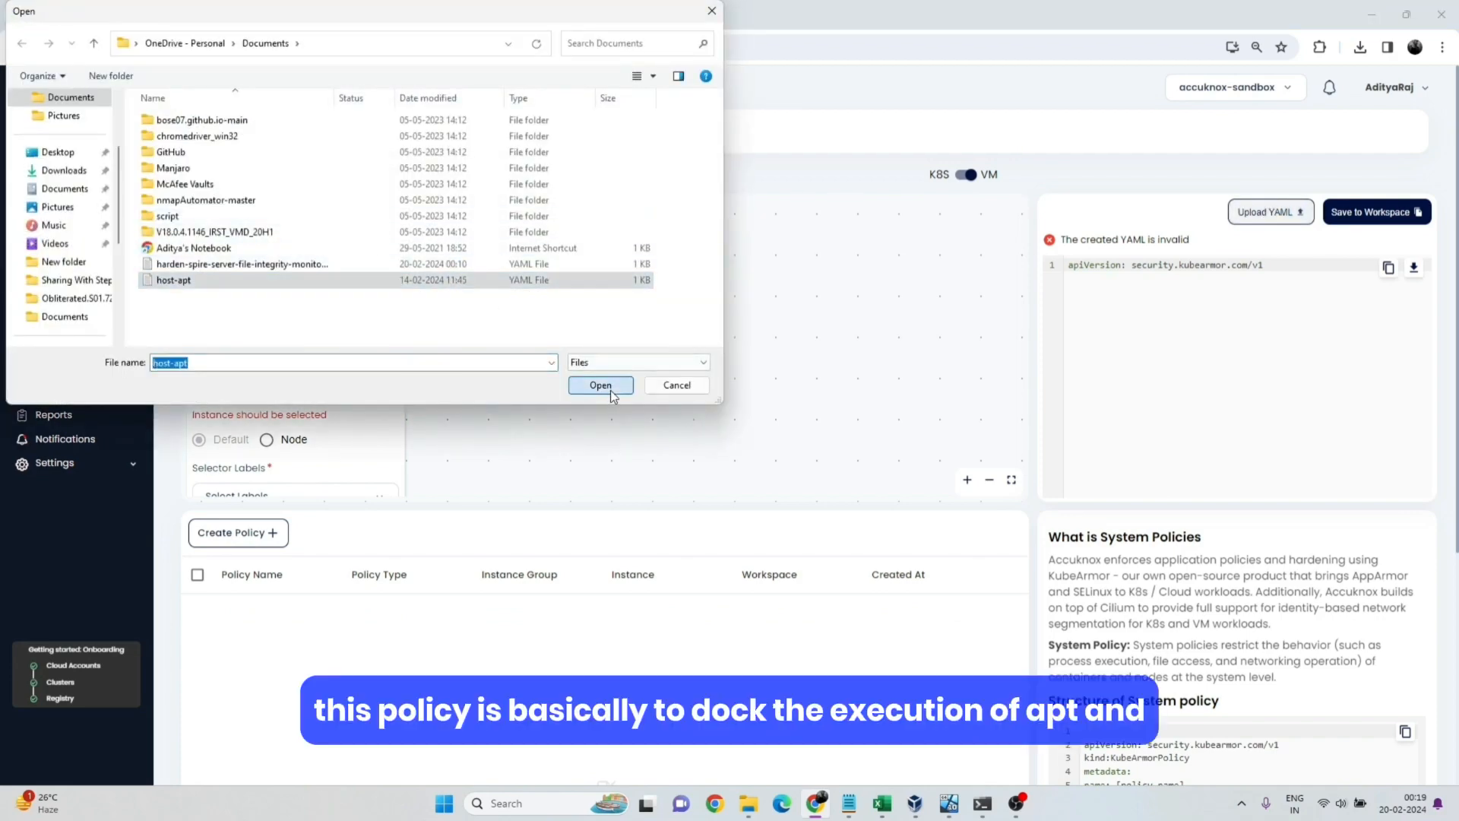
left_click(608, 387)
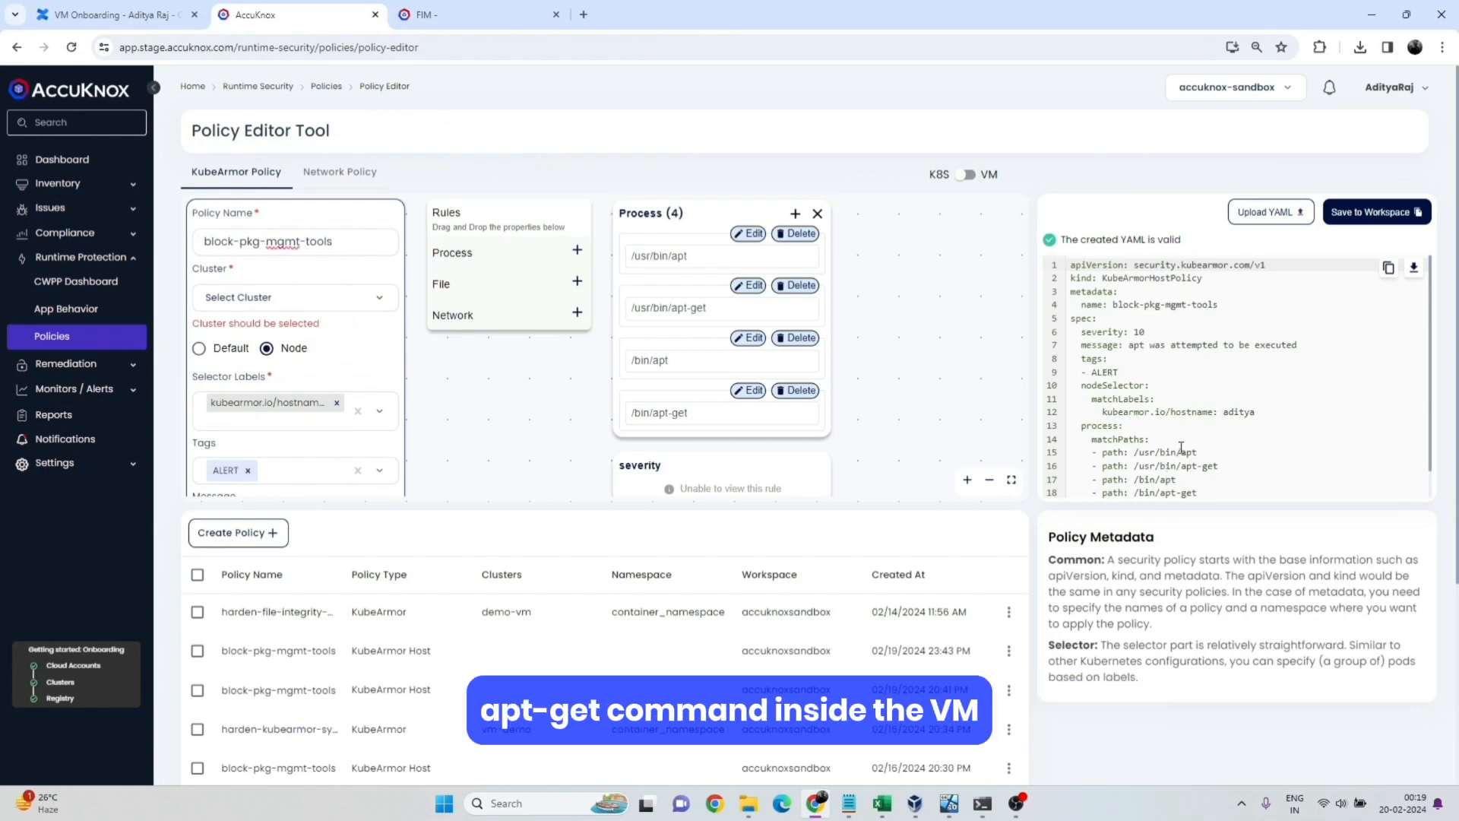
Assign the block-pkg-mgmt-tools policy to the vm-demo cluster and save it to the workspace.
left_click(292, 305)
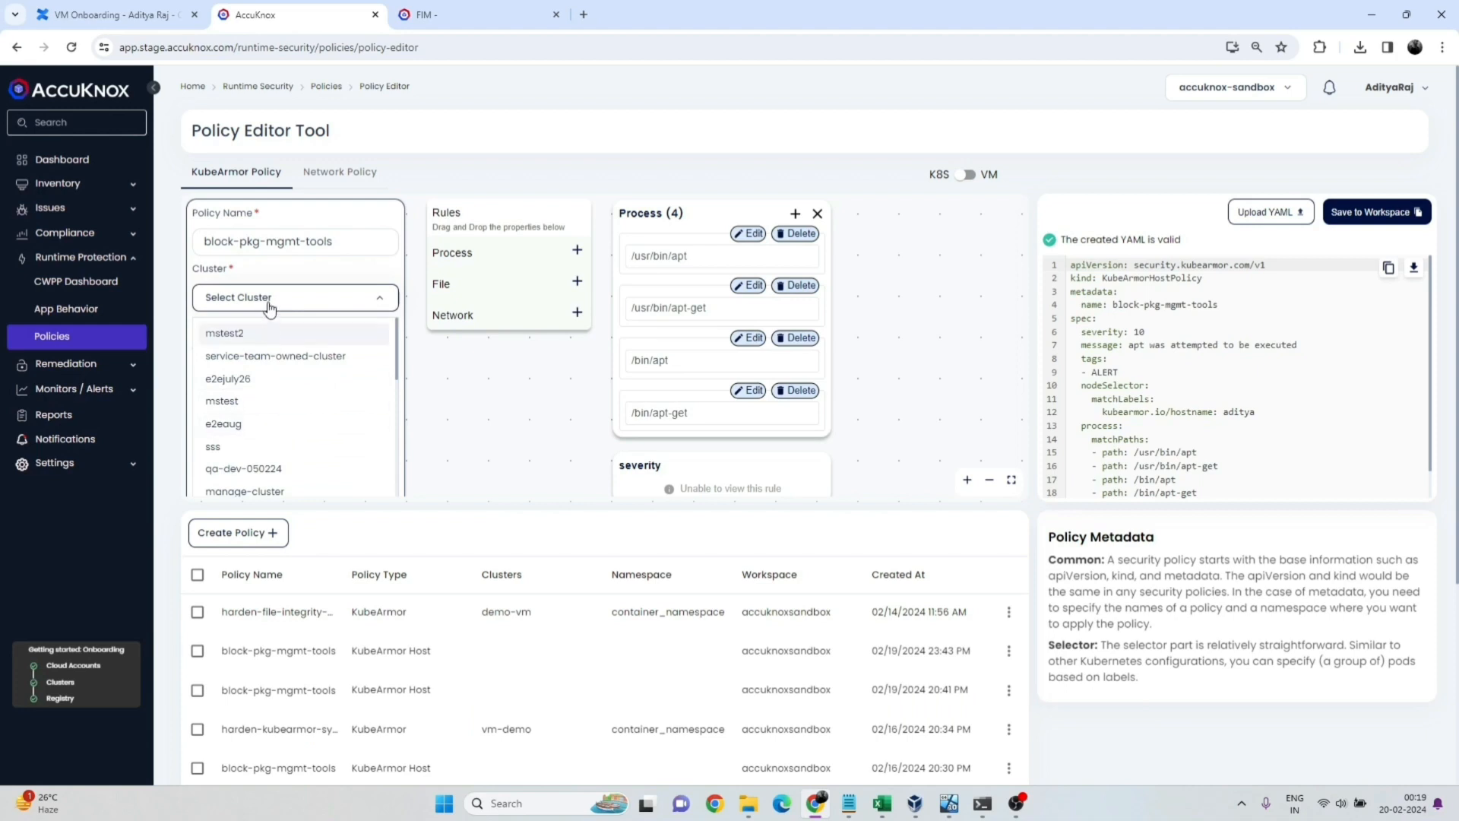
scroll(260, 403, "down", 3)
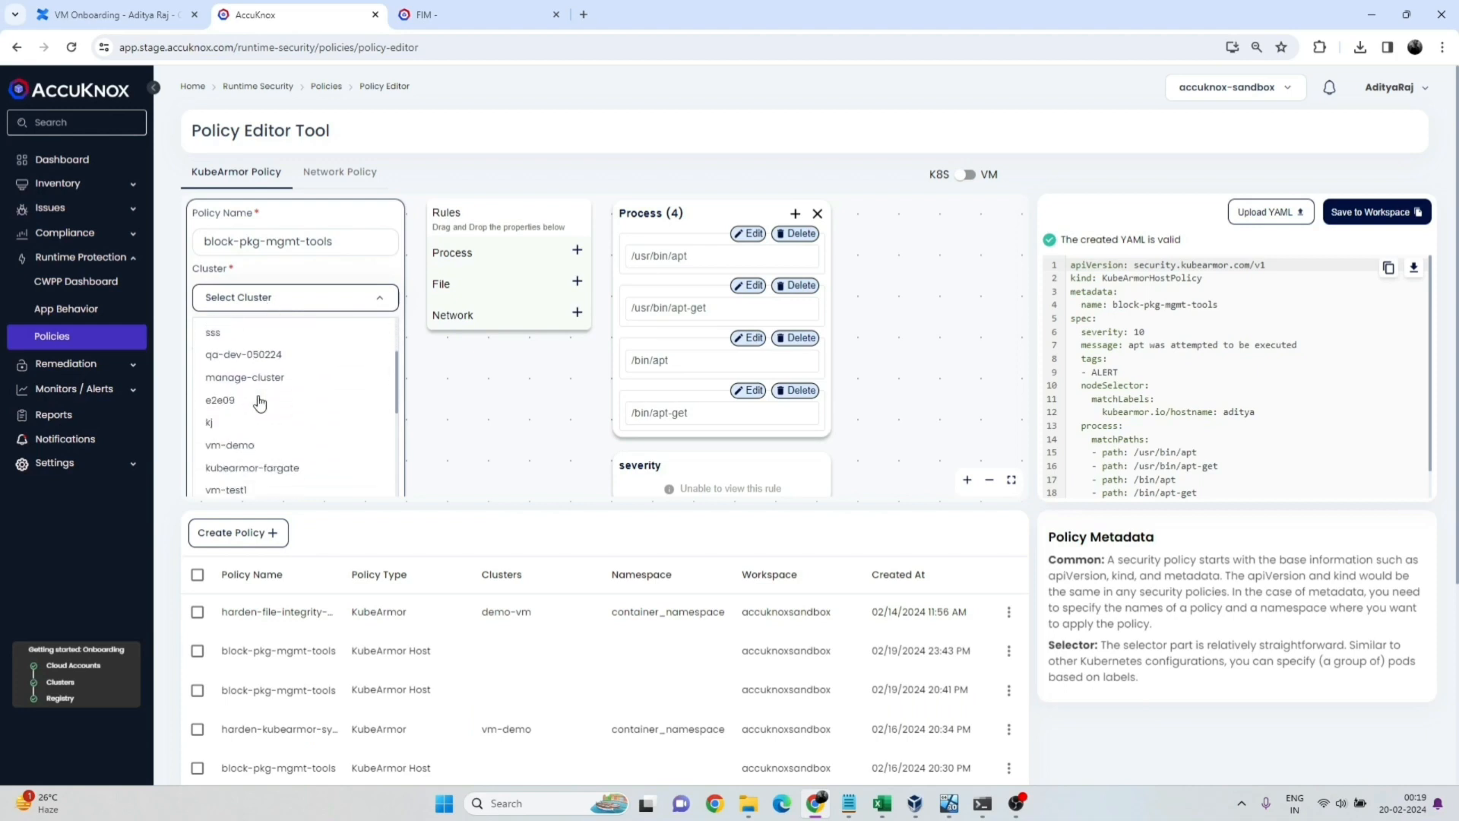
left_click(259, 424)
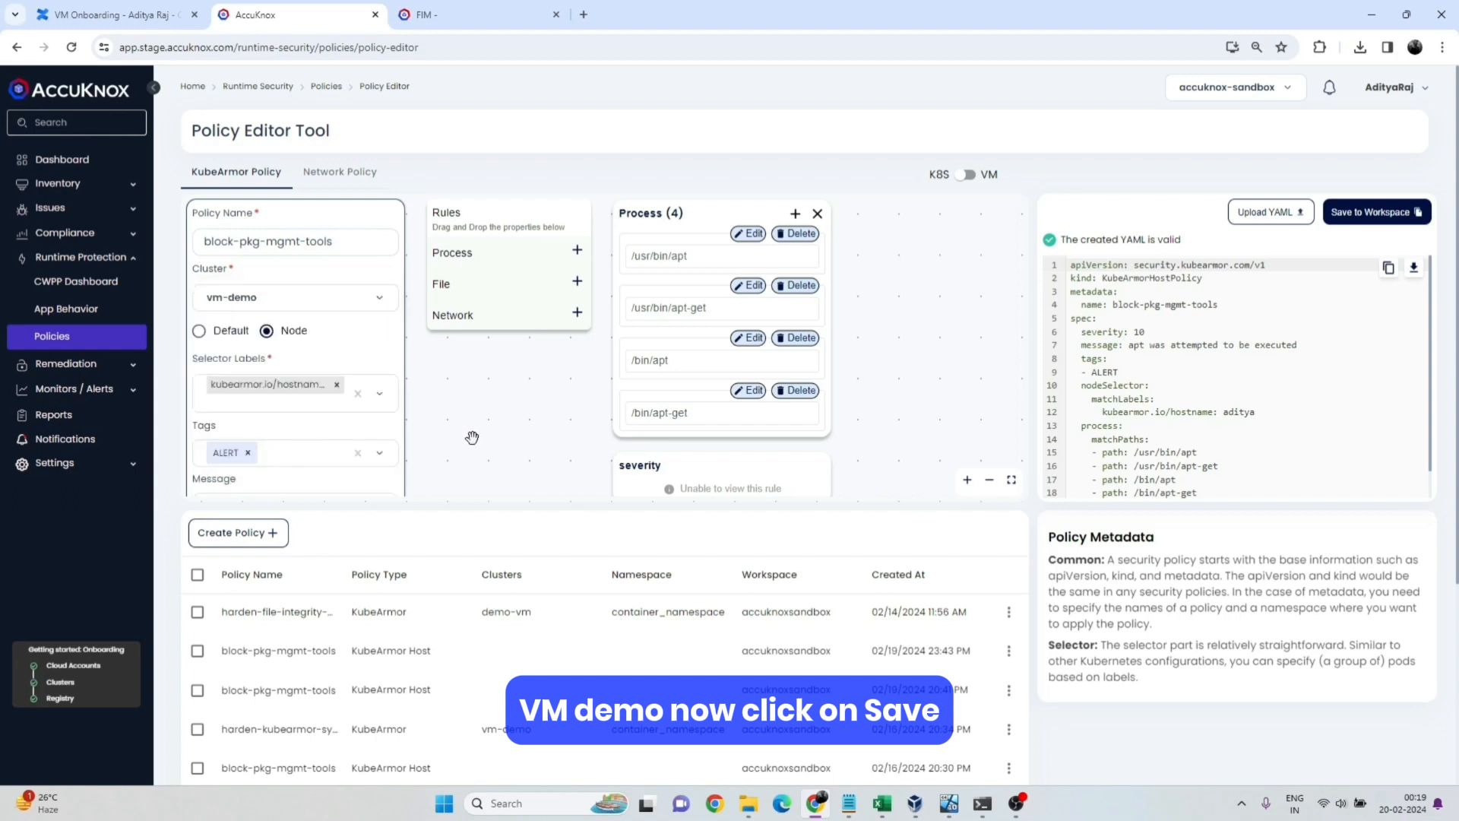
scroll(484, 335, "down", 1)
scroll(484, 336, "down", 2)
left_click(383, 407)
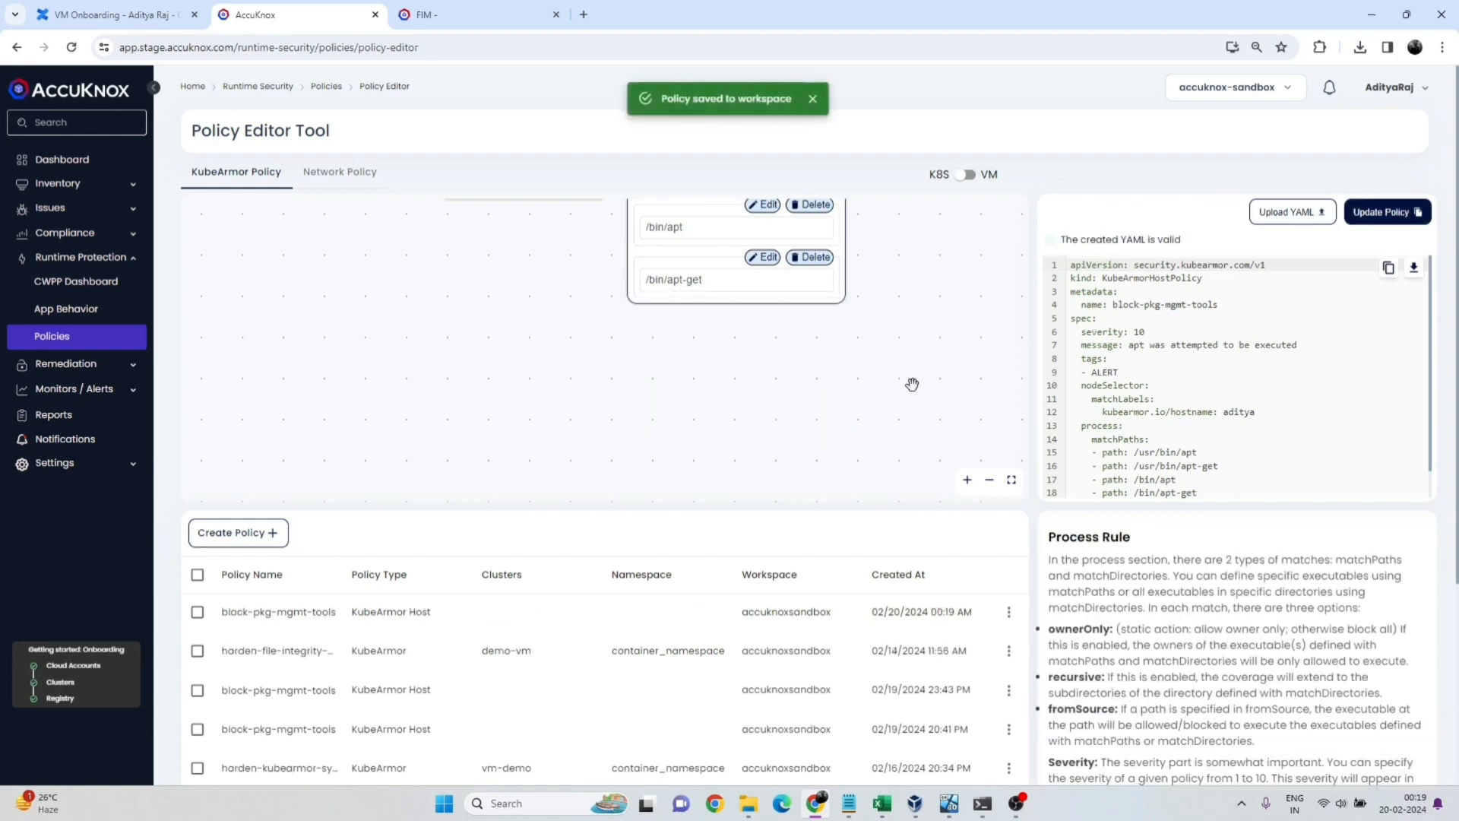
Apply the newly saved block-pkg-mgmt-tools policy without a commit message.
left_click(1009, 612)
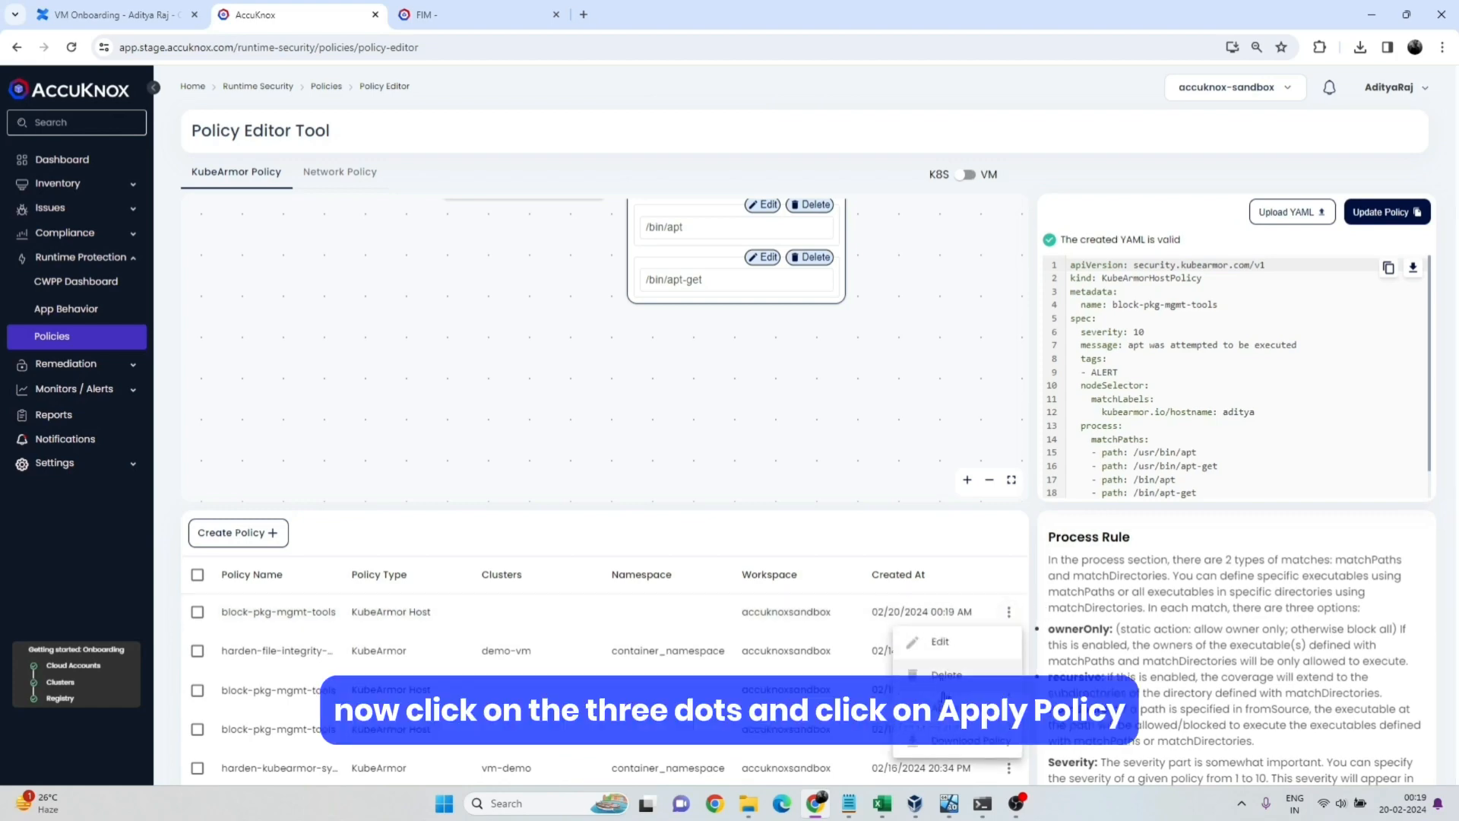
left_click(956, 708)
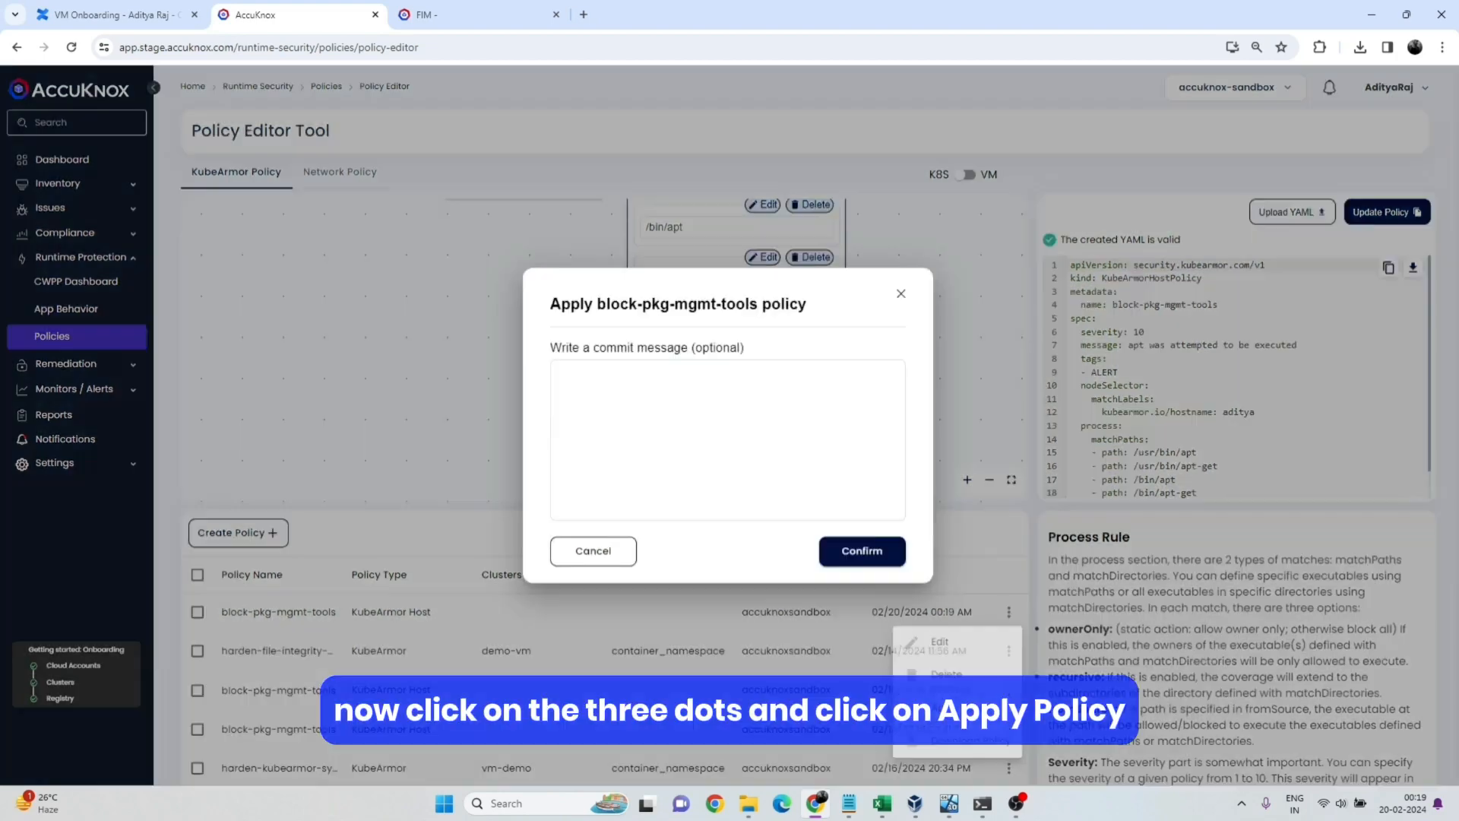
left_click(864, 560)
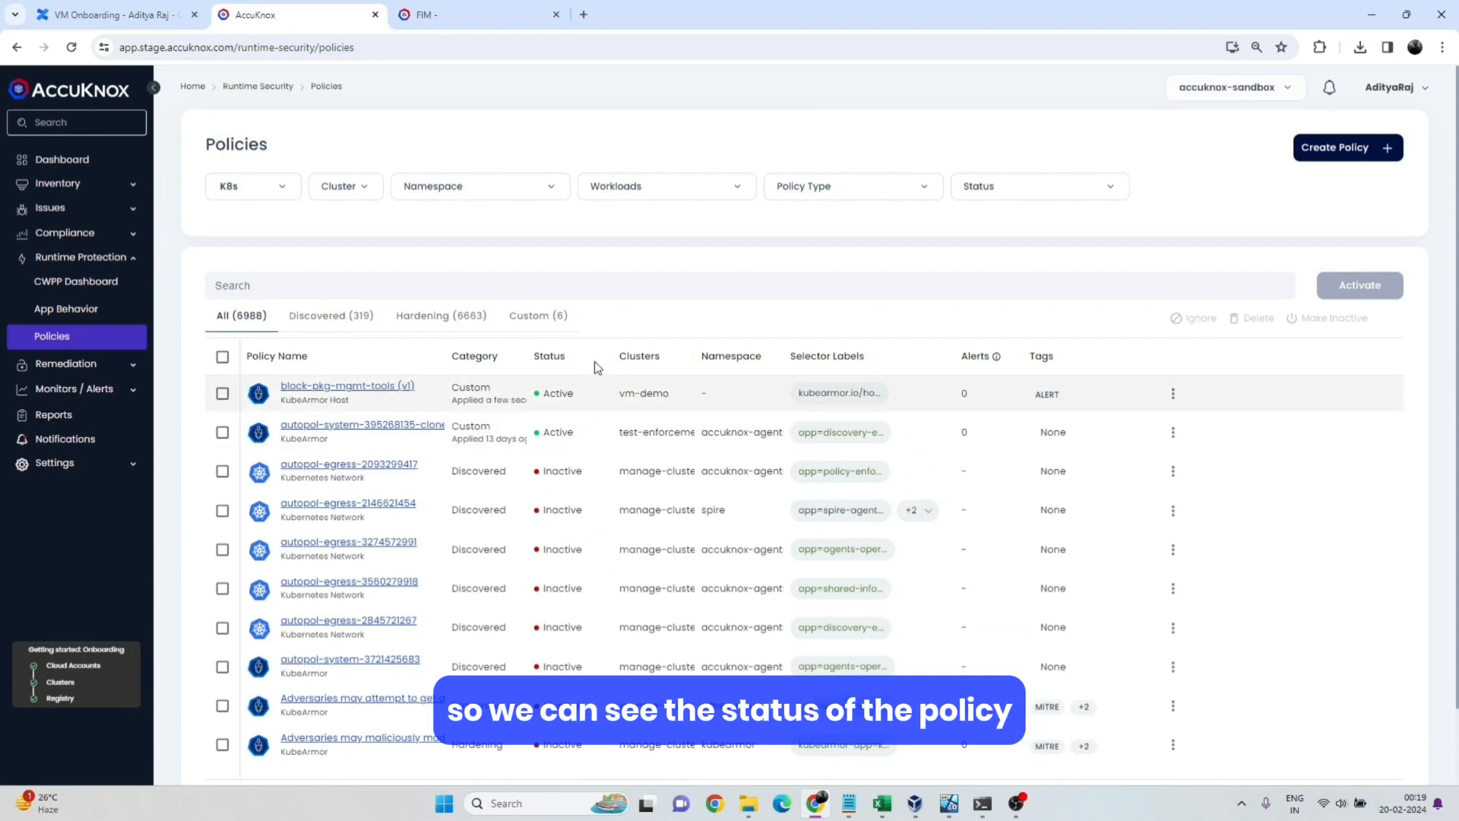
Switch to the control plane VM's terminal and run apt and apt-get to test the policy's enforcement.
left_click(983, 803)
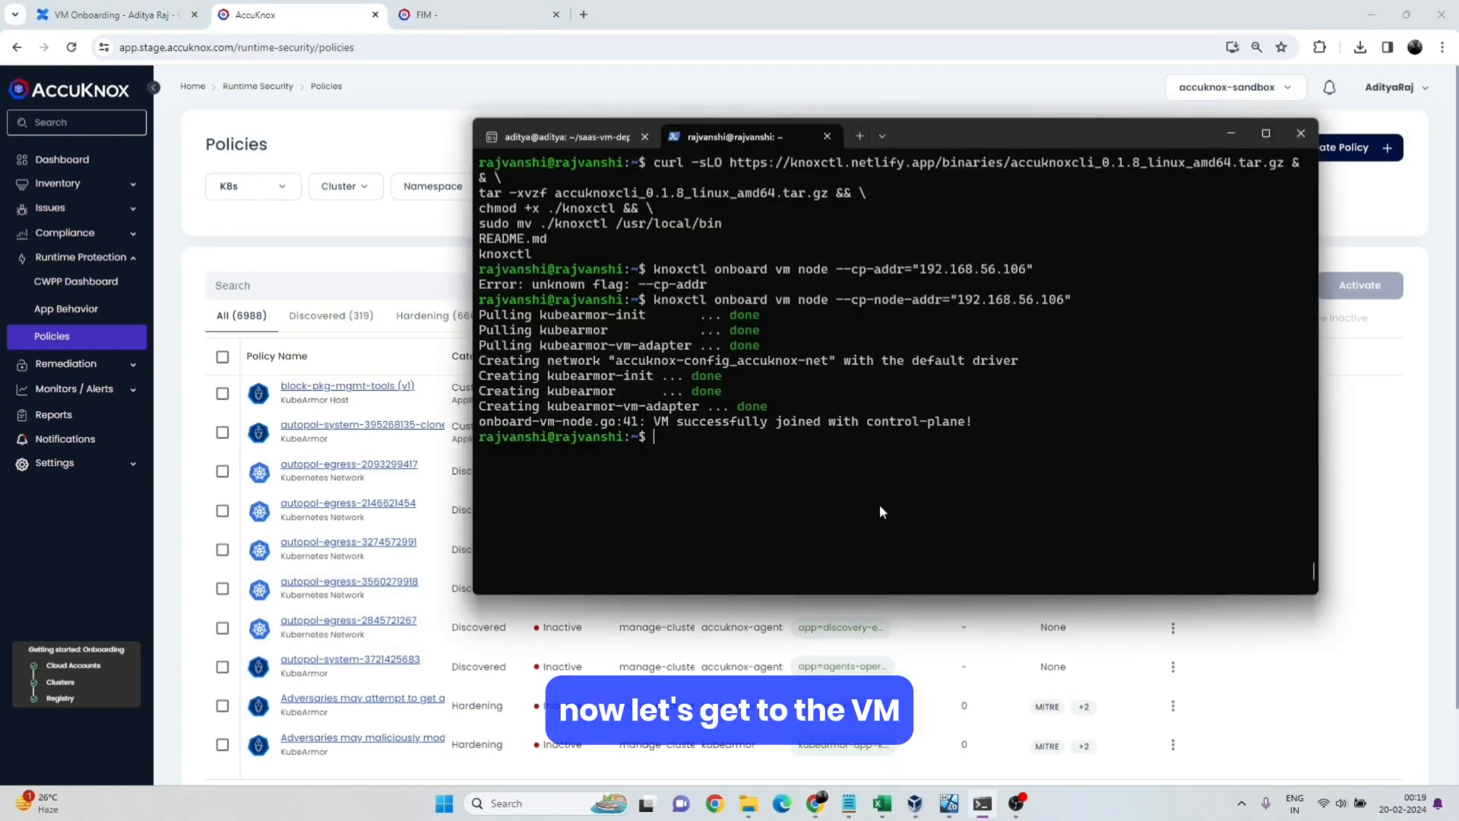
left_click(592, 138)
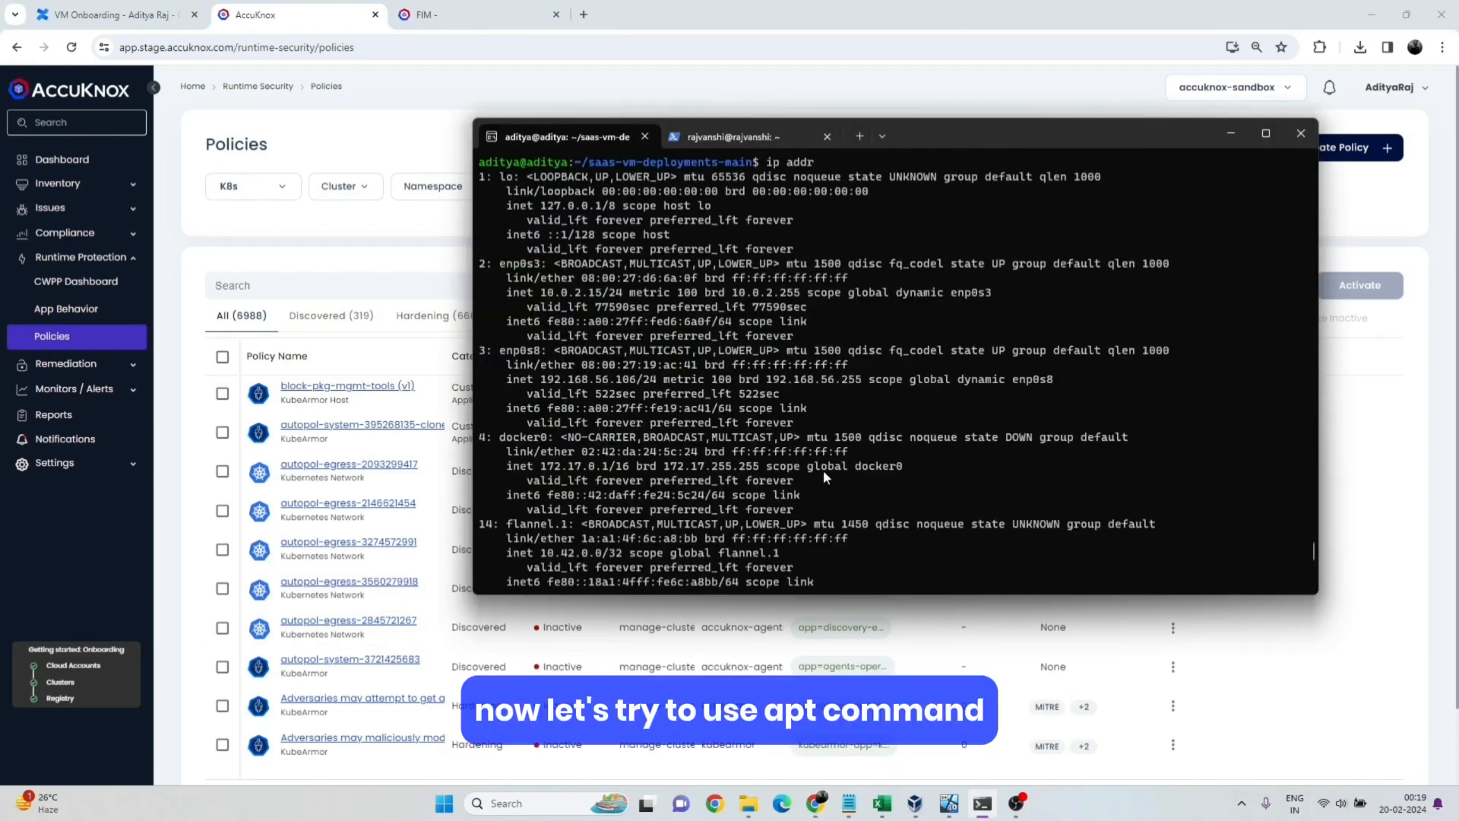
scroll(823, 470, "down", 20)
type("apt")
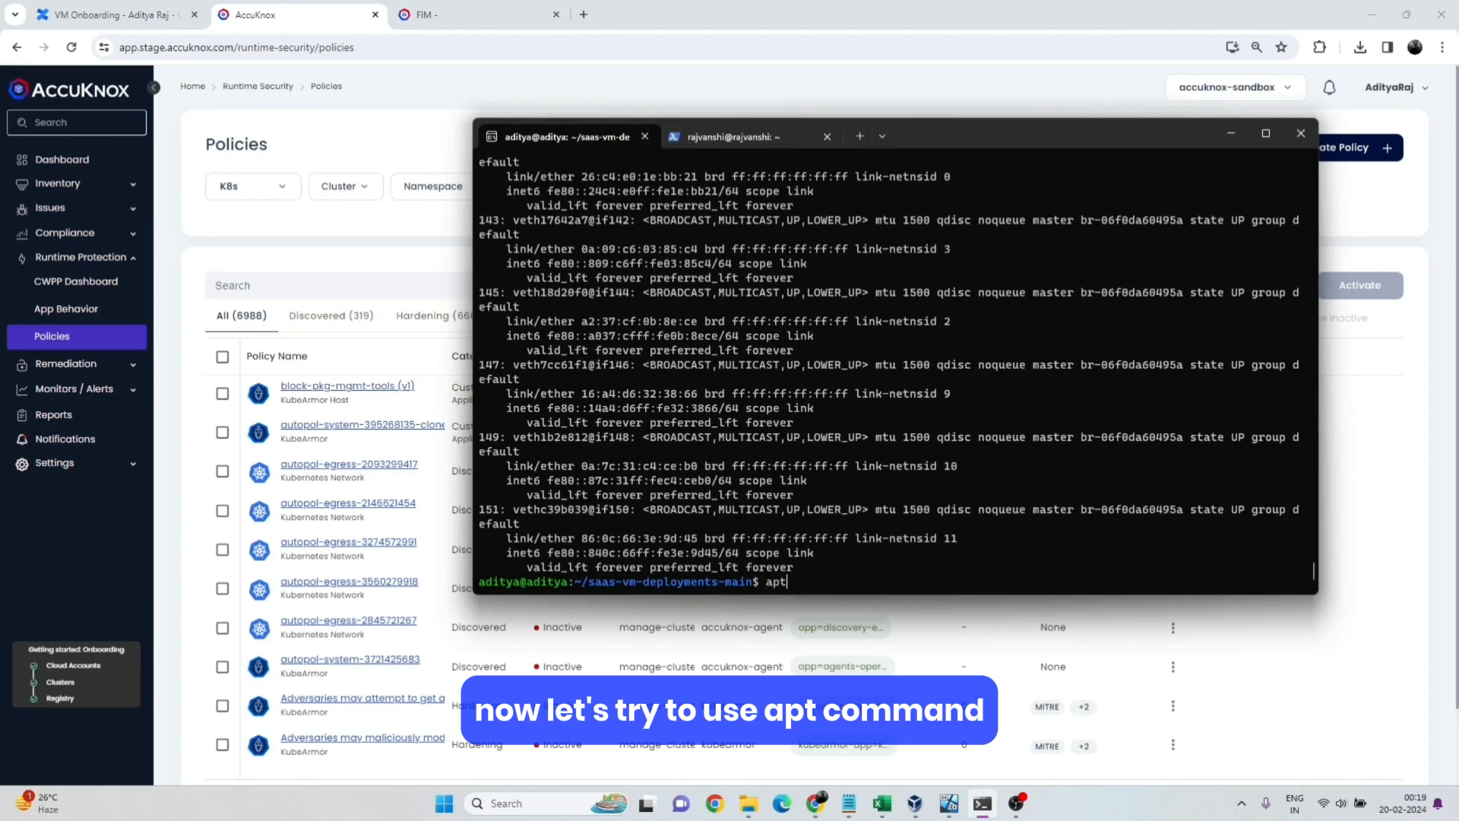
key("Return")
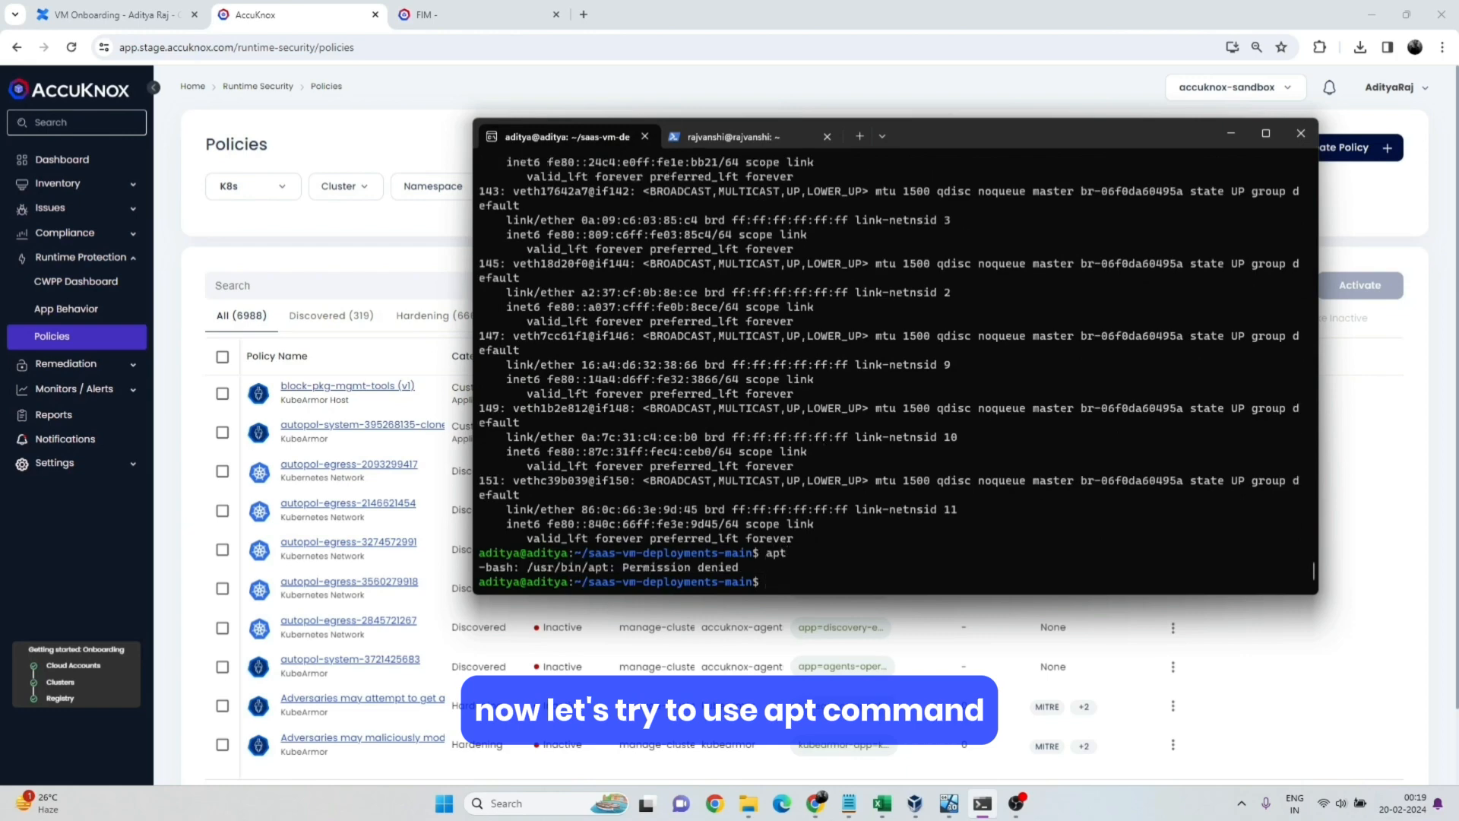
type("apt-ge")
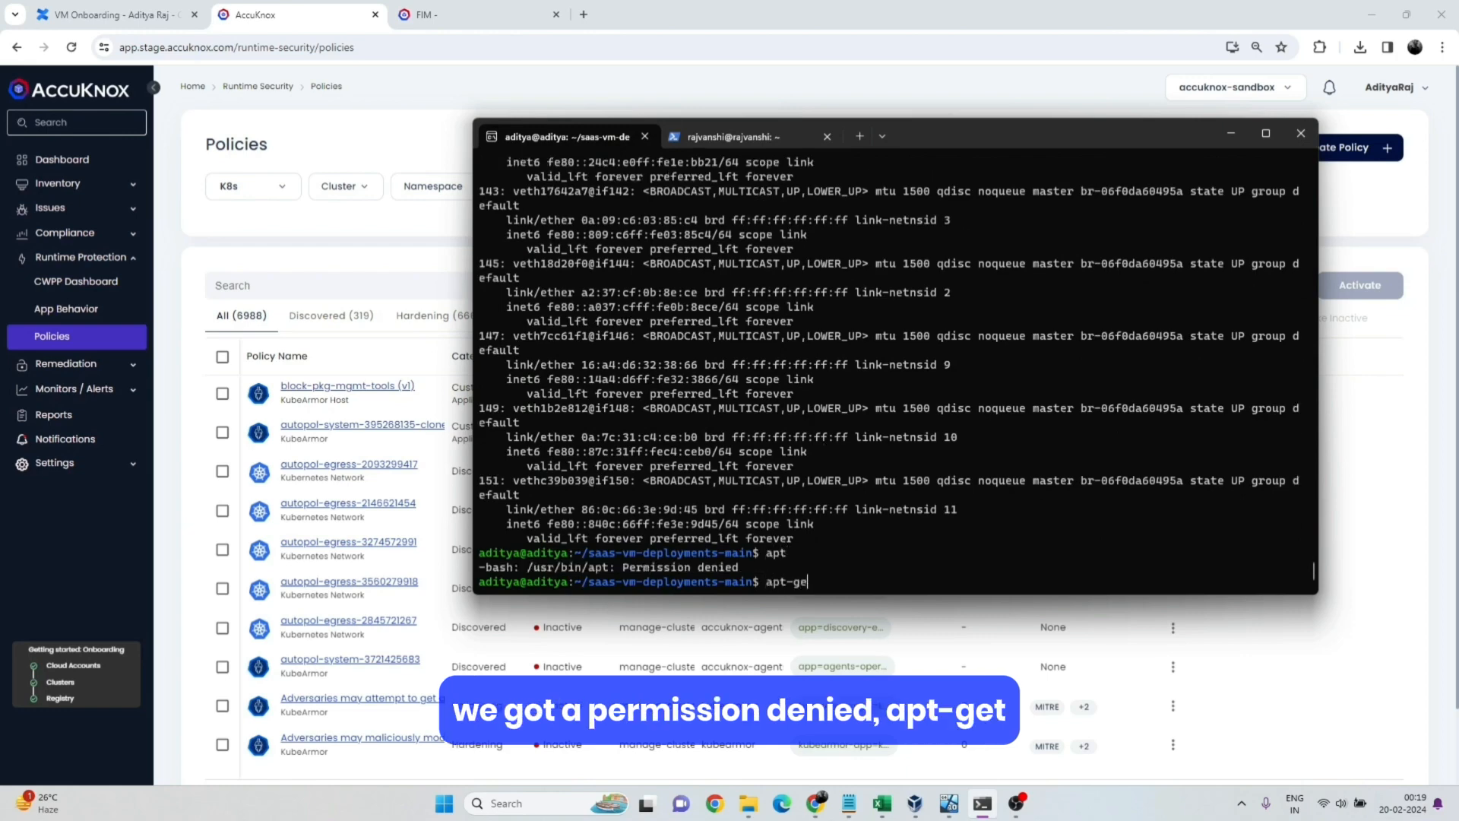
type("t")
key("Return")
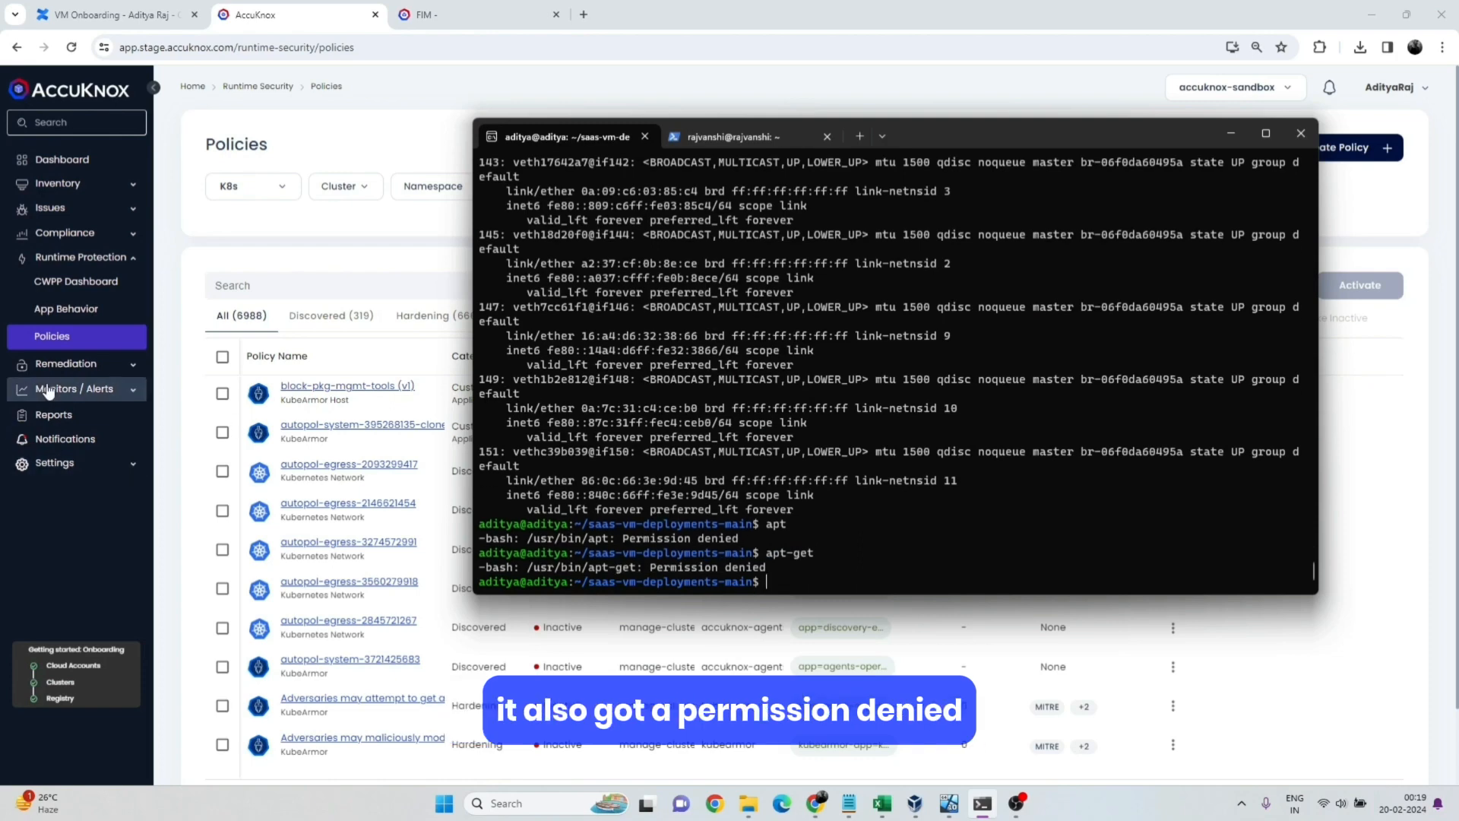
Open the alerts page under monitoring and turn off the aggregated view to list individual alerts.
left_click(76, 388)
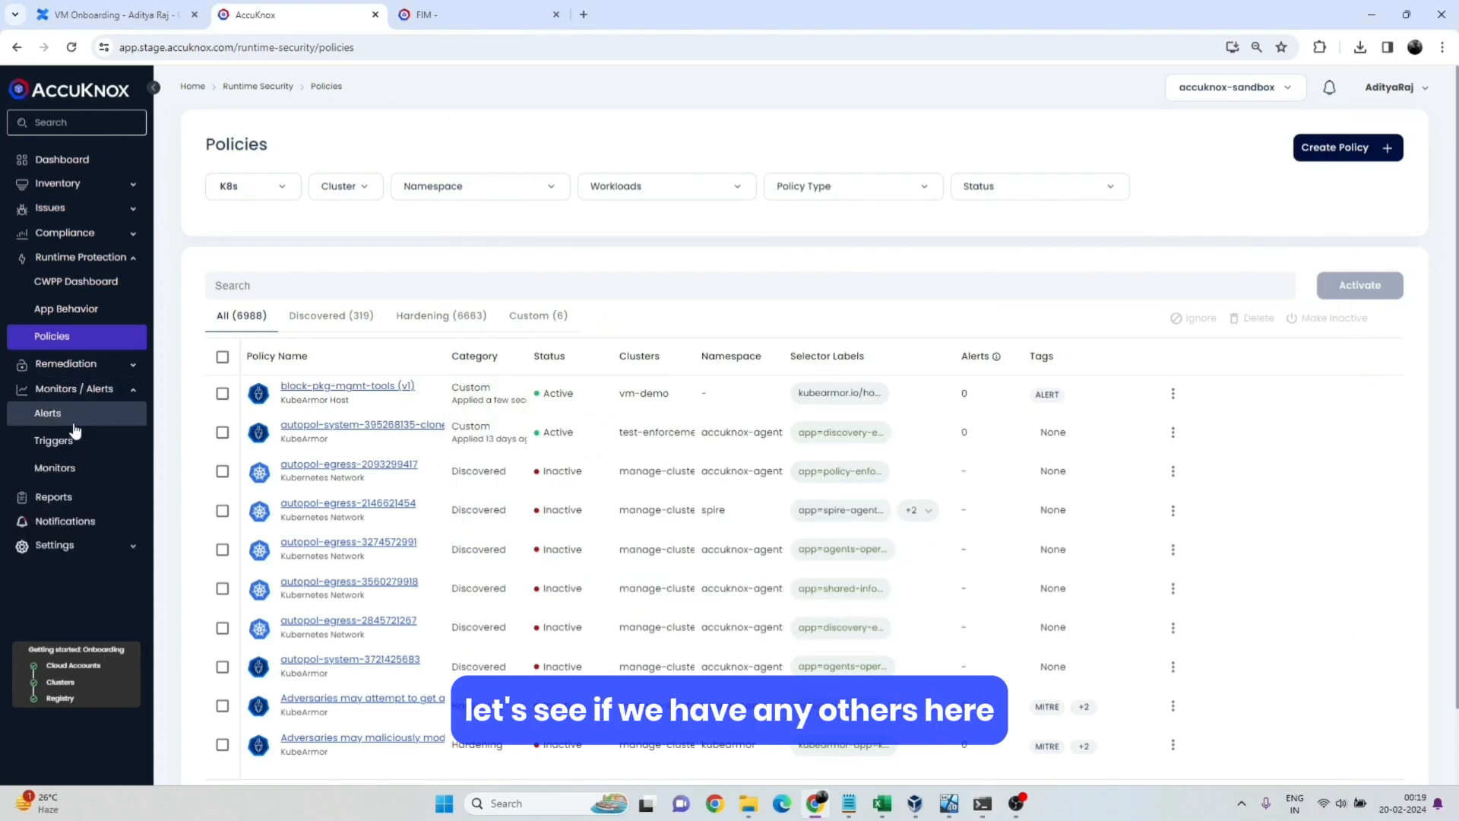
left_click(74, 419)
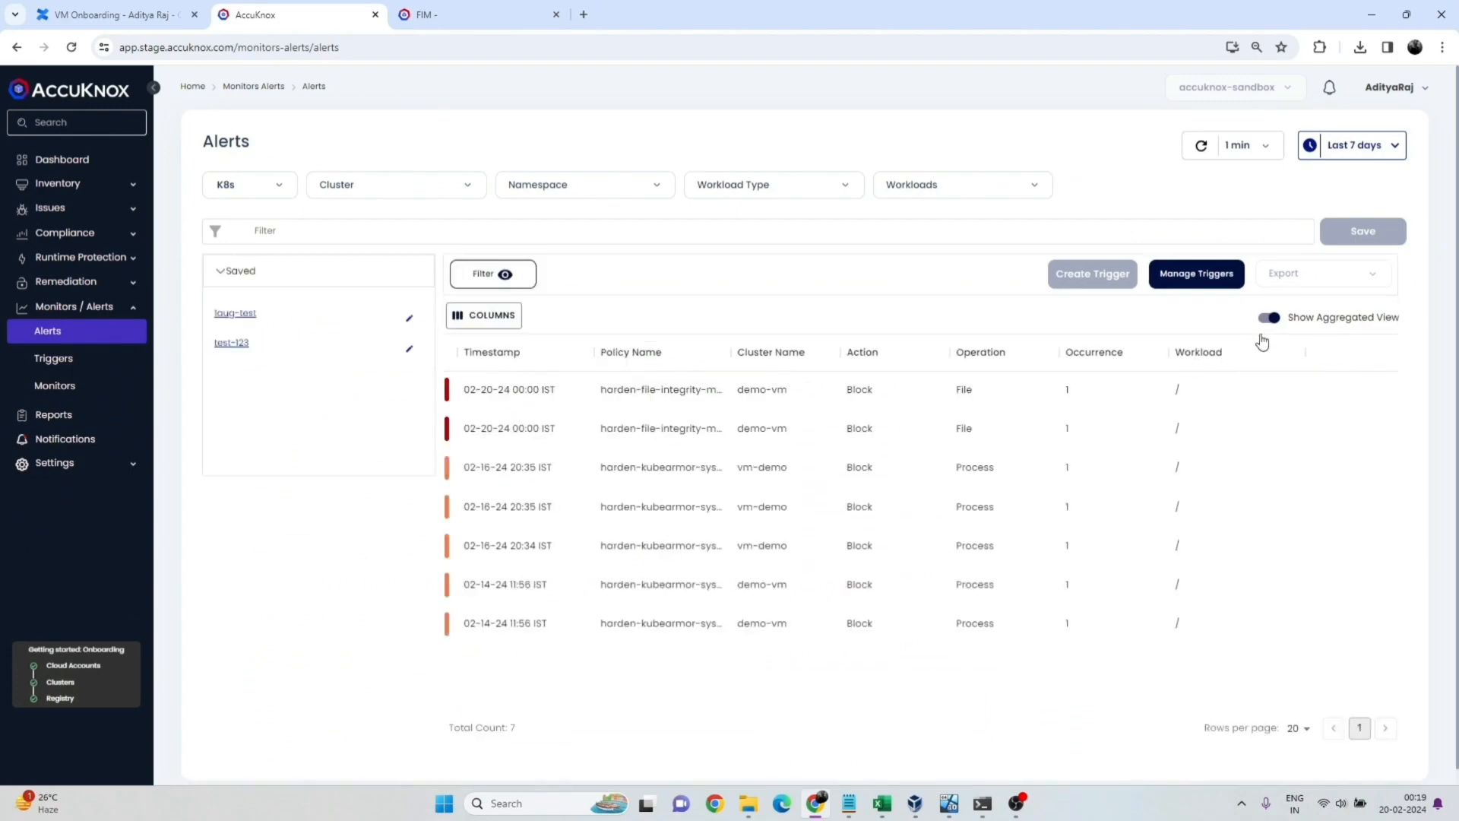
left_click(1265, 319)
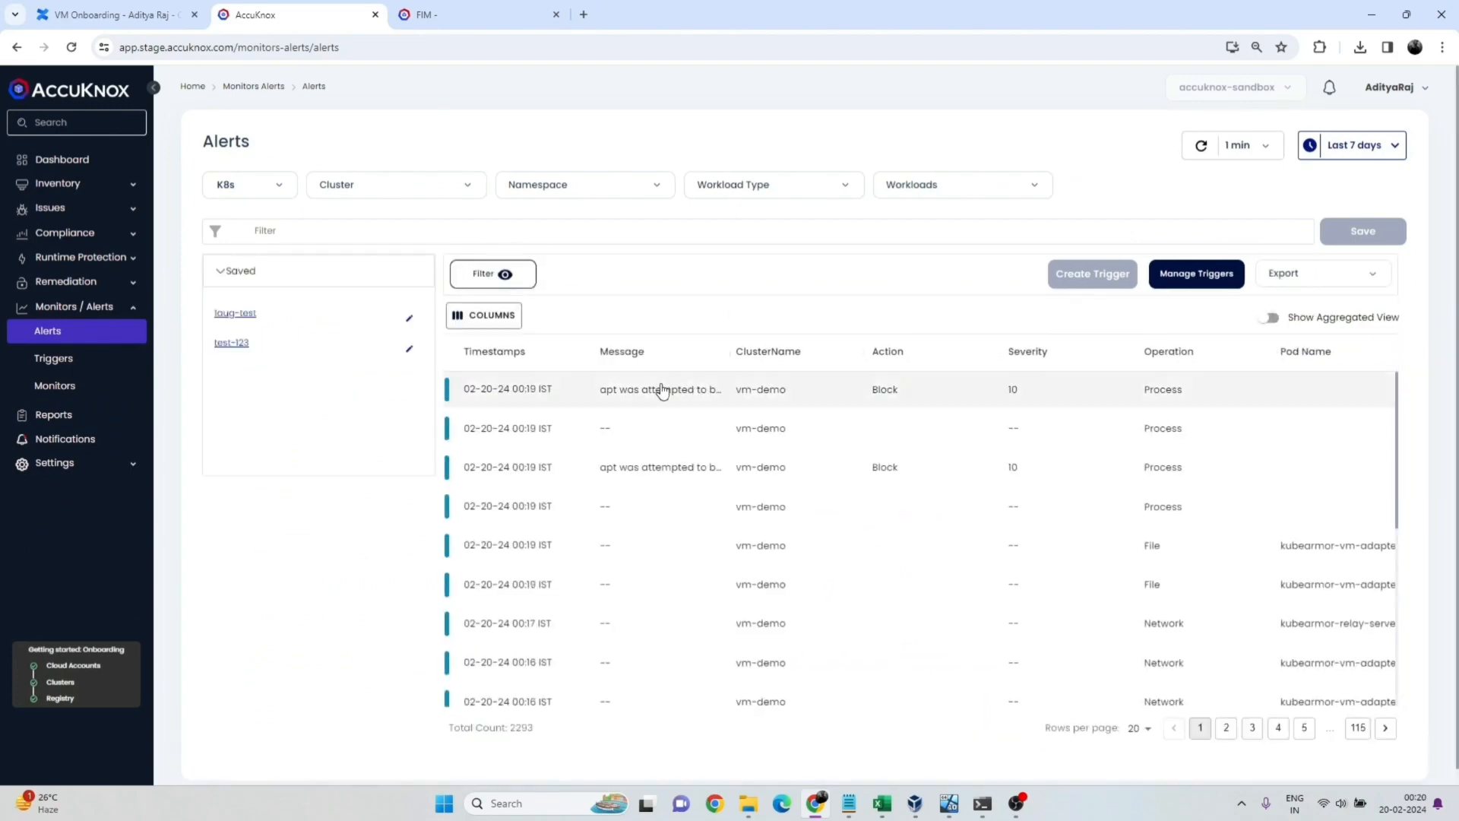
Examine the details and raw logs of the blocked apt and apt-get execution alerts on vm-demo.
left_click(656, 471)
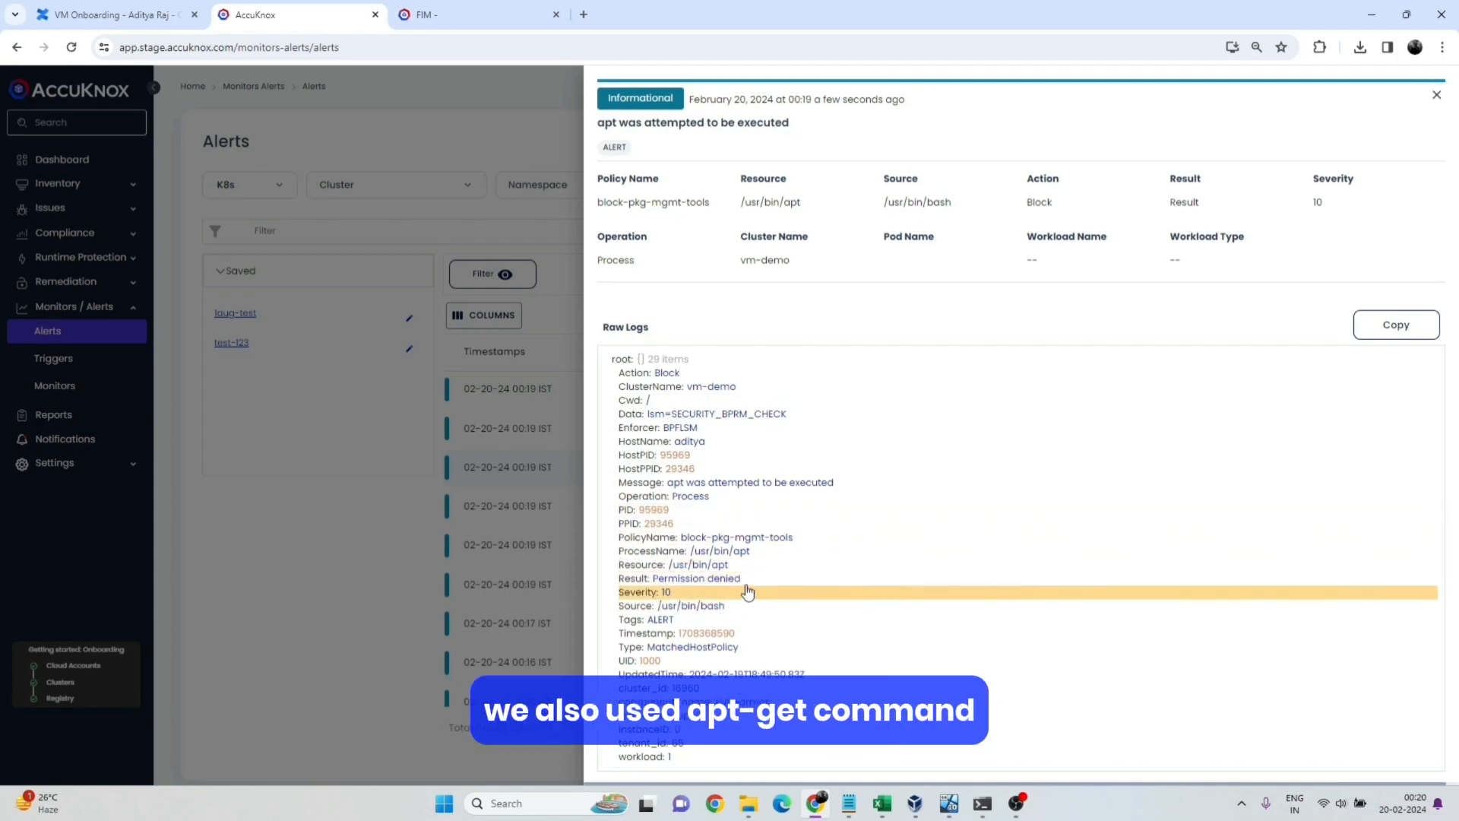
left_click(259, 646)
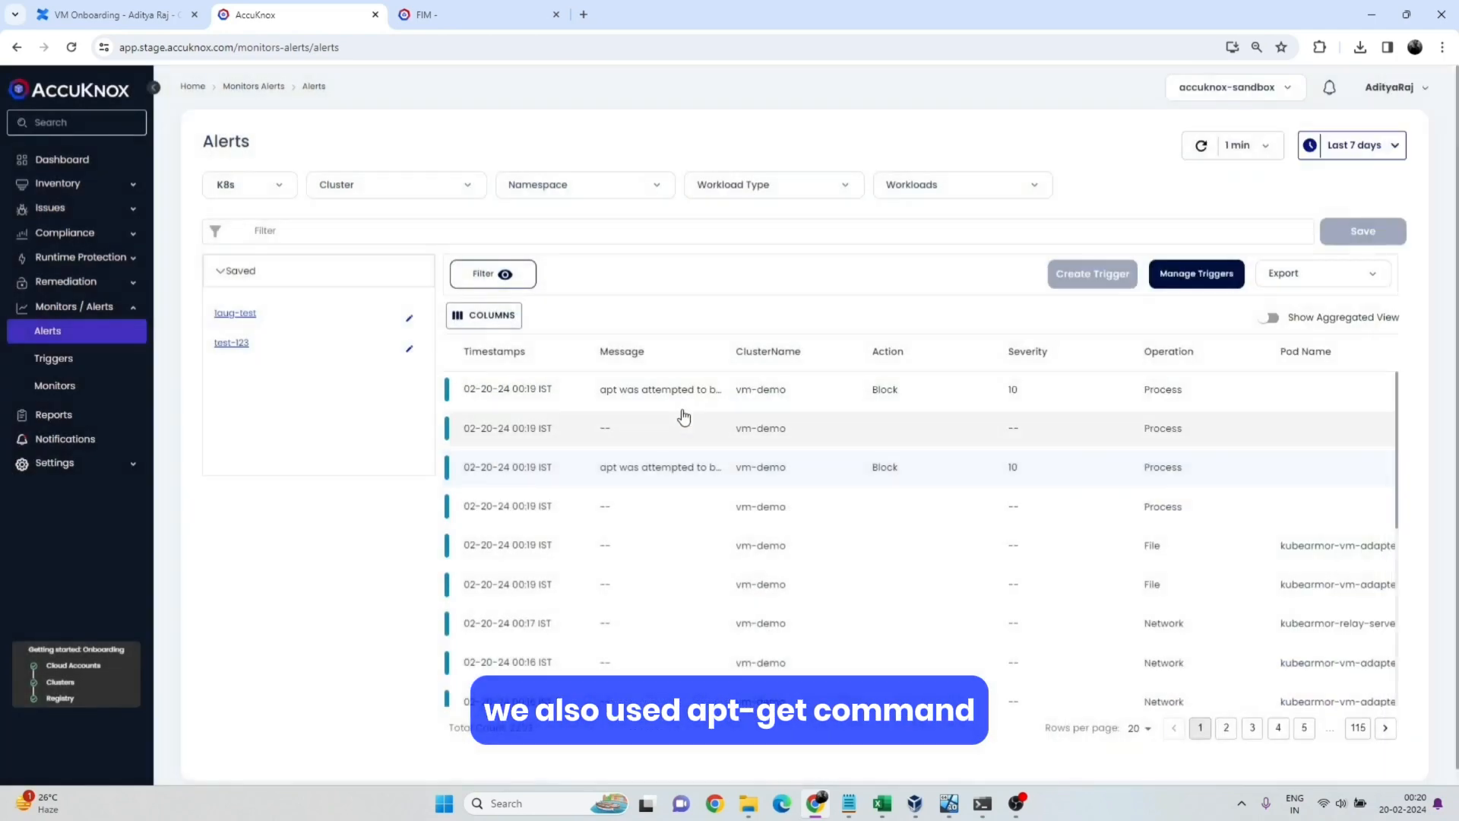
left_click(724, 391)
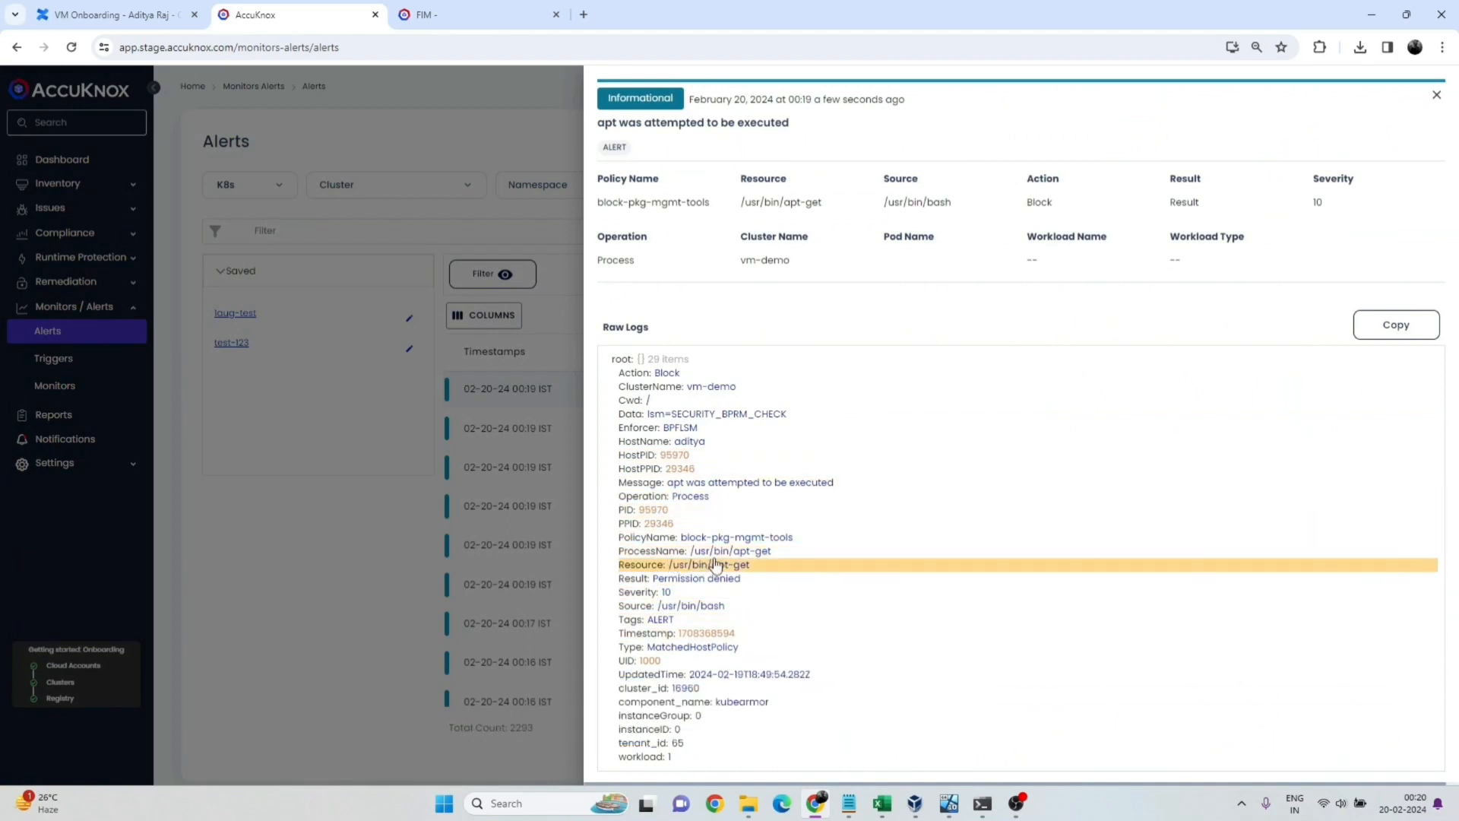
left_click(374, 549)
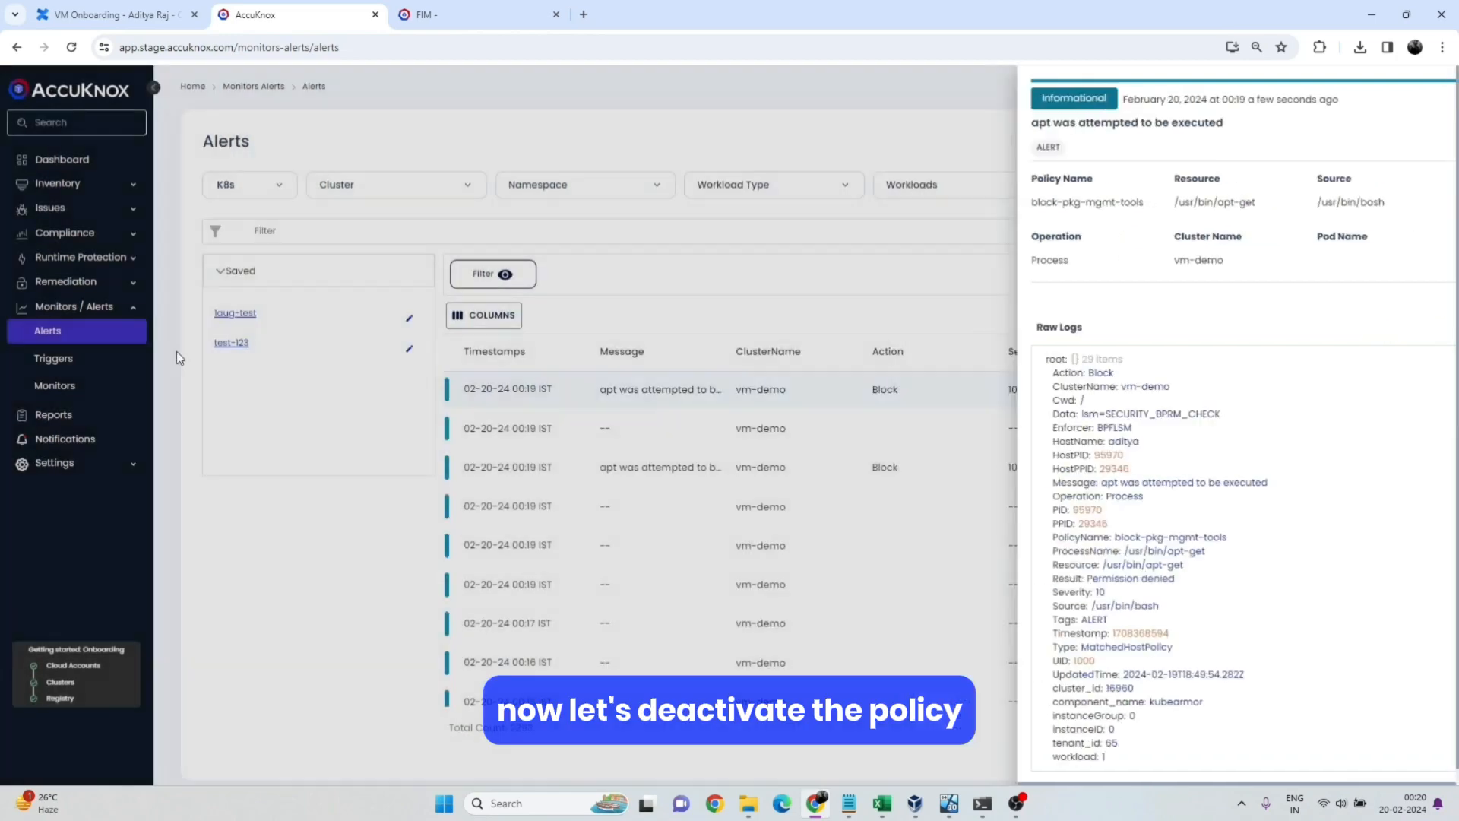
Return to the runtime protection policies and make the block-pkg-mgmt-tools policy inactive.
left_click(105, 261)
left_click(51, 336)
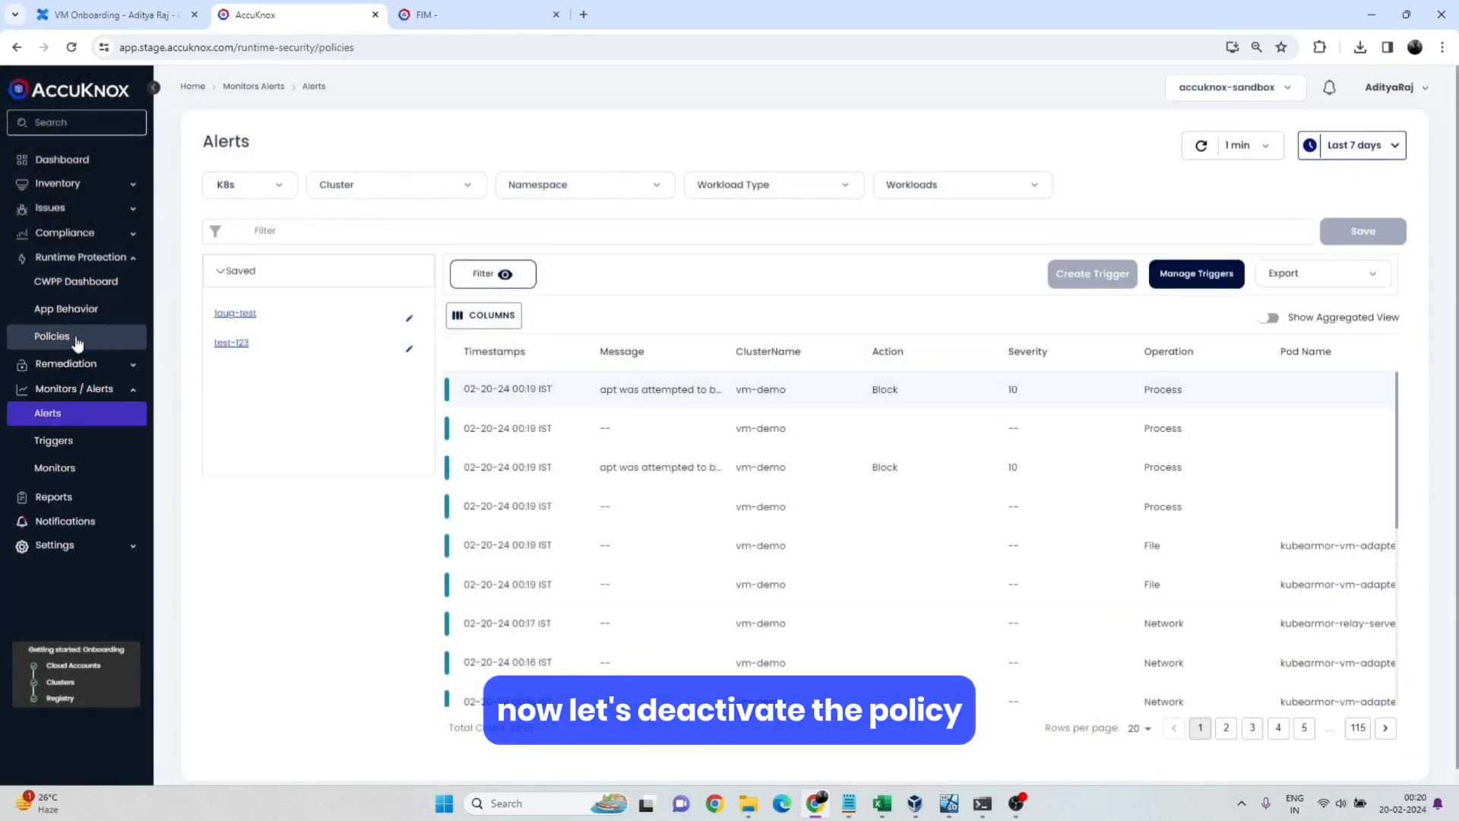
left_click(222, 393)
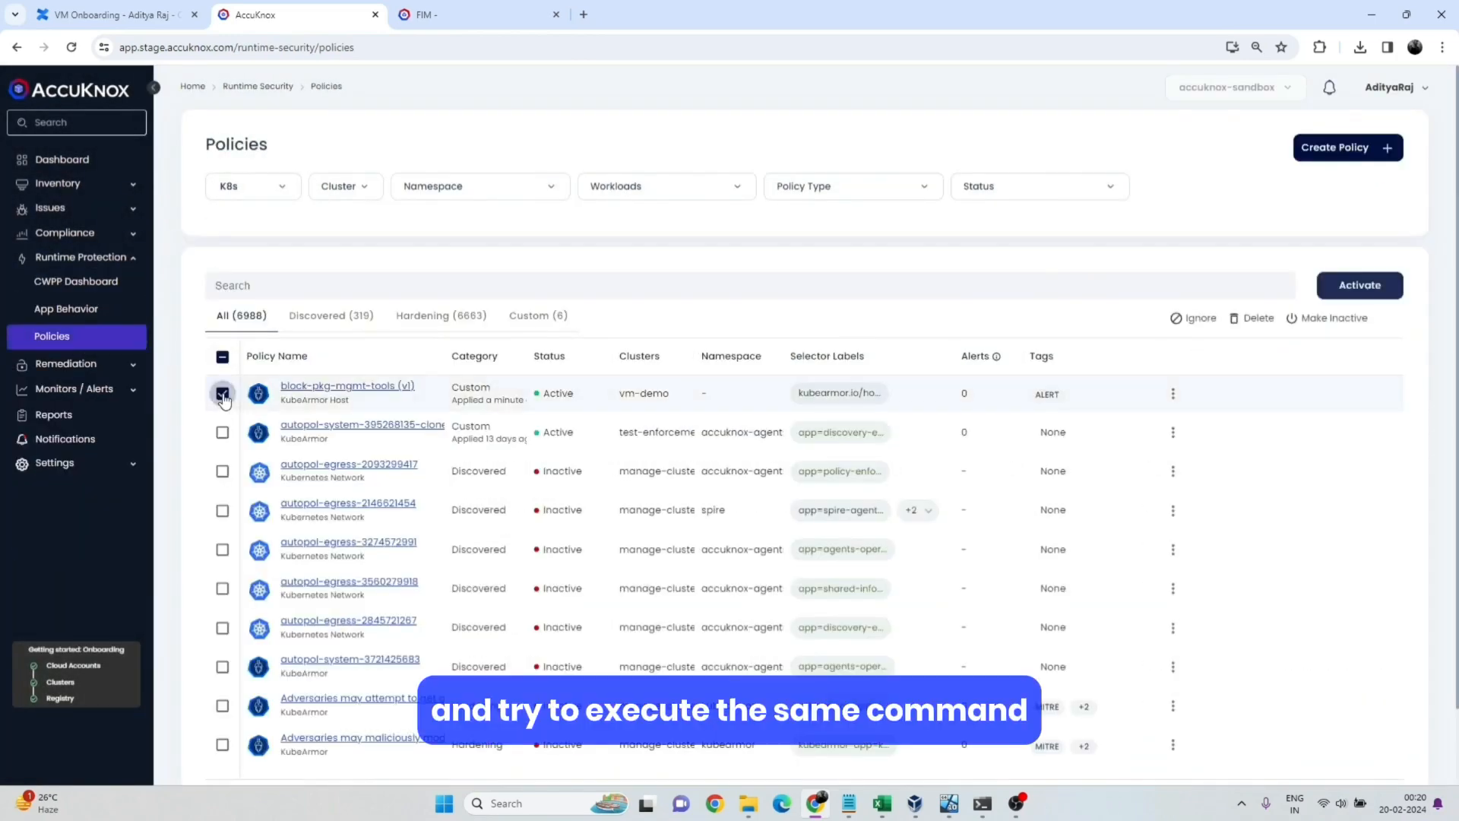
left_click(1307, 319)
left_click(905, 459)
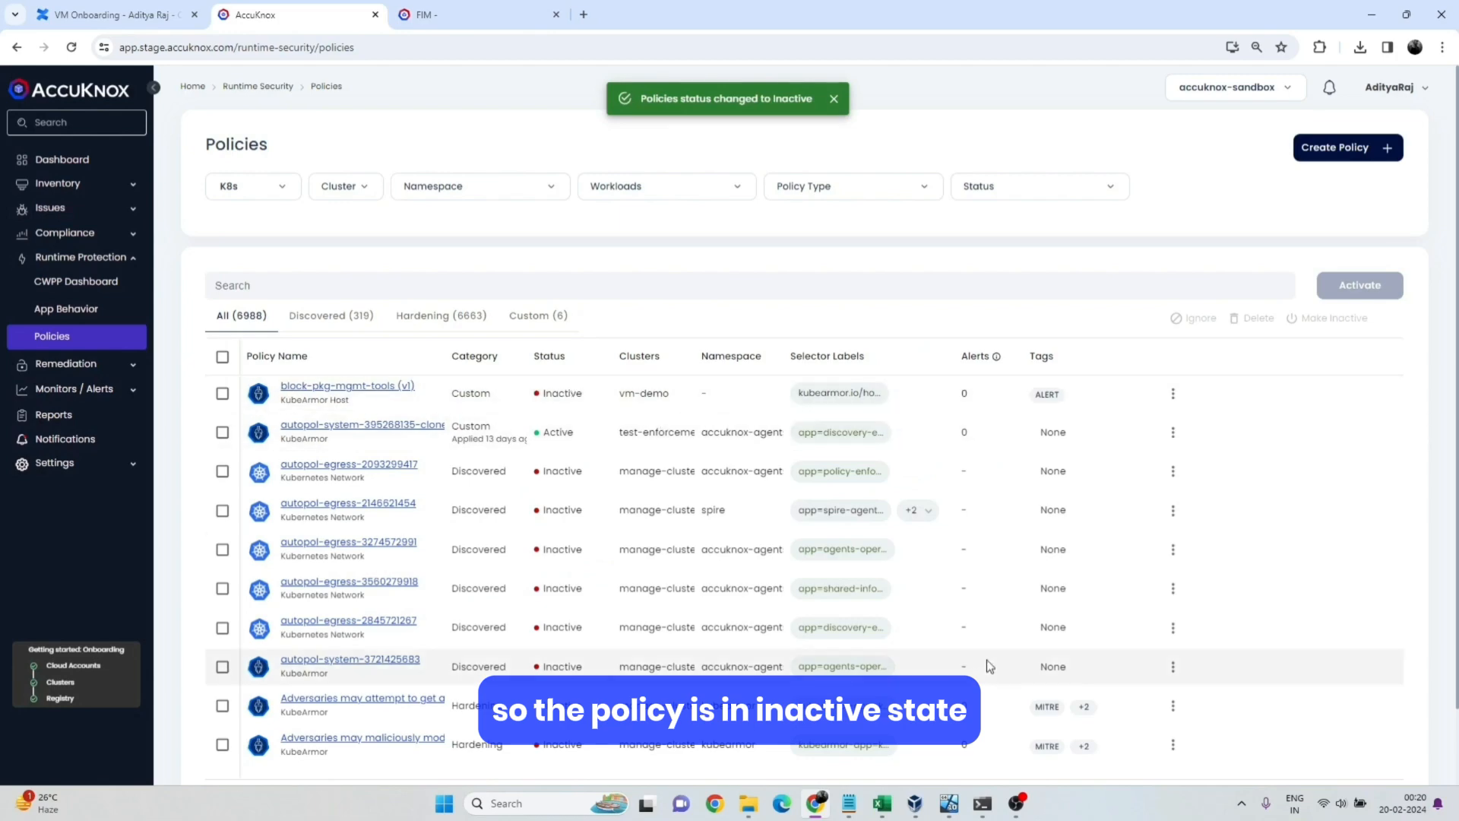
Switch to the control plane VM's terminal and rerun apt-get and apt with the policy deactivated.
left_click(985, 807)
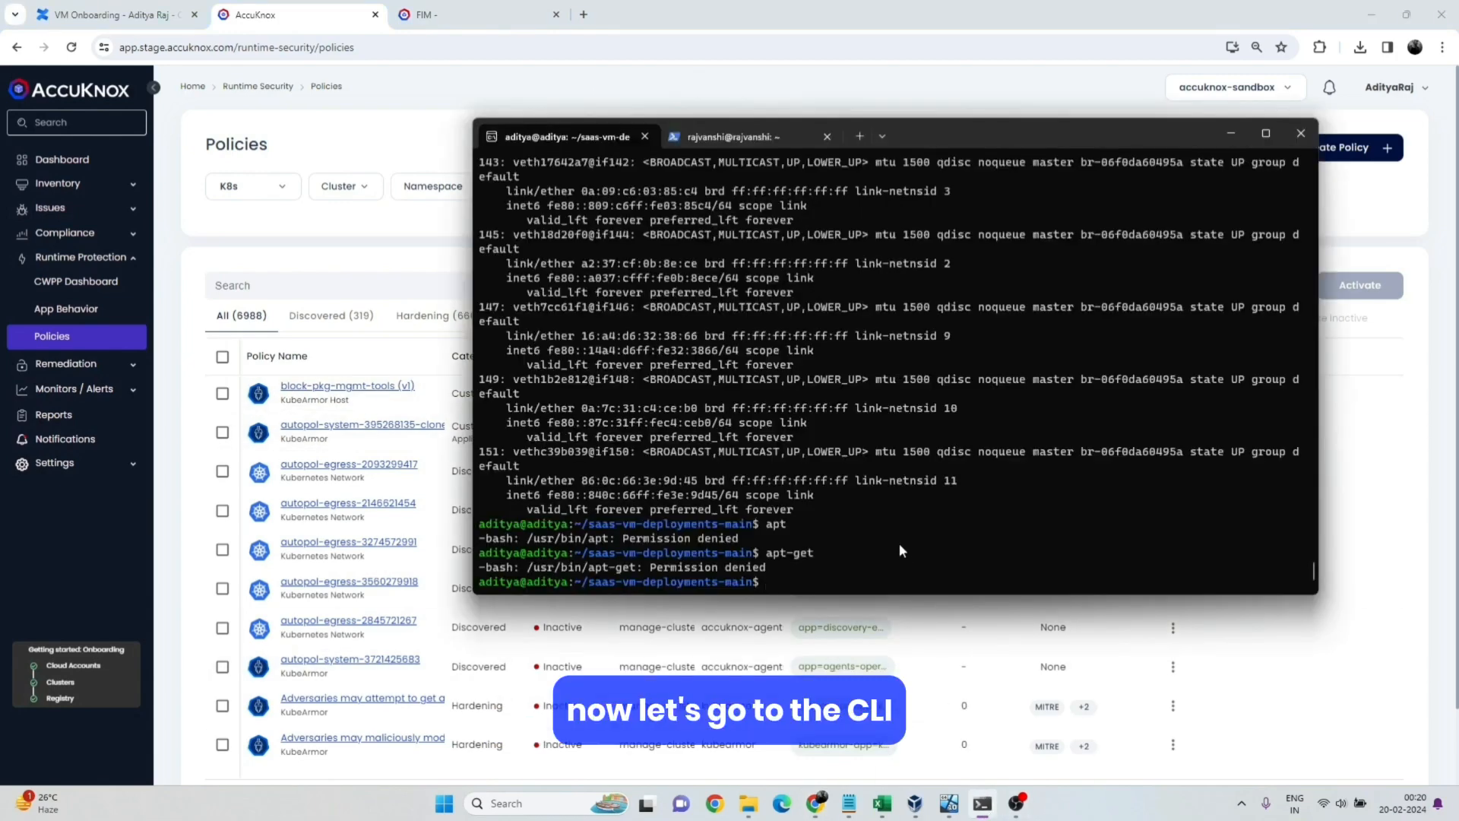
key("Up")
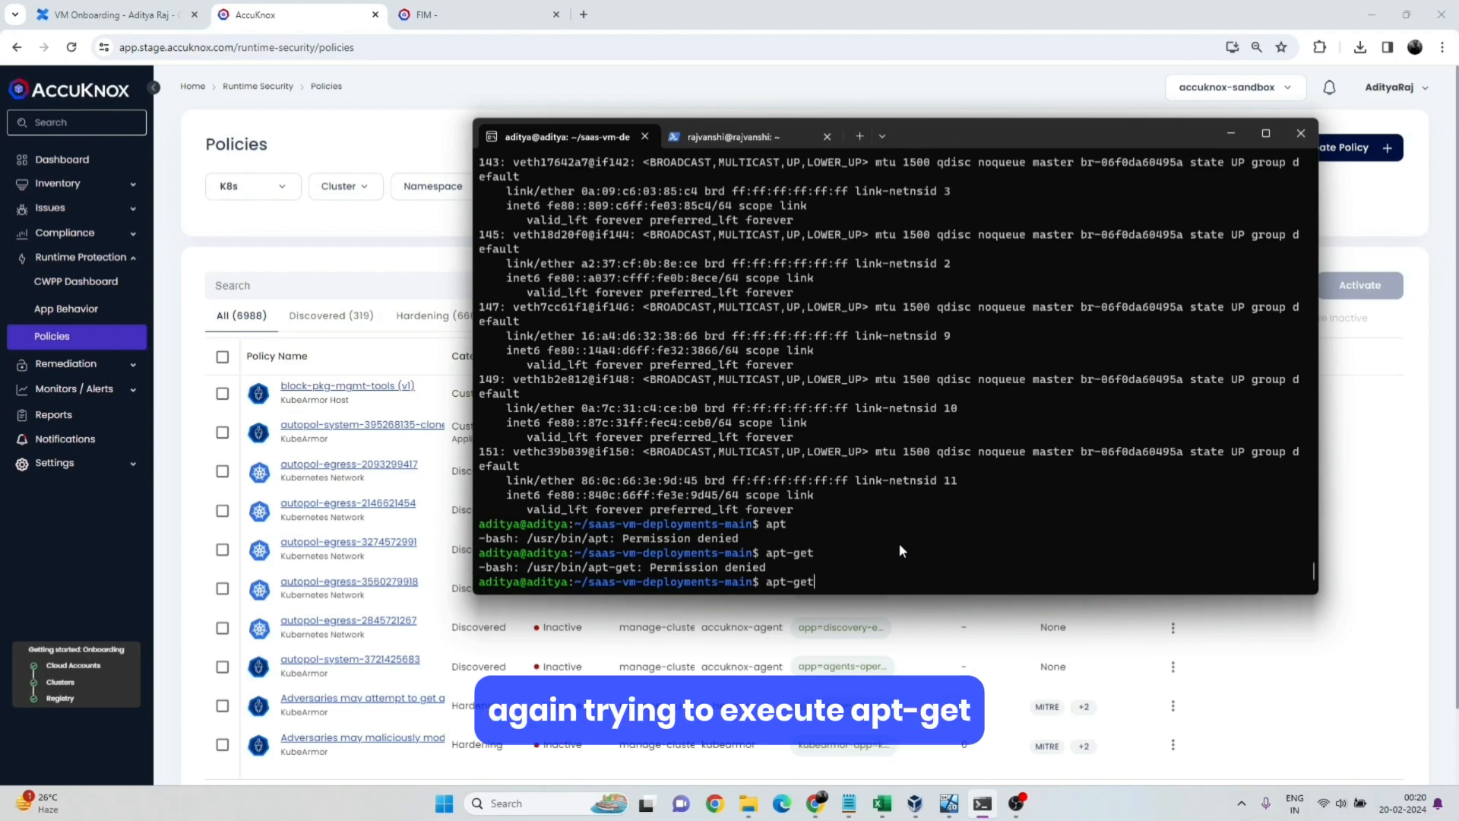
key("Return")
type("ap")
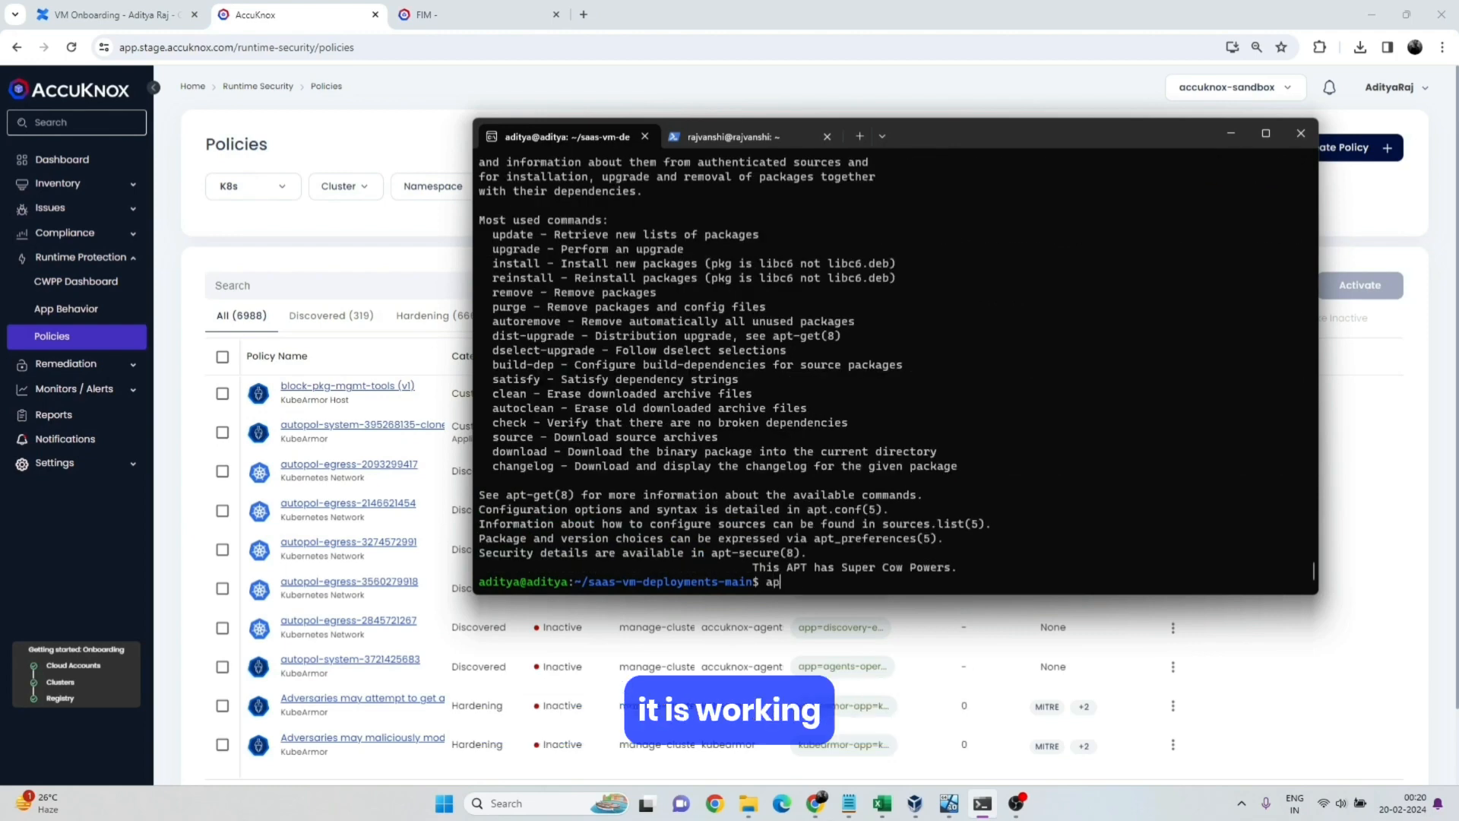
type("t")
key("Return")
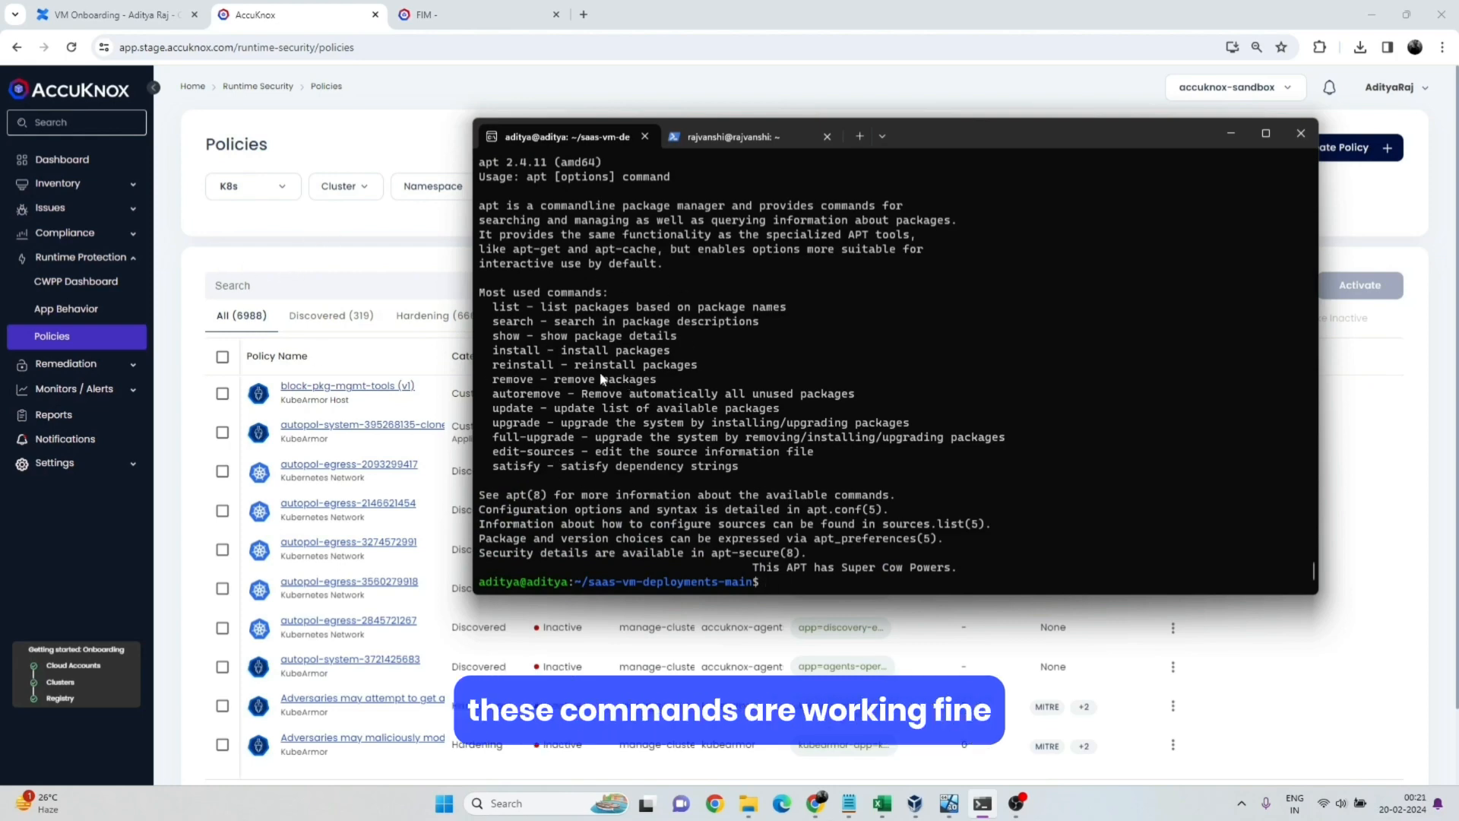
Find the container policy enforcement section in the VM Onboarding Confluence page and copy its docker run command for the ubuntu container.
left_click(196, 418)
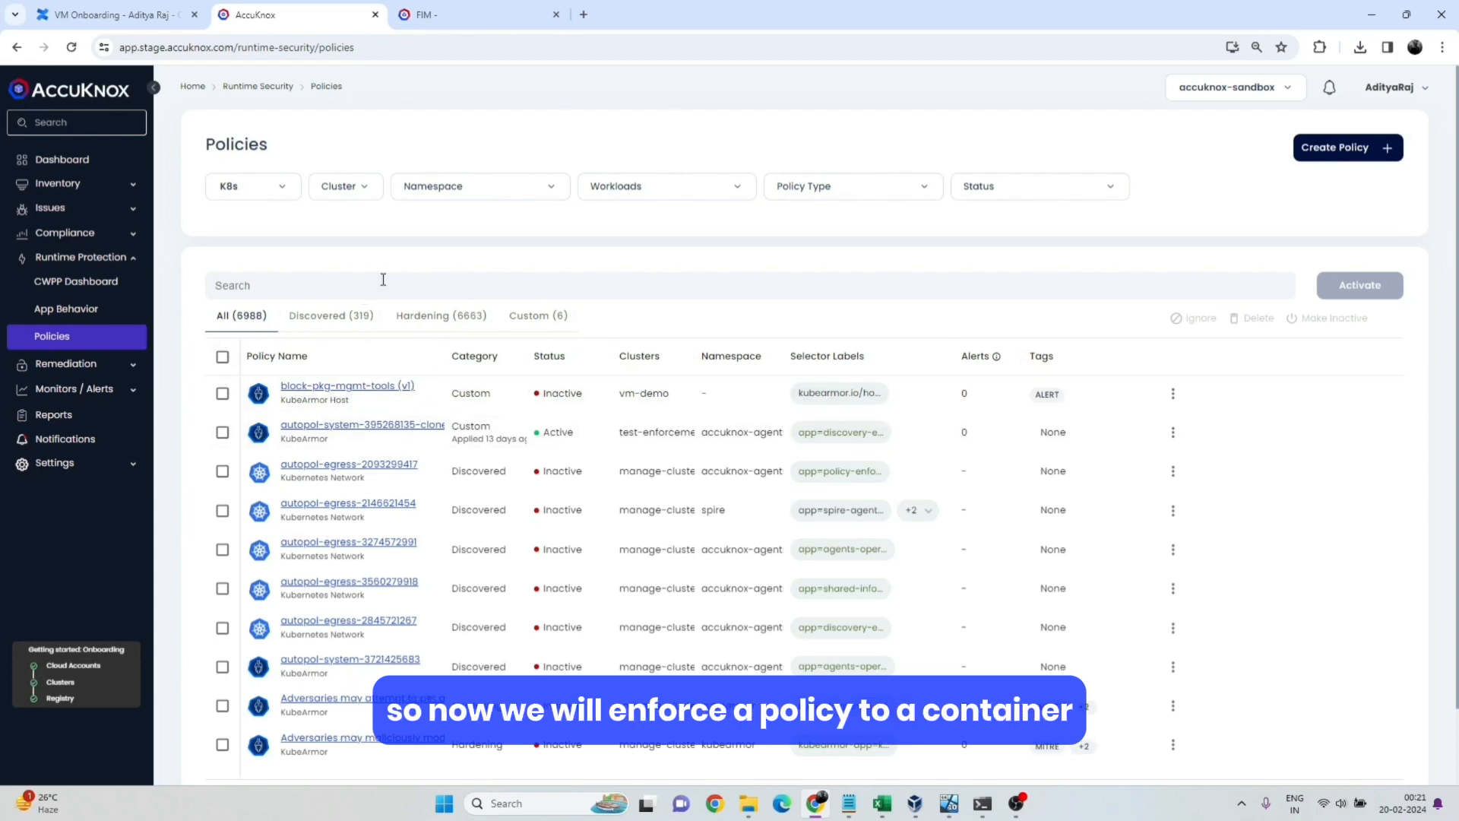
left_click(106, 15)
scroll(475, 479, "down", 20)
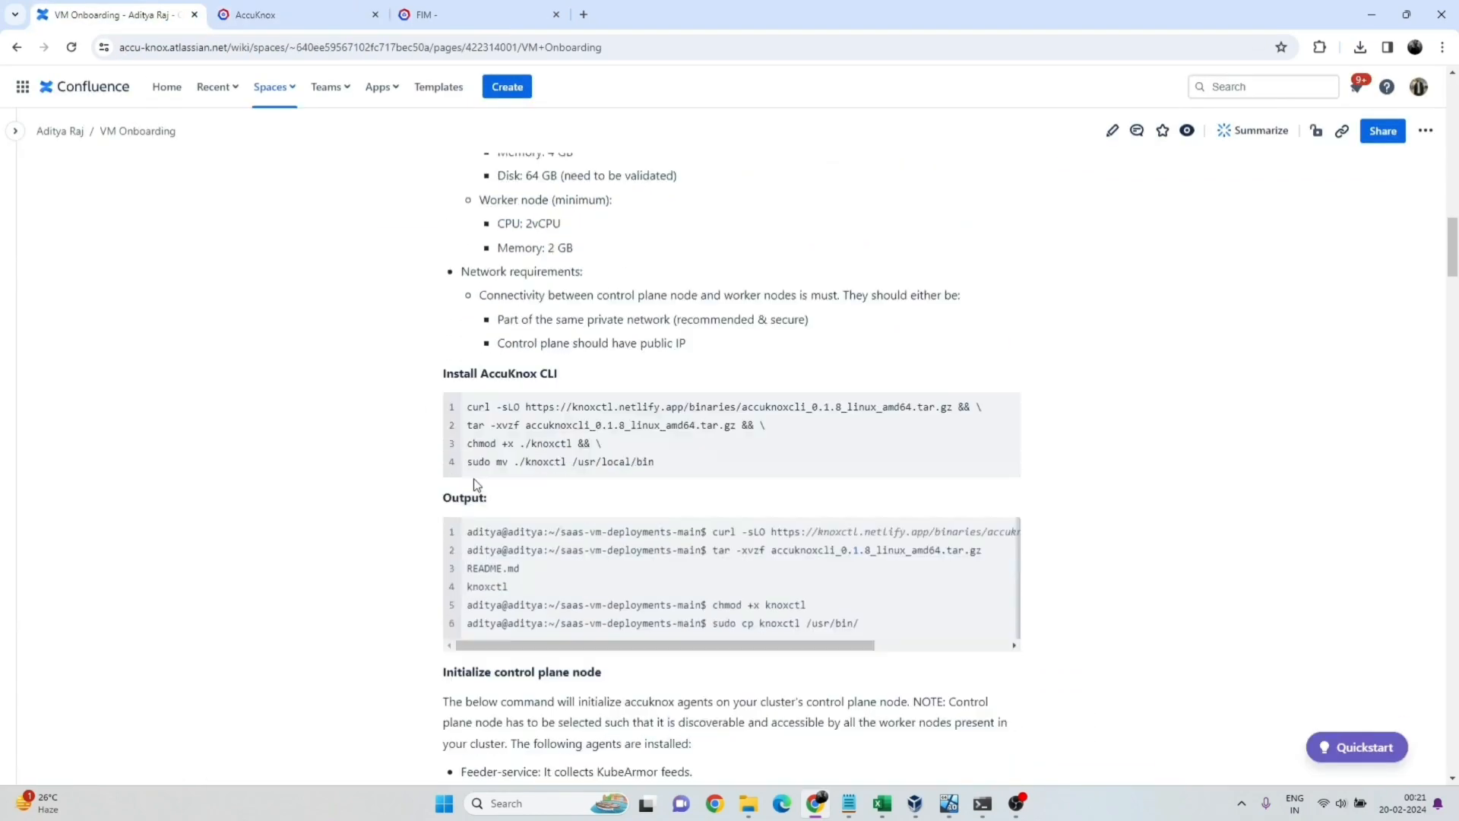
scroll(477, 487, "down", 15)
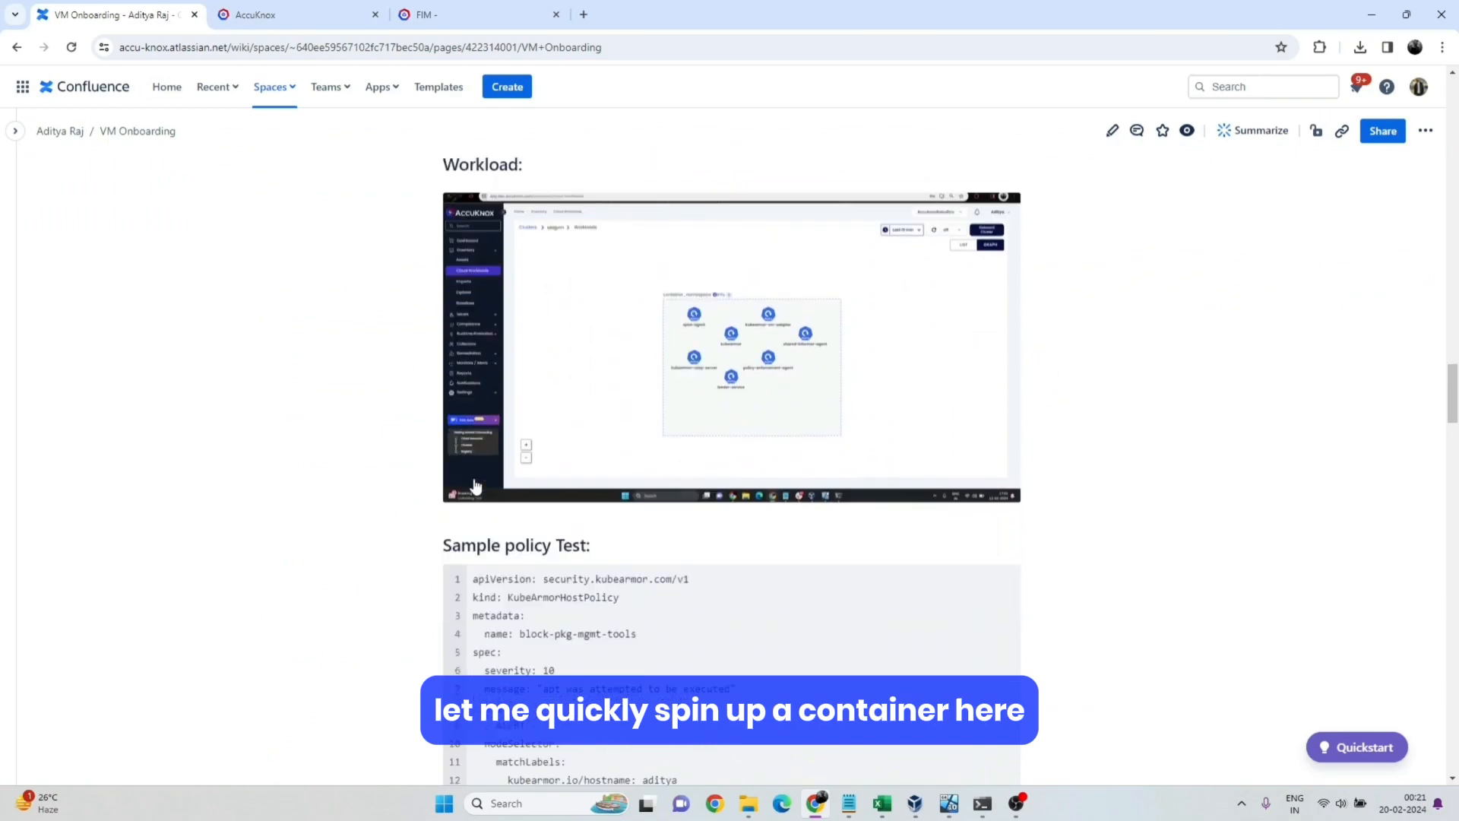
scroll(474, 484, "down", 10)
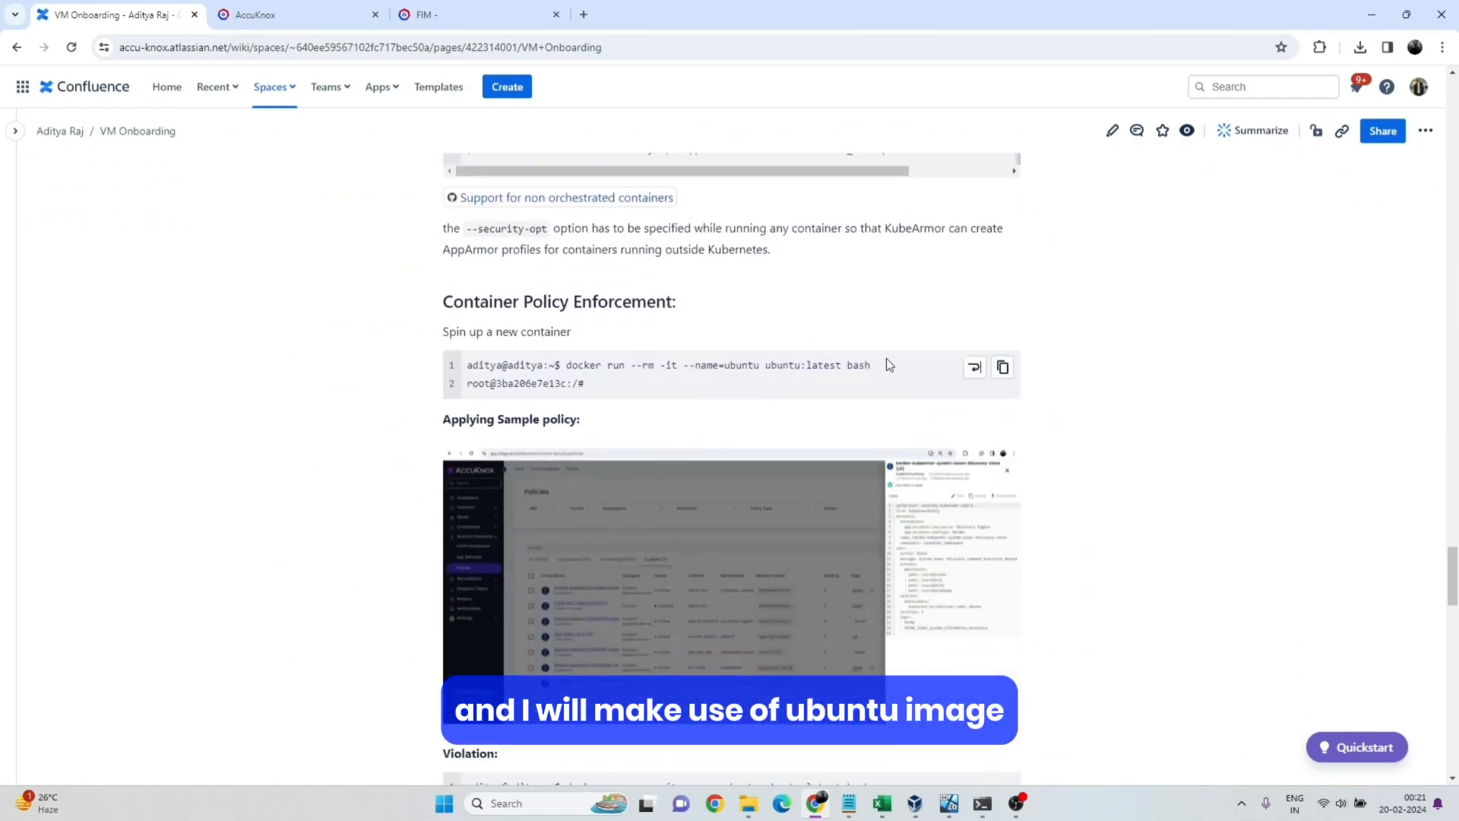
left_click_drag(886, 358, 567, 360)
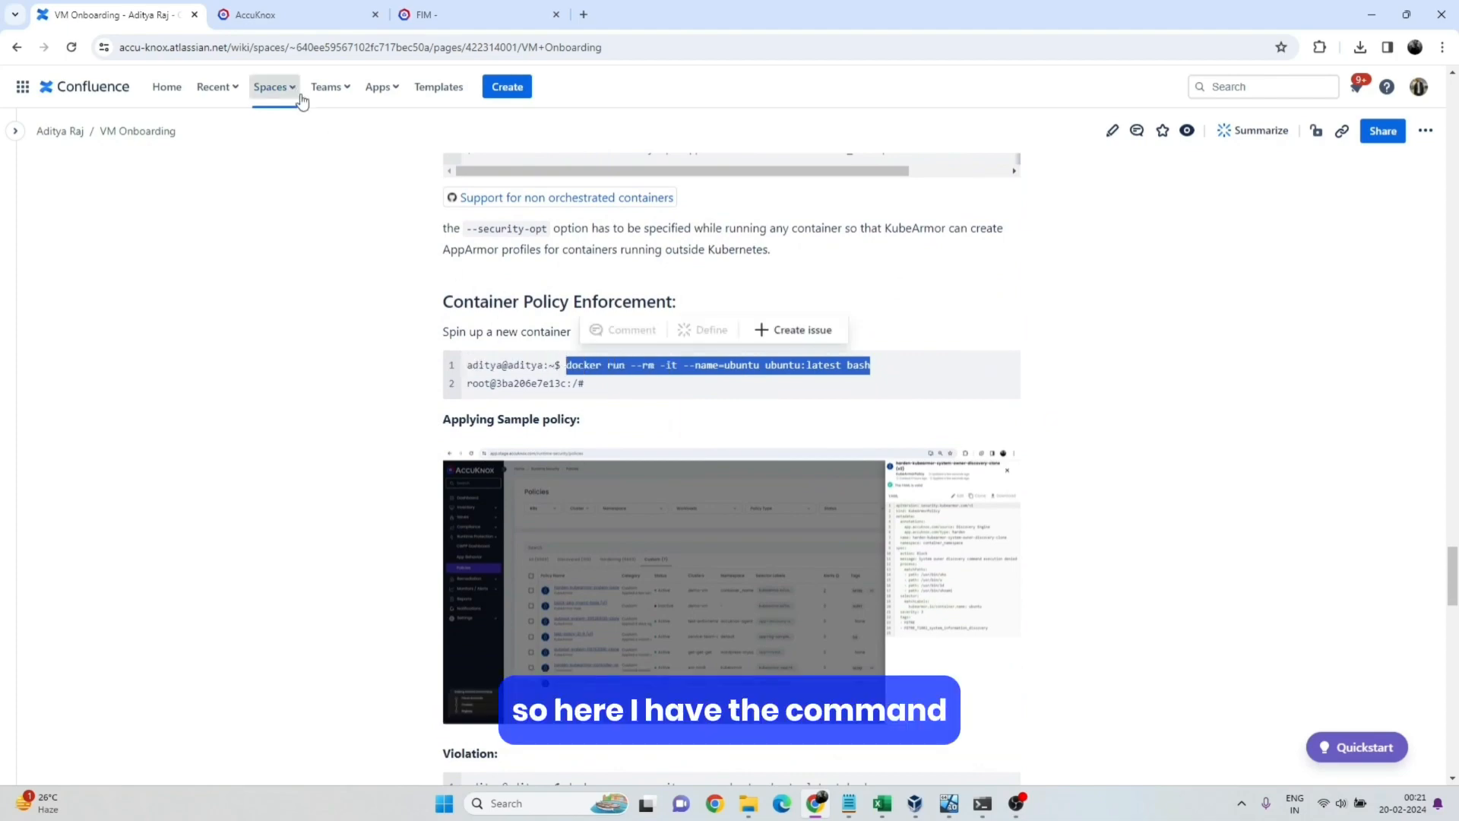
Start the container in the VM's terminal with "docker run --rm -it --name=ubuntu ubuntu:latest bash".
left_click(296, 16)
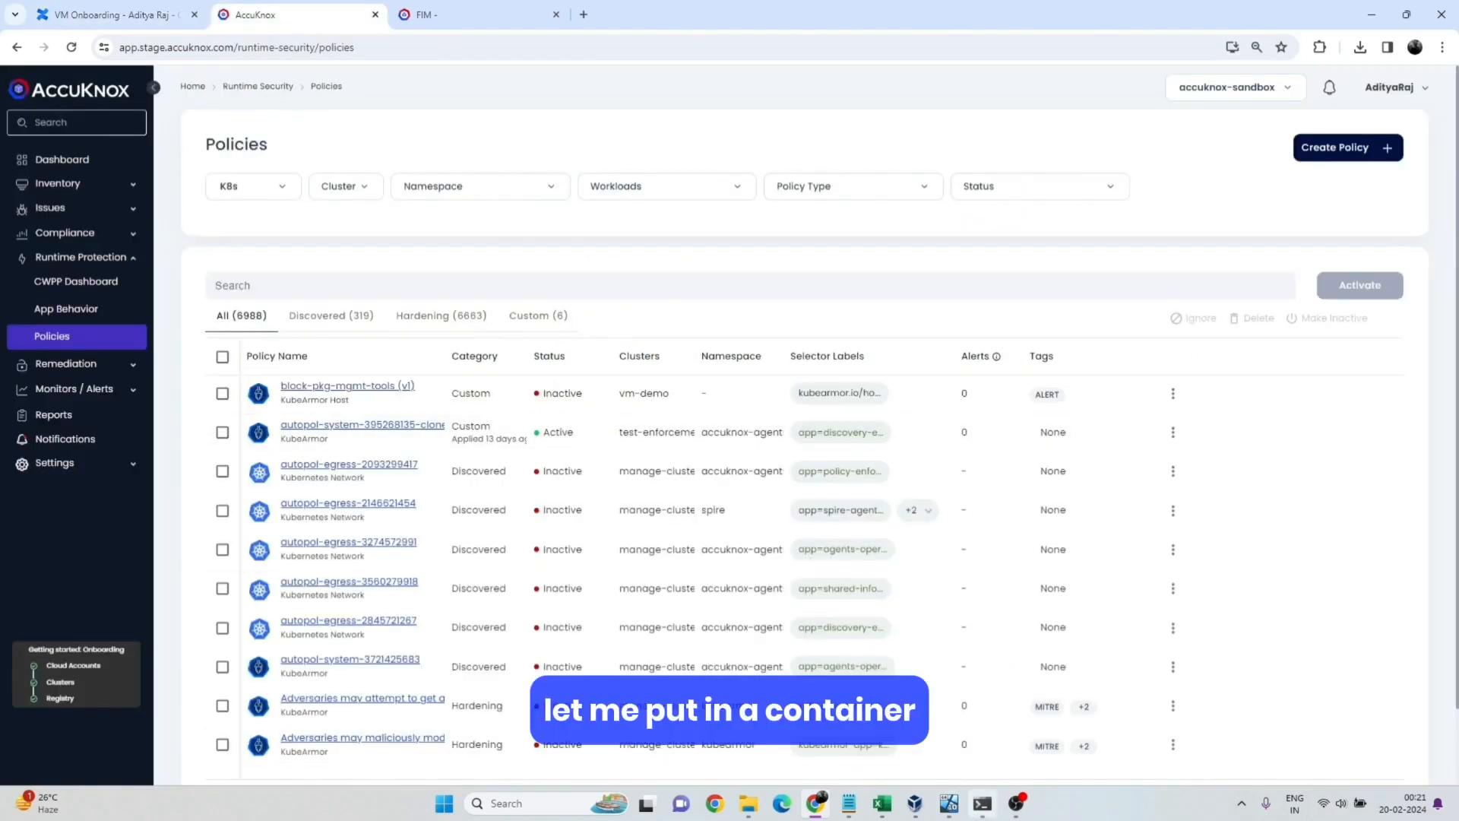
left_click(982, 803)
type("docker run --rm -it --name=ubuntu ubuntu:latest bash")
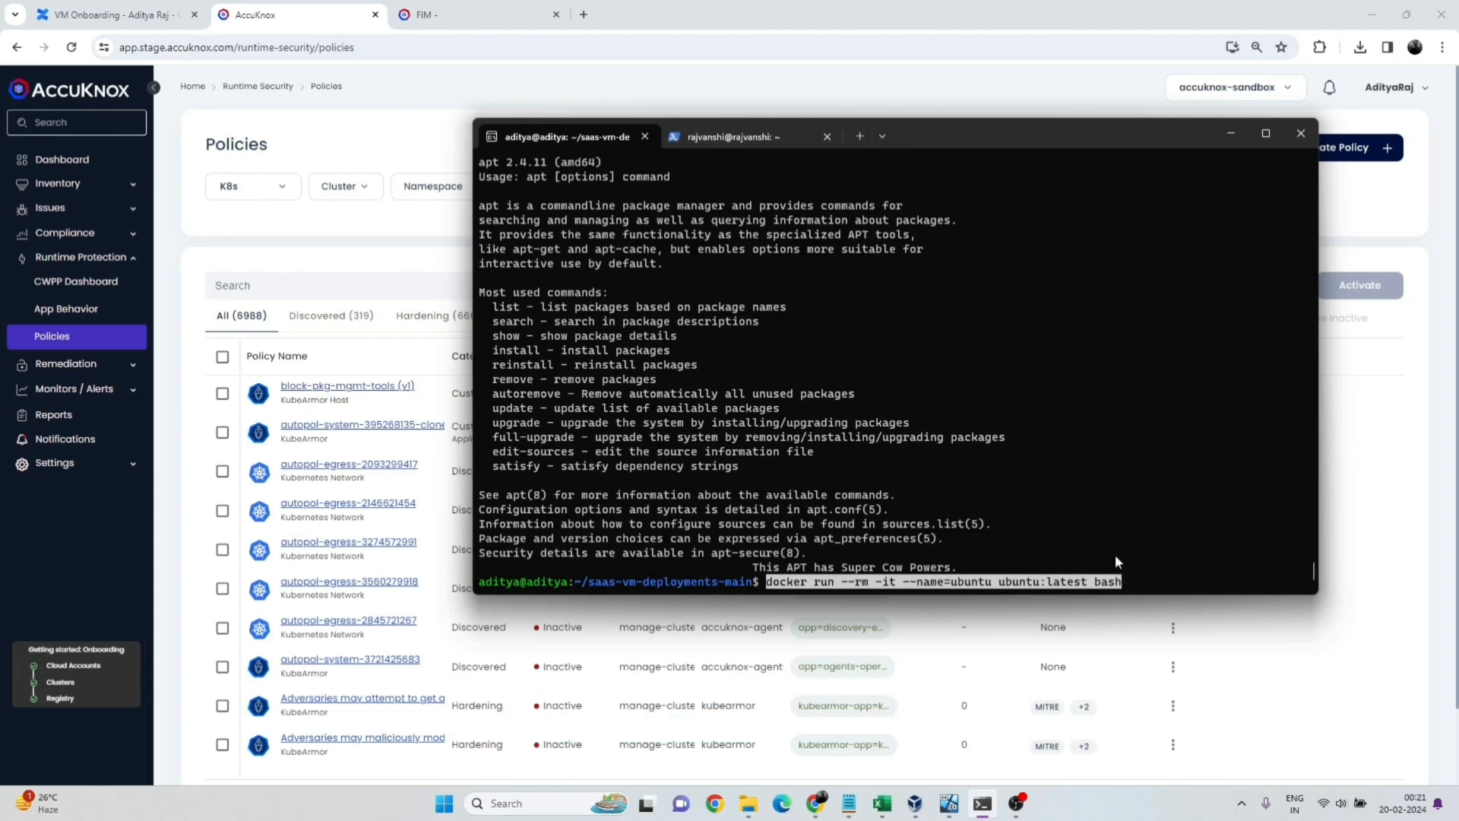
key("Return")
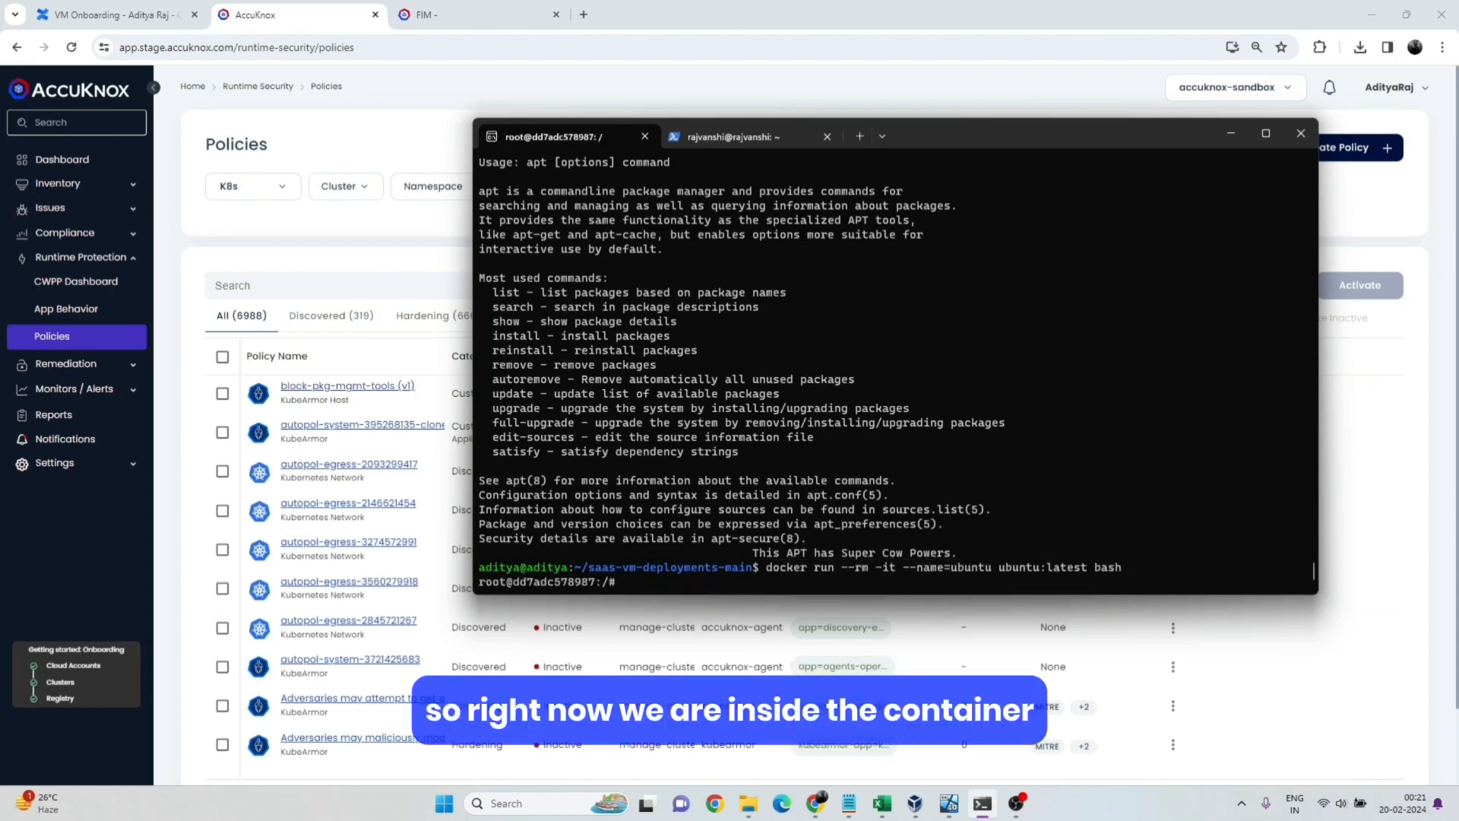
Check the current user inside the container by running id and whoami.
type("id")
key("Return")
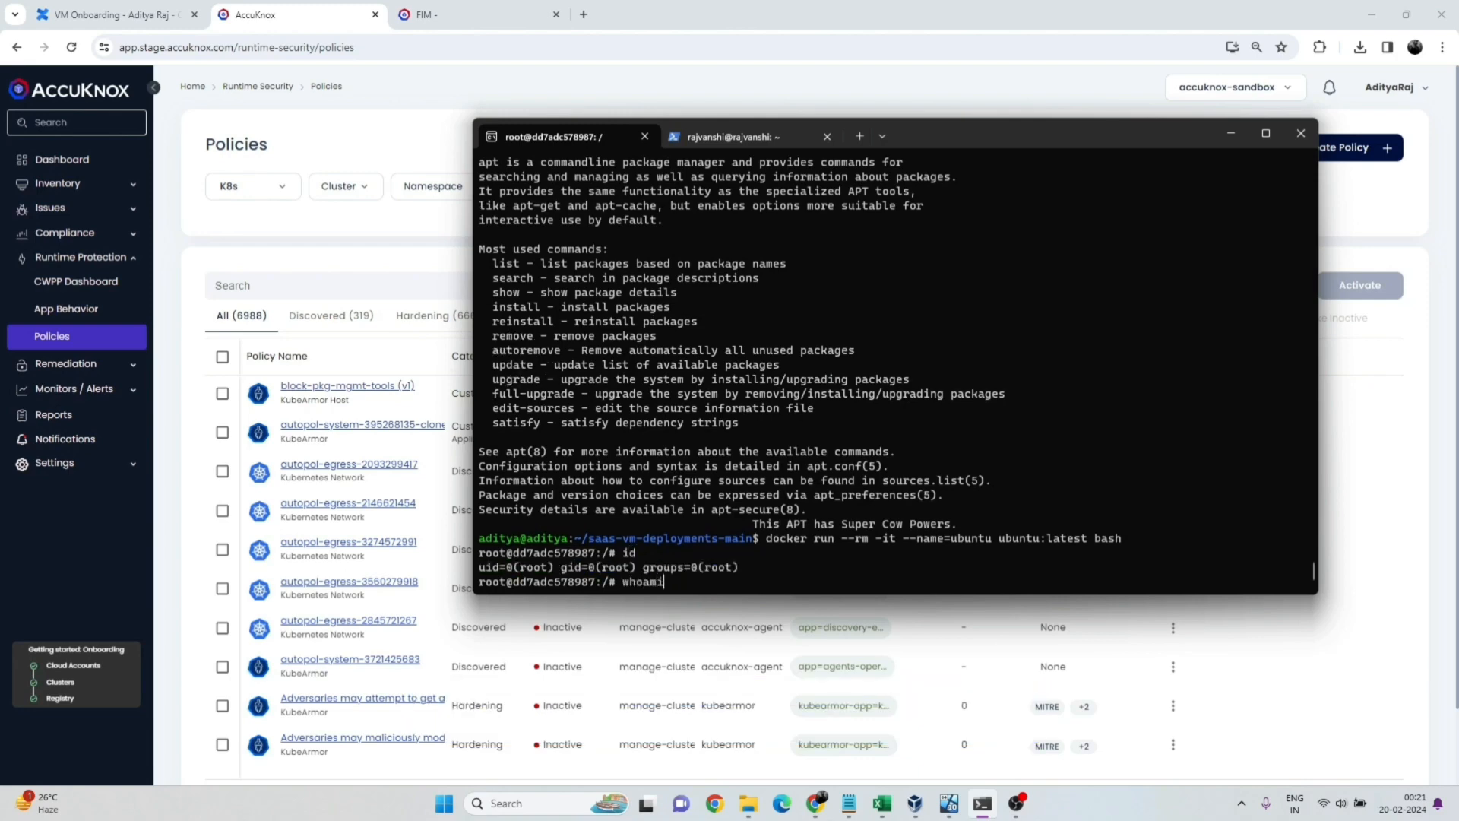
type("whoami")
key("Return")
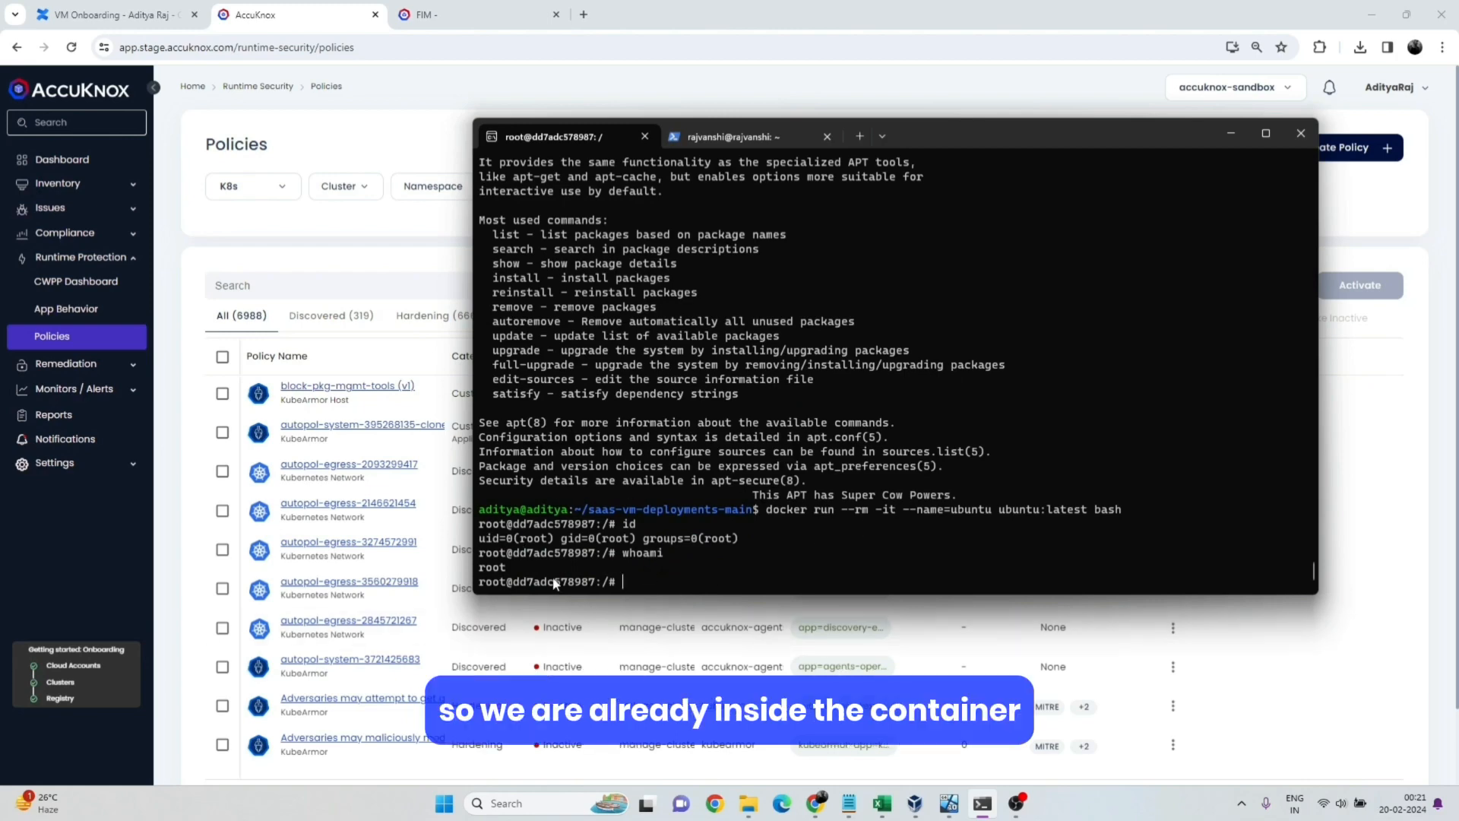
Open the vm-demo cluster's cloud workloads graph in AccuKnox and look at the options offered for the ubuntu container.
left_click(318, 269)
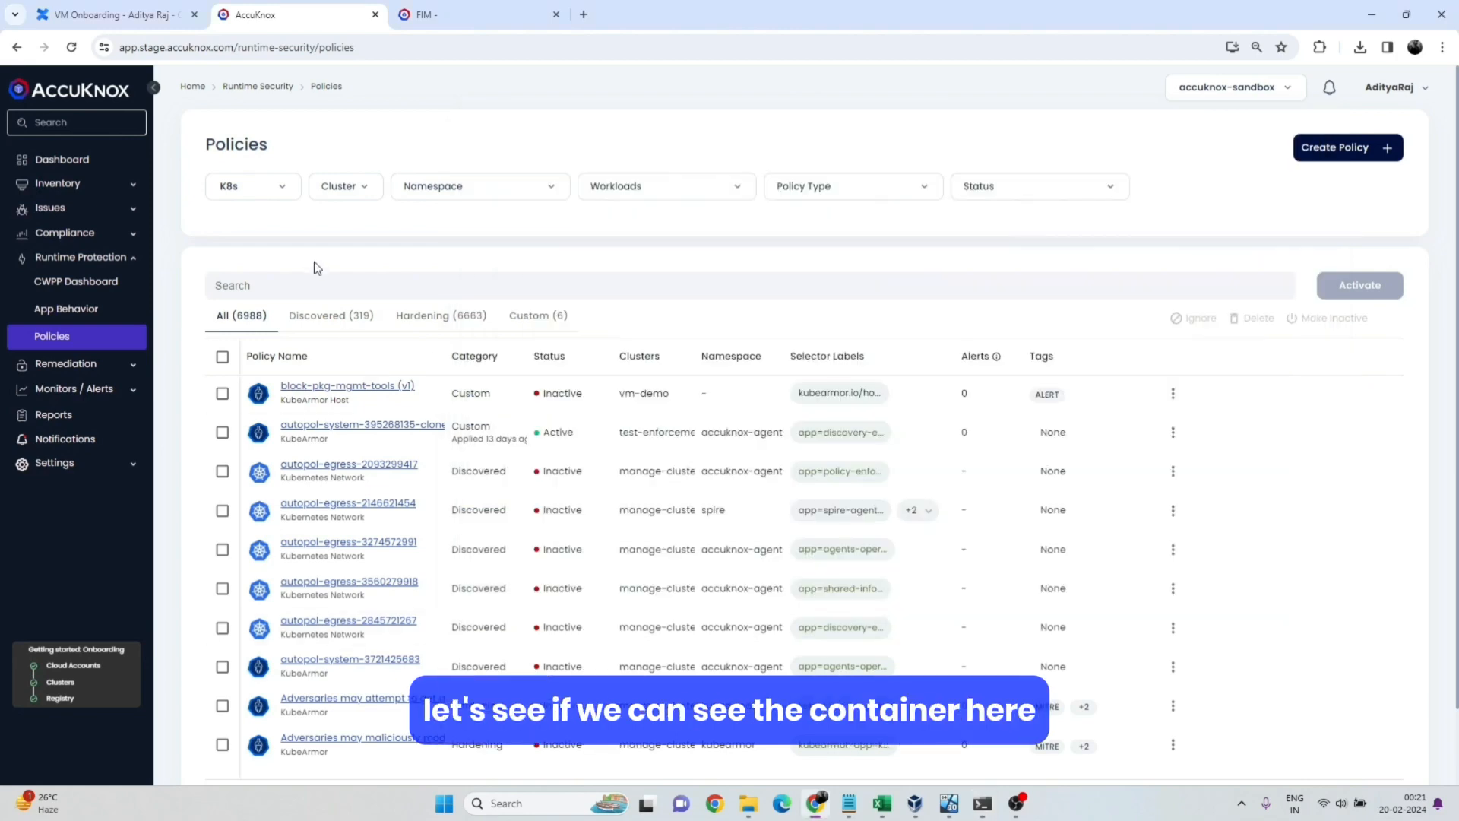
left_click(60, 186)
left_click(50, 239)
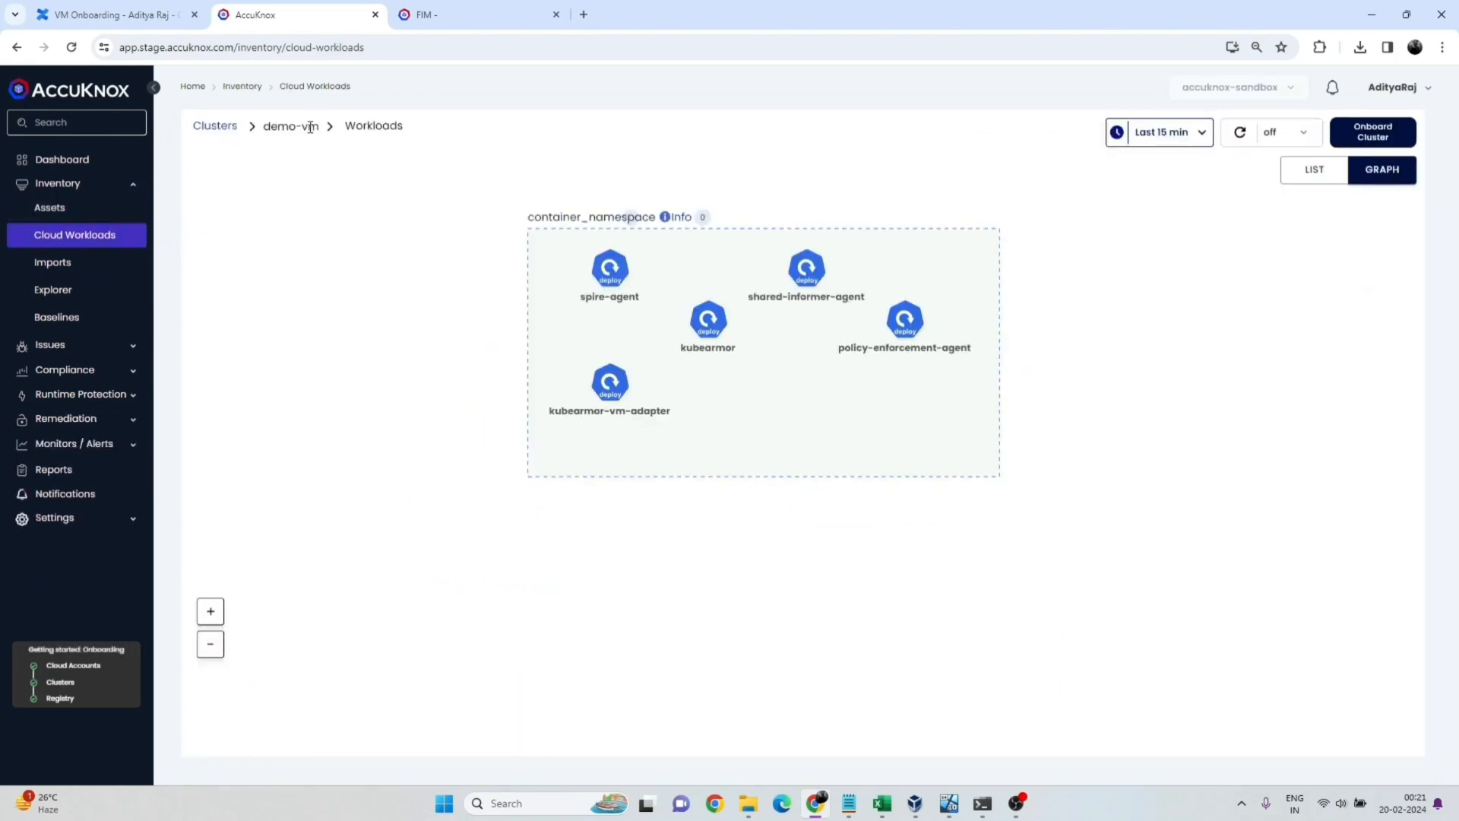
left_click(220, 128)
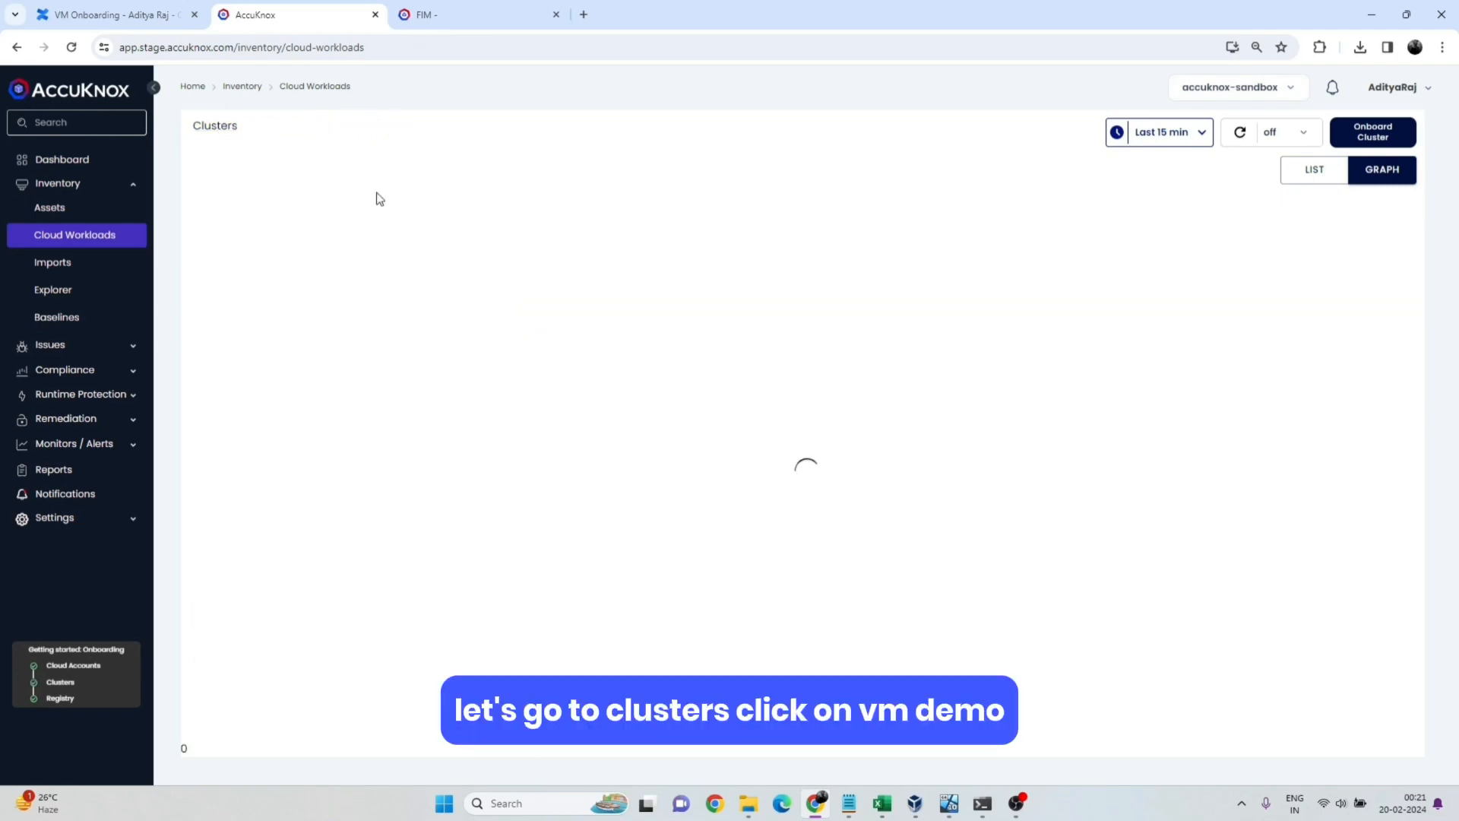
left_click(612, 279)
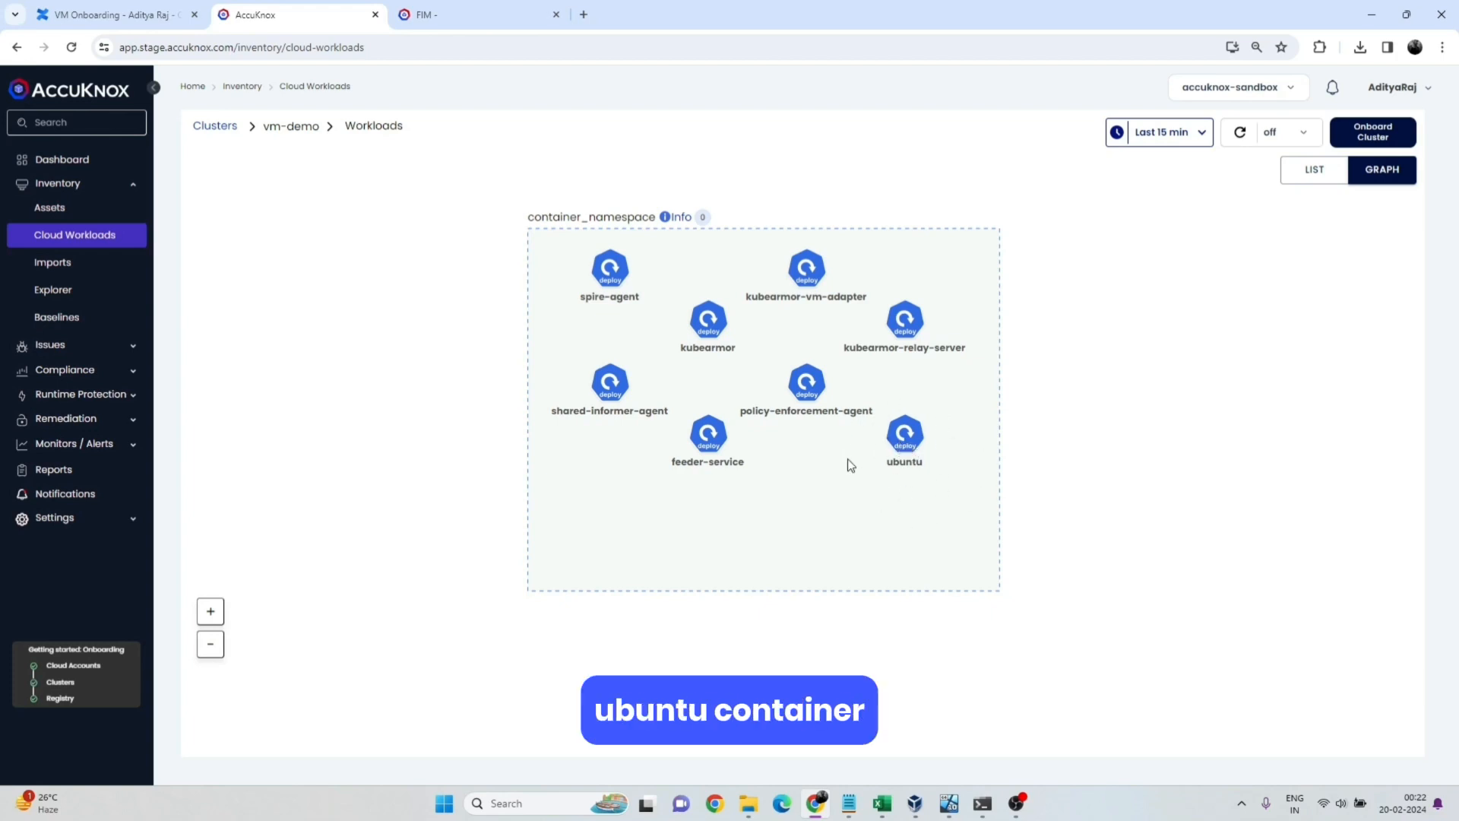
left_click(907, 441)
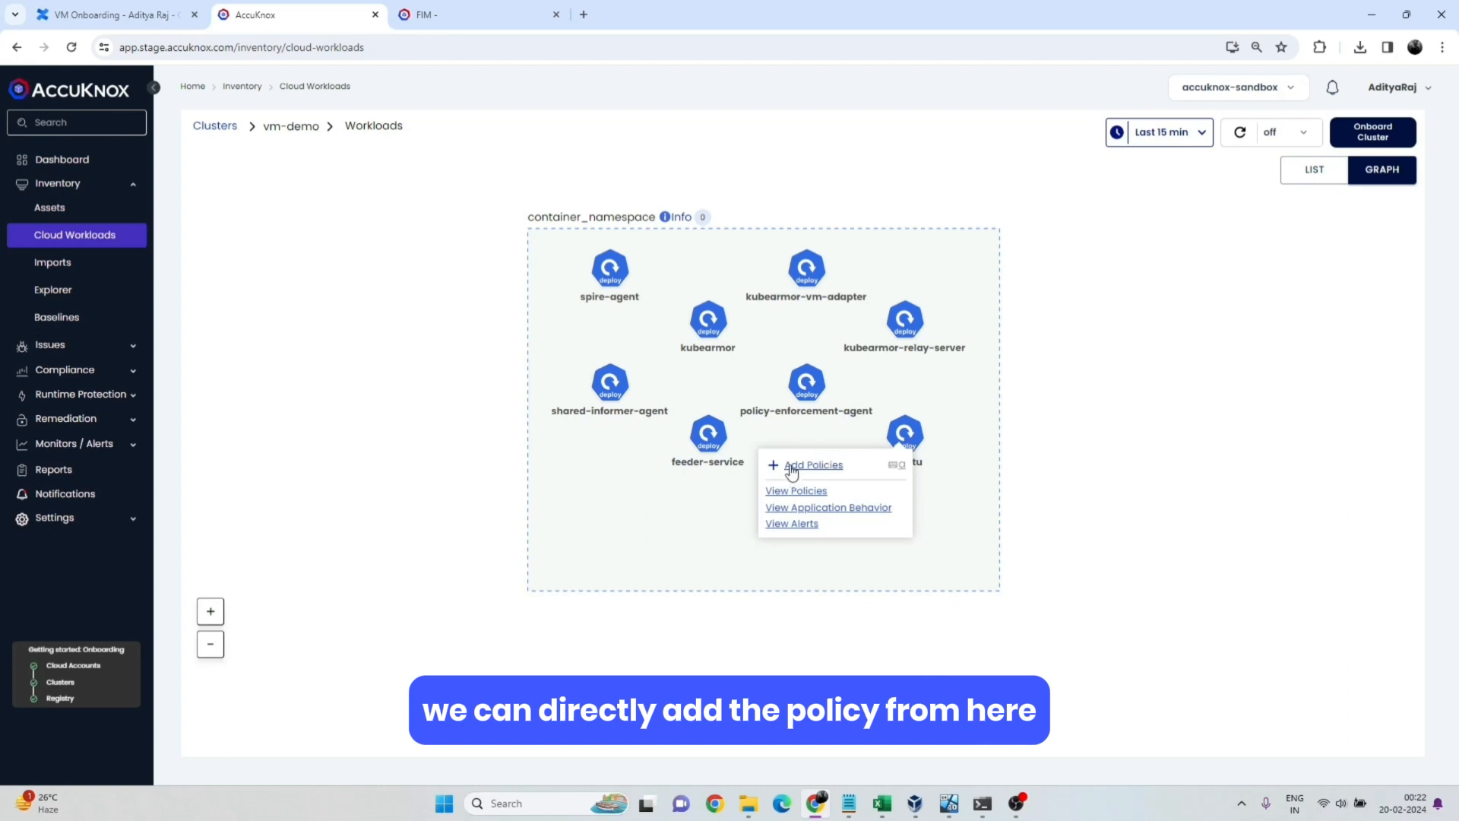
left_click(429, 432)
Open the runtime policy editor, load the saved harden-file-integrity-monitoring policy of cluster demo-vm, and review its YAML.
left_click(90, 395)
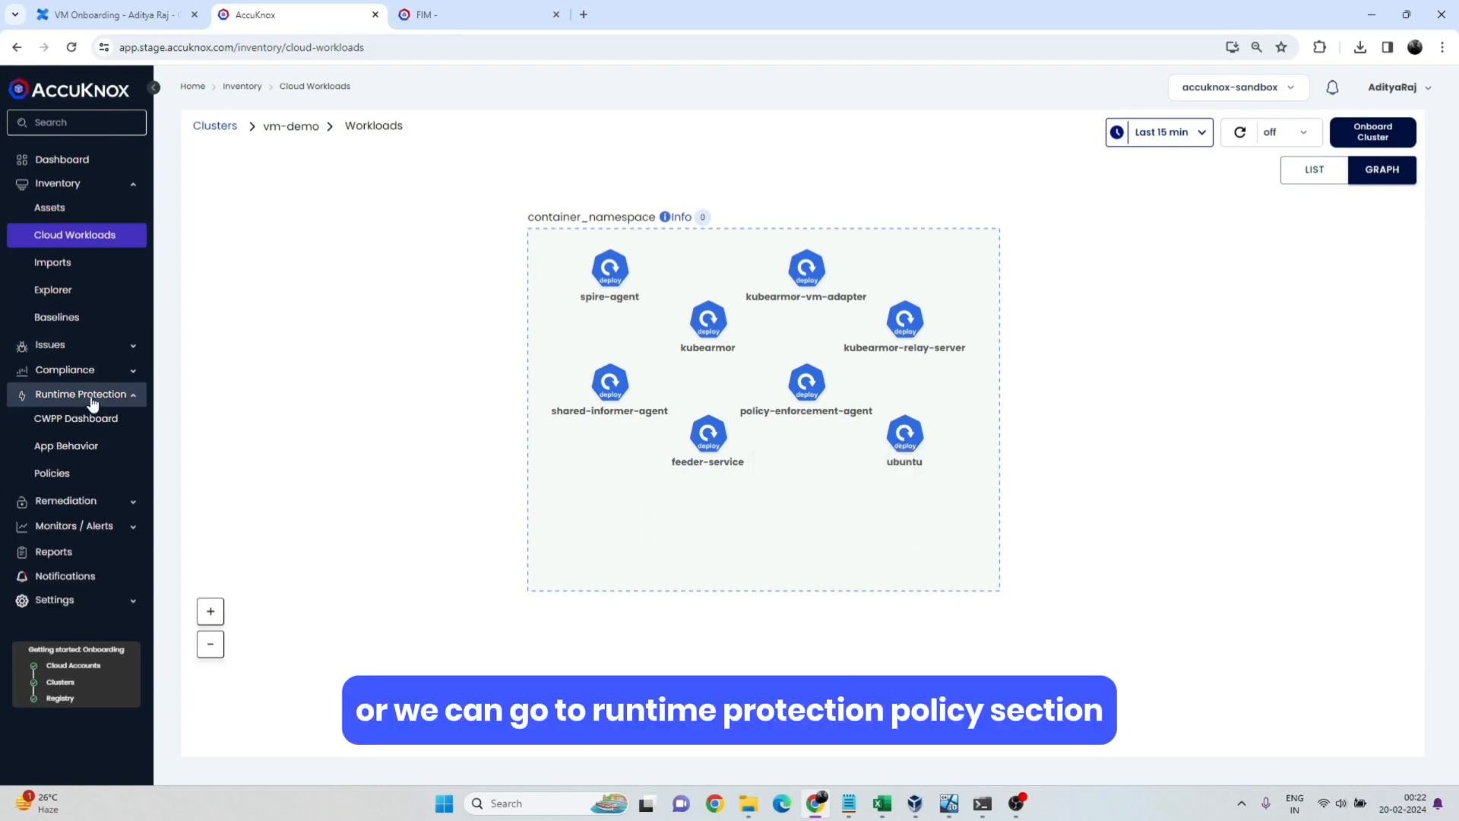
left_click(63, 483)
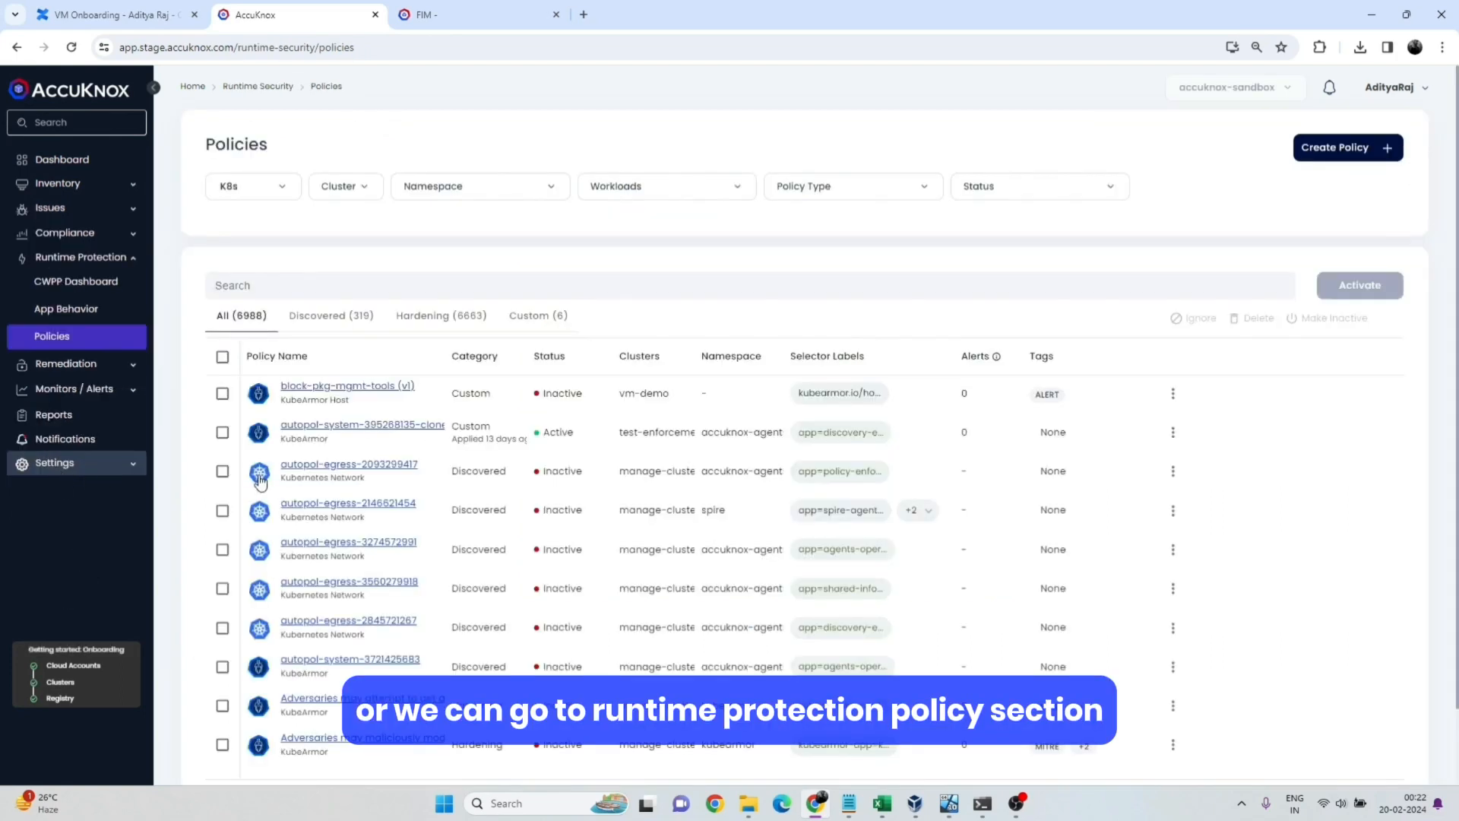
left_click(1364, 152)
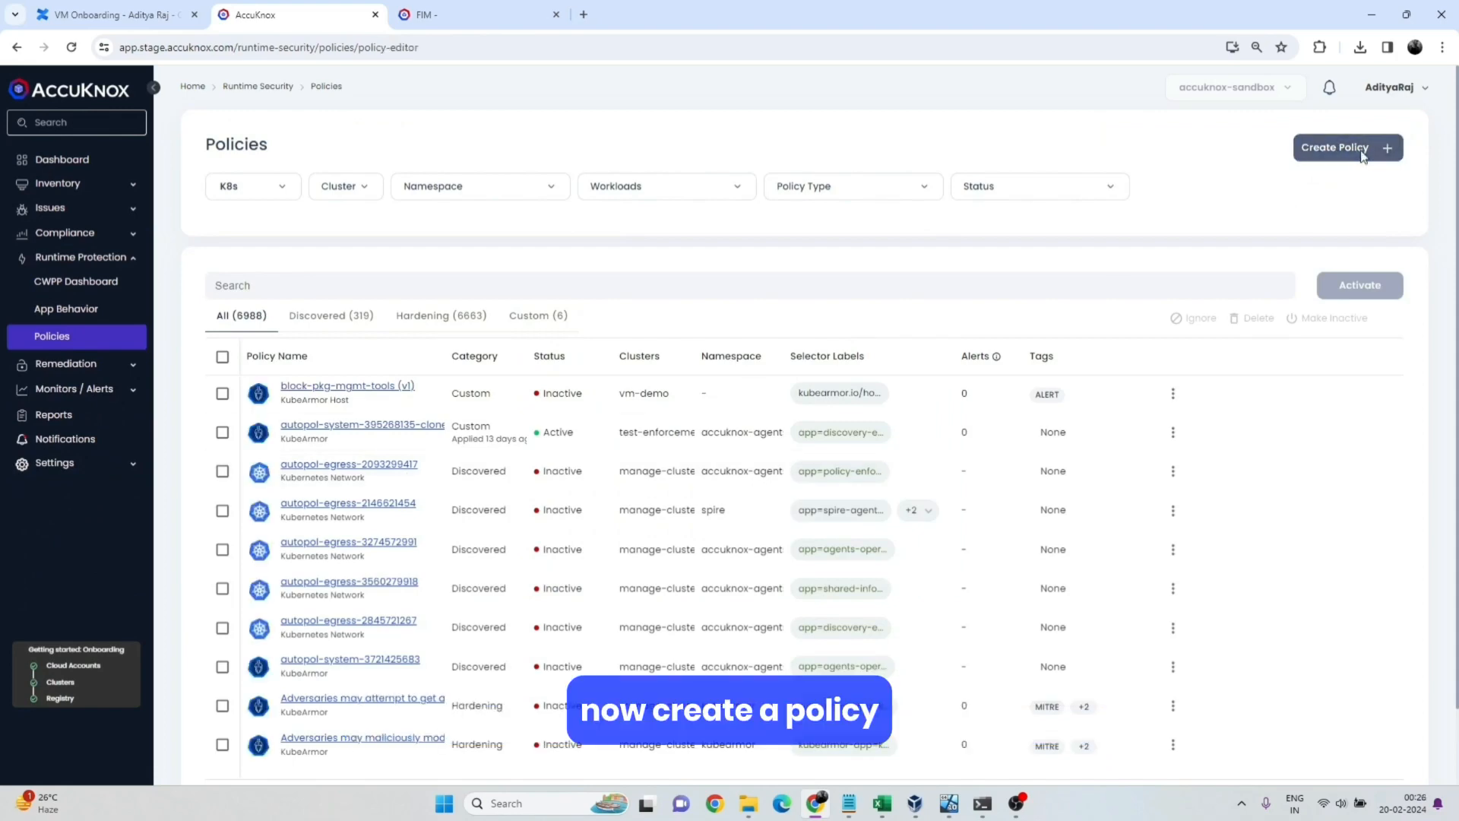
scroll(772, 516, "down", 2)
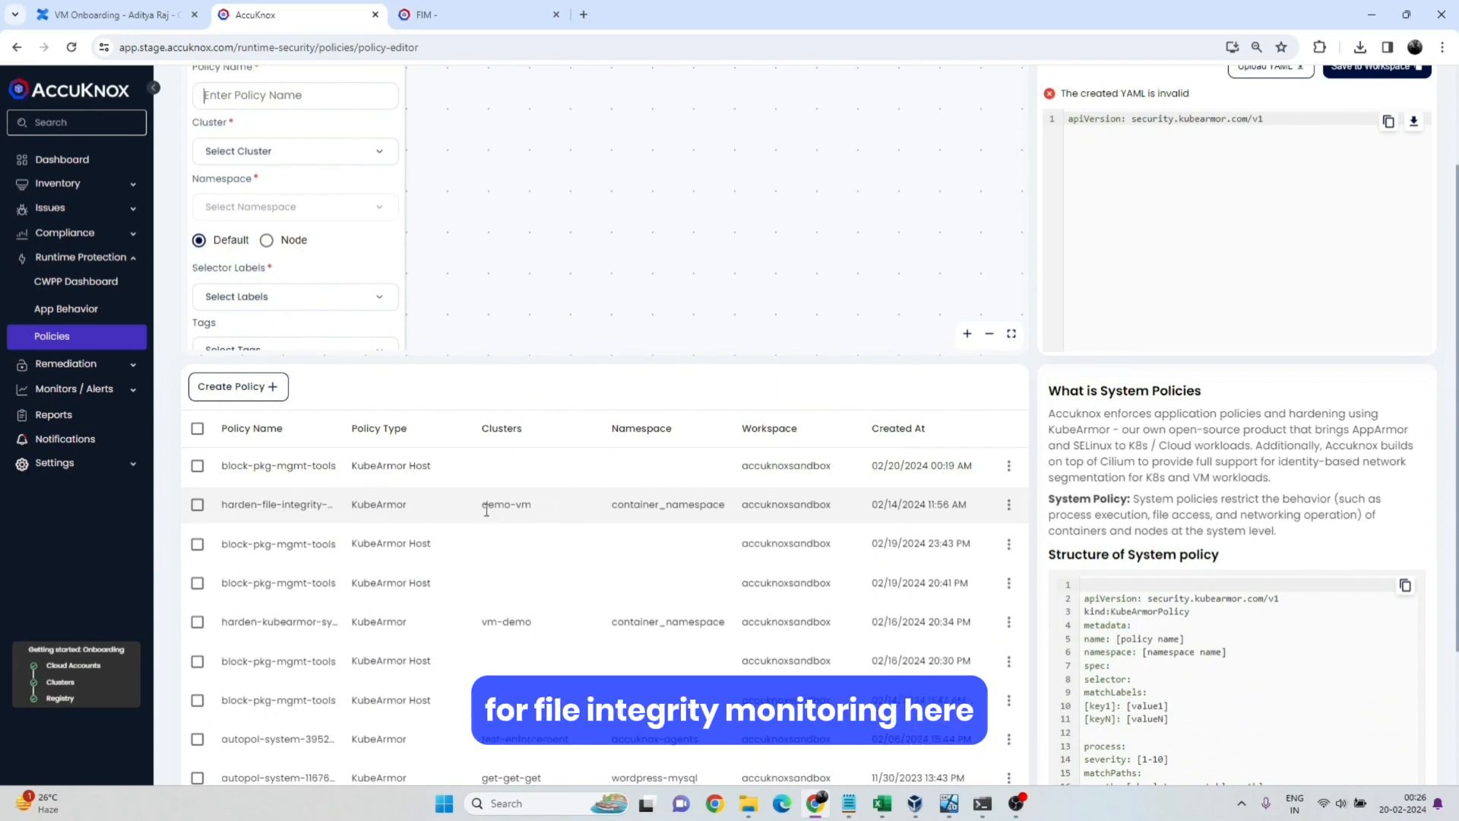
left_click(1009, 505)
left_click(941, 535)
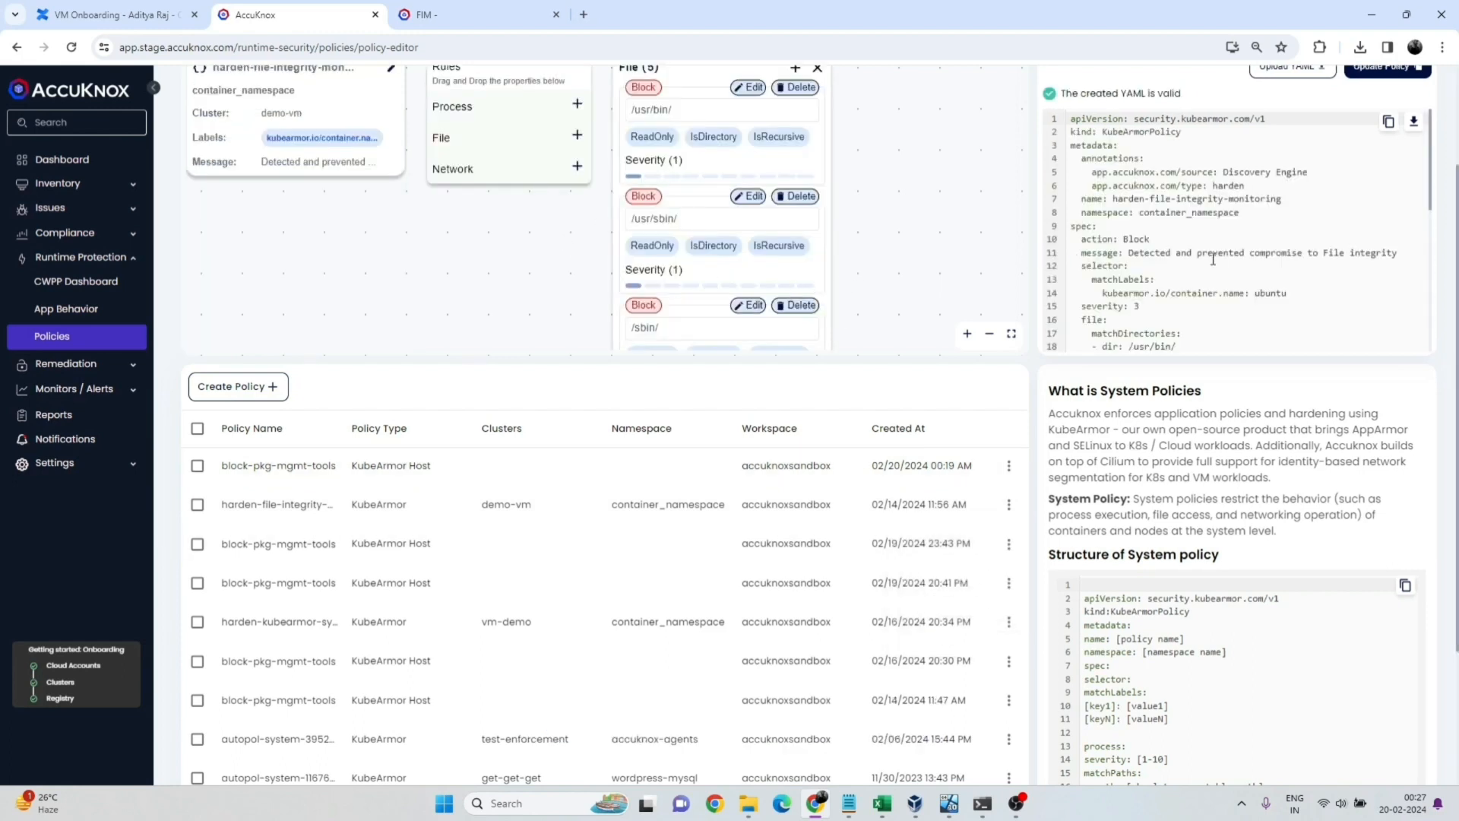
scroll(1224, 269, "down", 3)
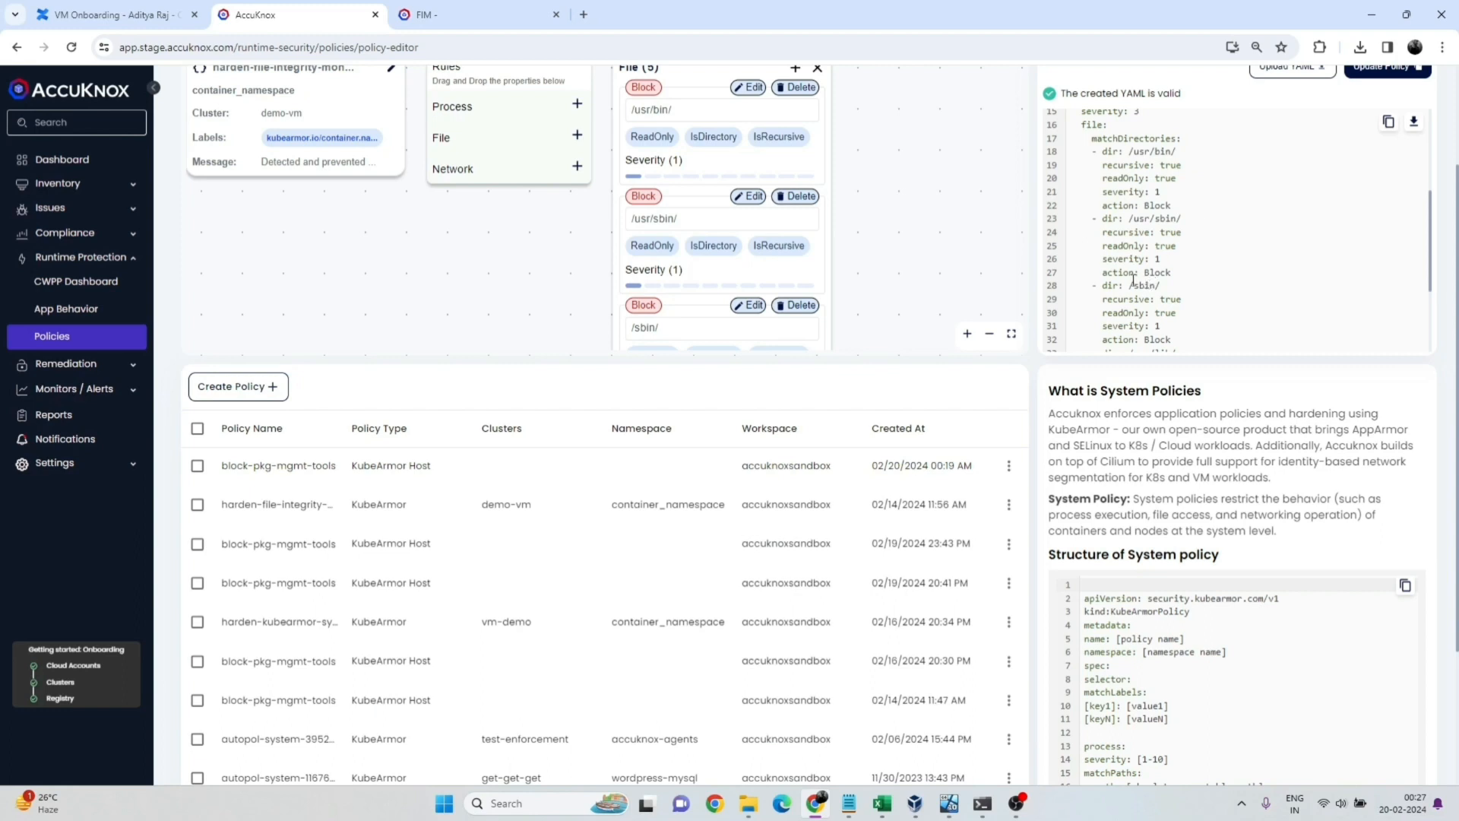
Open the harden-file-integrity-monitoring policy's metadata for editing and change its cluster to vm-demo.
scroll(1220, 304, "down", 2)
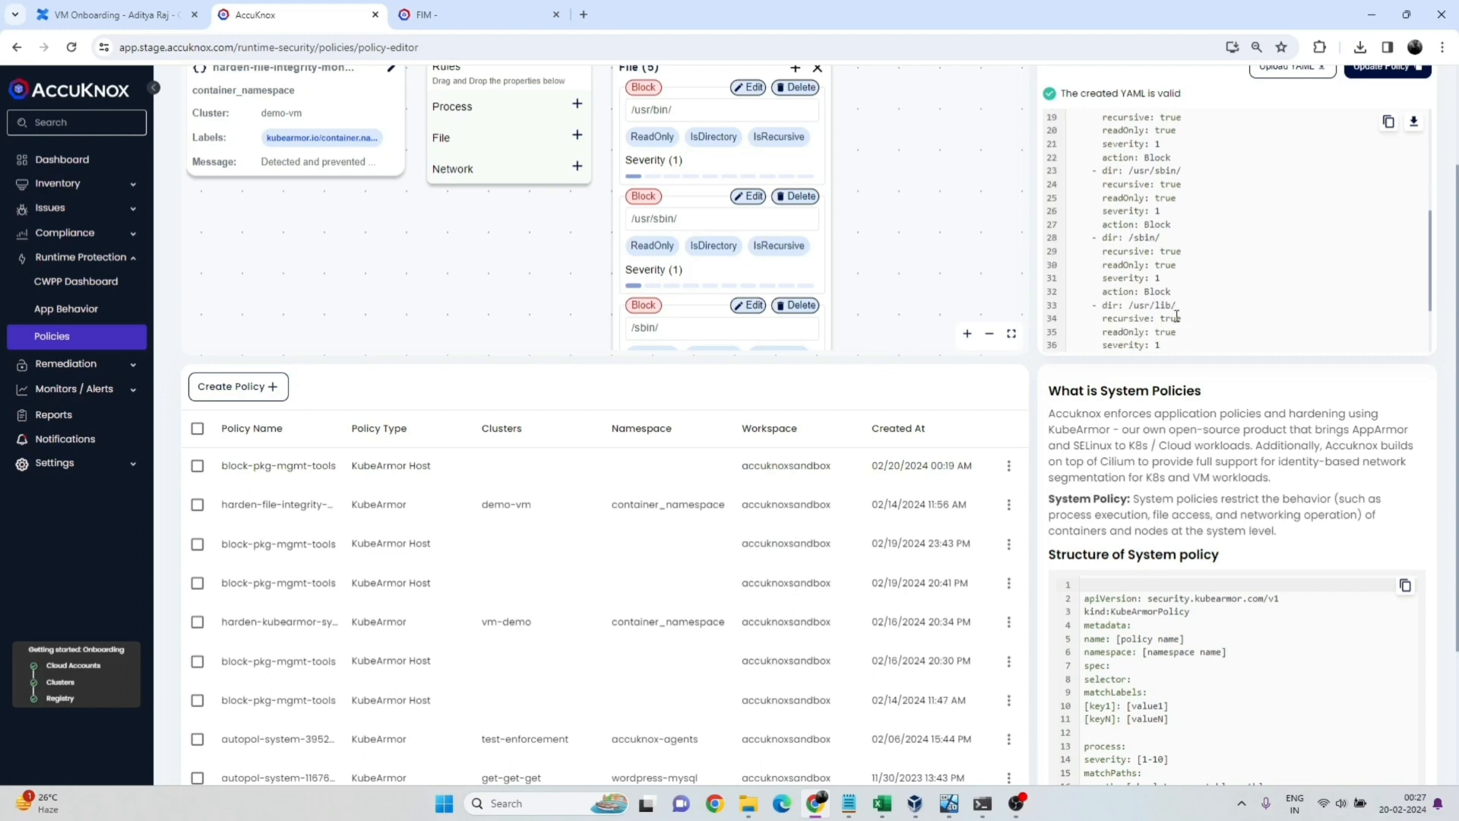
scroll(1163, 321, "down", 1)
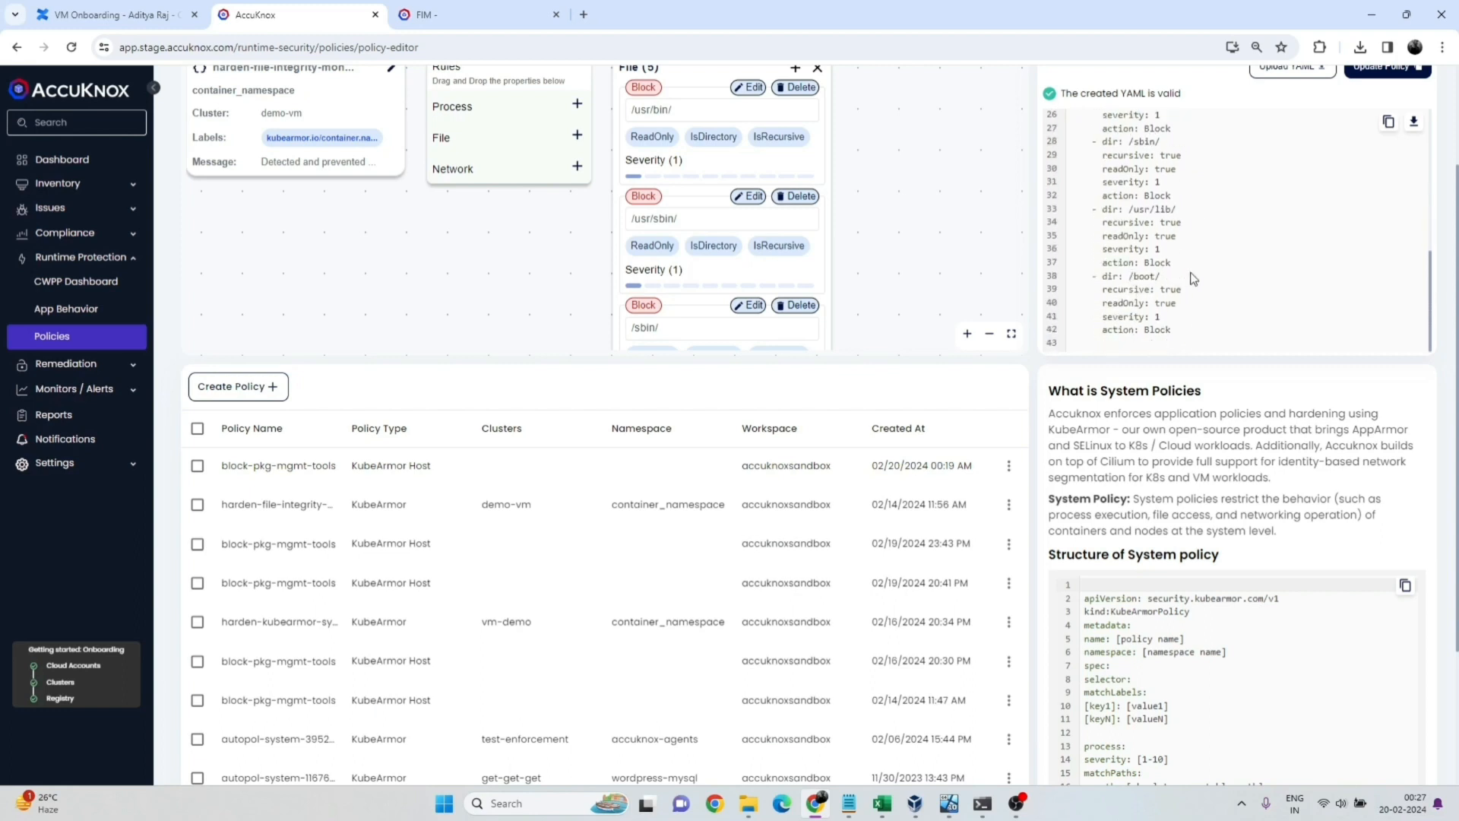
scroll(1228, 248, "up", 3)
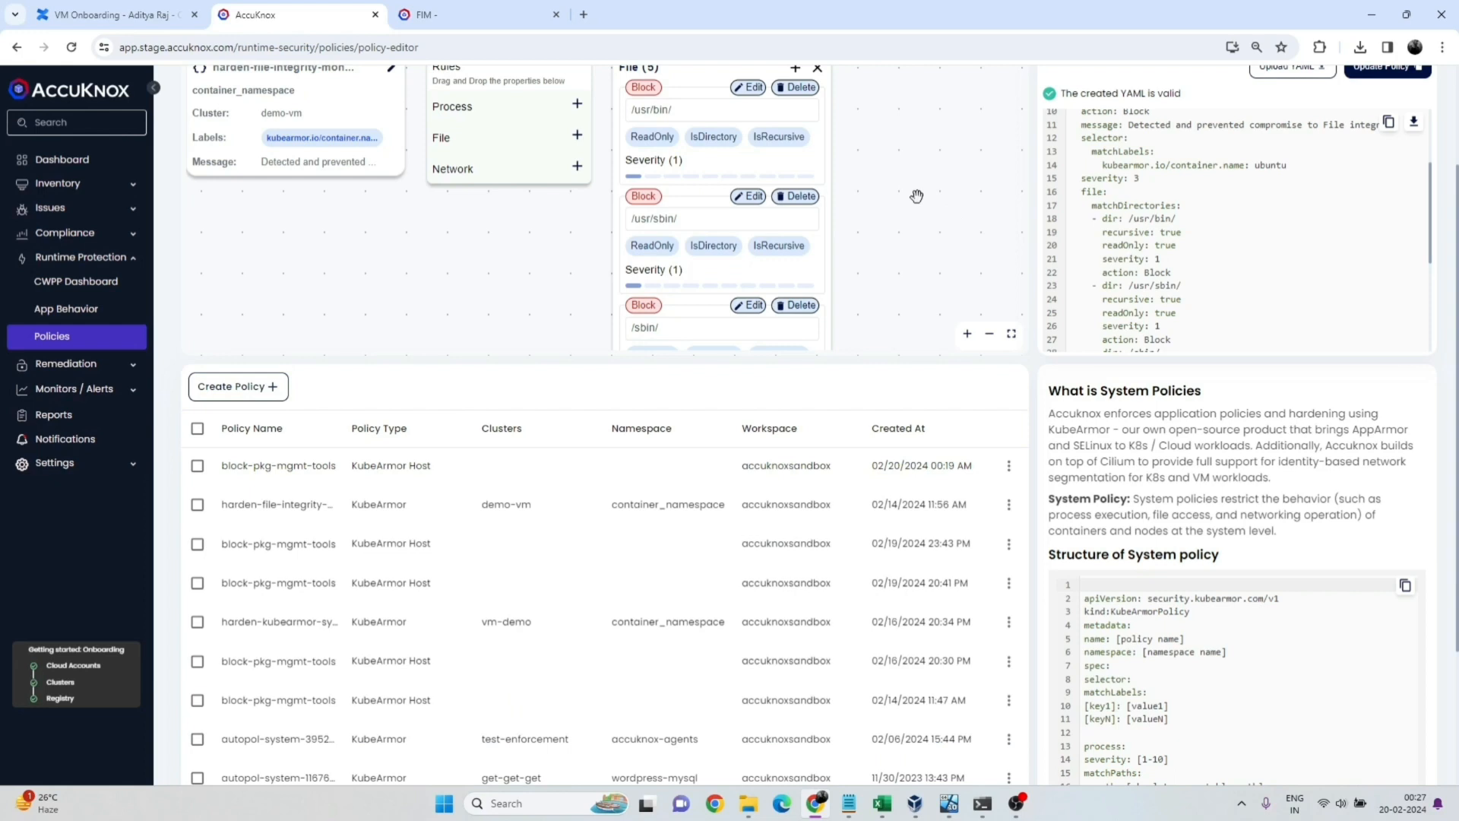
left_click_drag(504, 234, 515, 283)
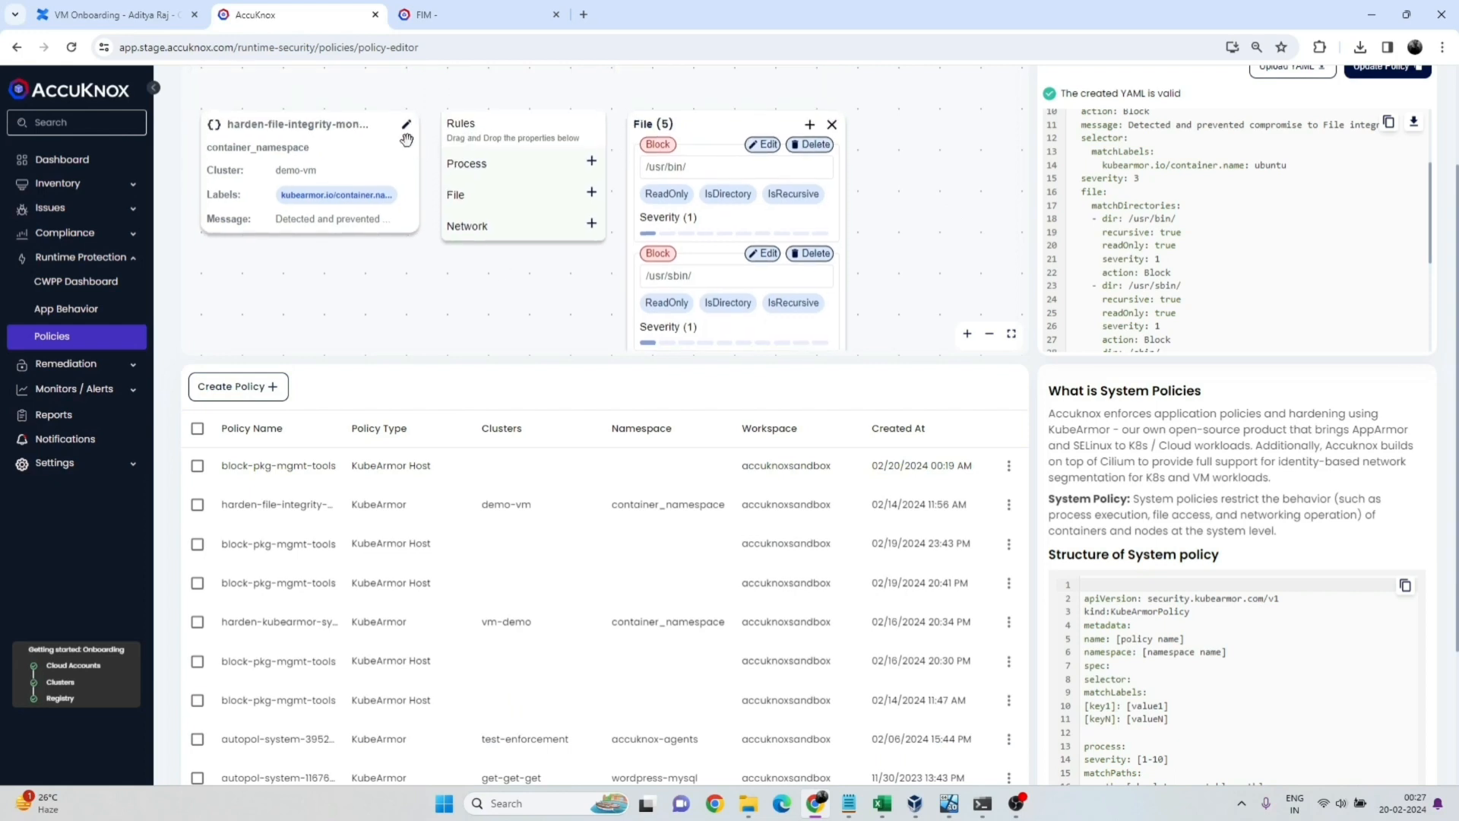
left_click(406, 126)
left_click_drag(473, 267, 476, 234)
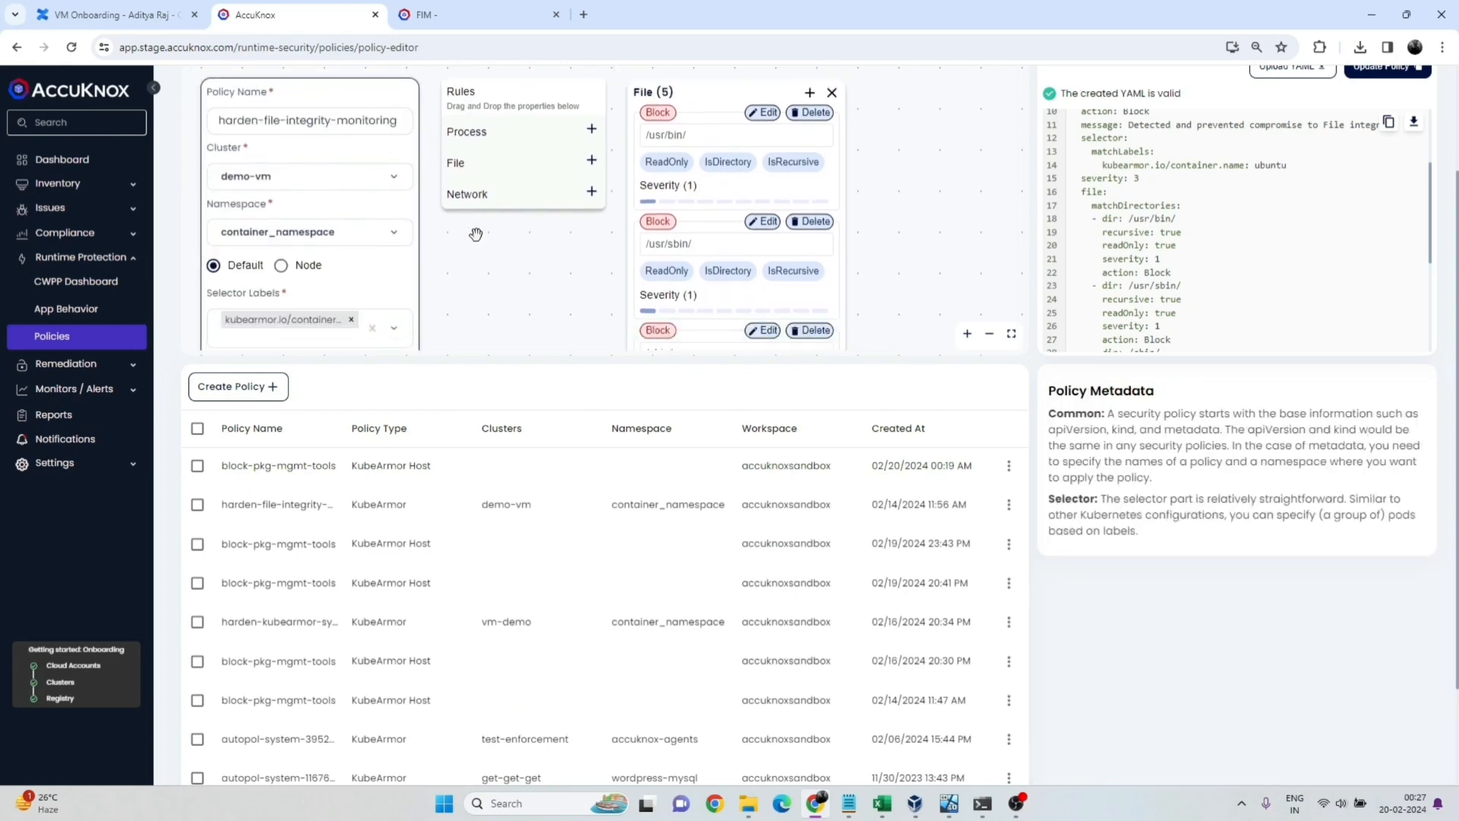
scroll(476, 234, "down", 2)
left_click(392, 111)
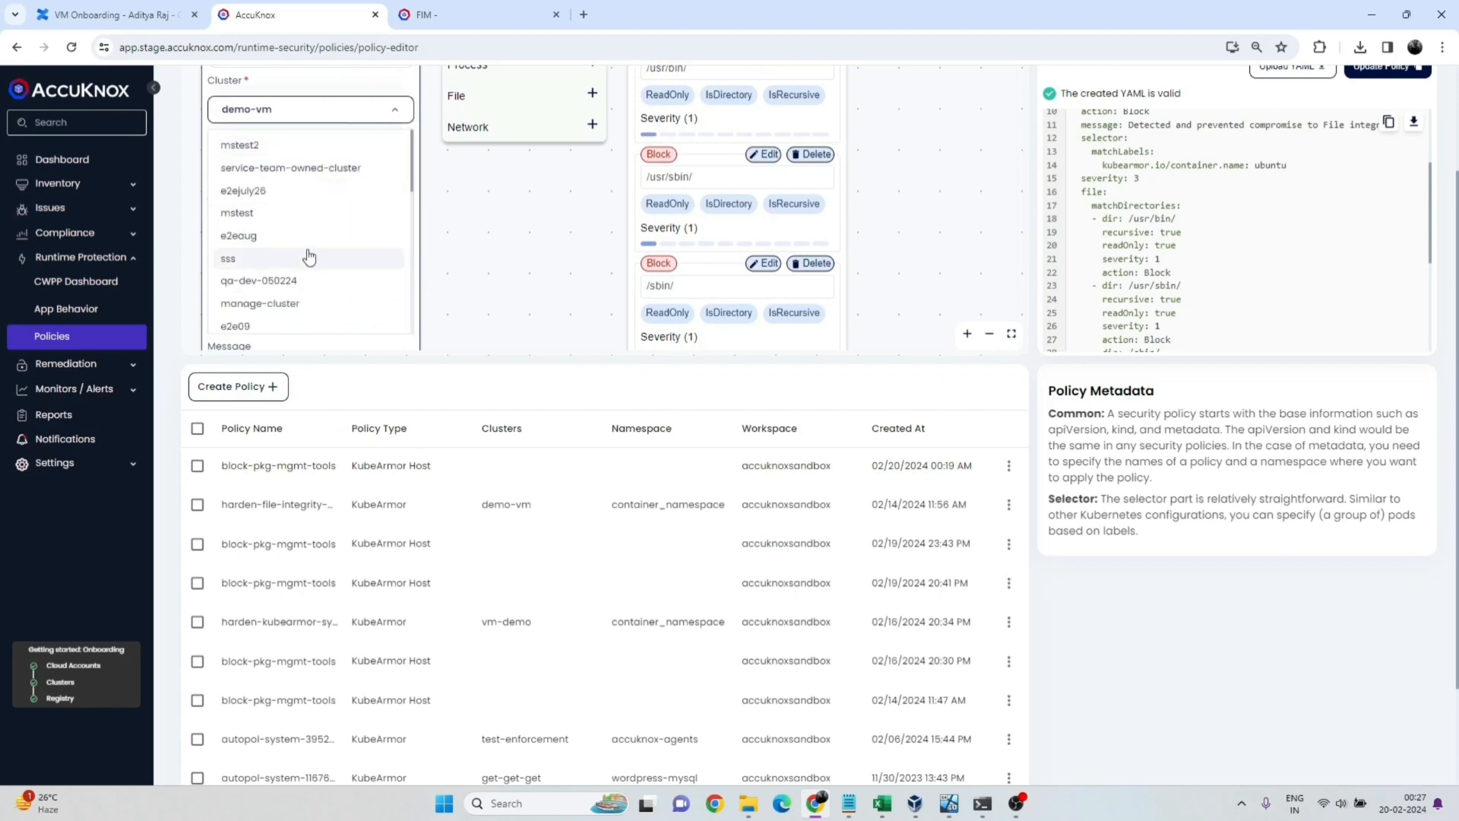
scroll(302, 199, "down", 2)
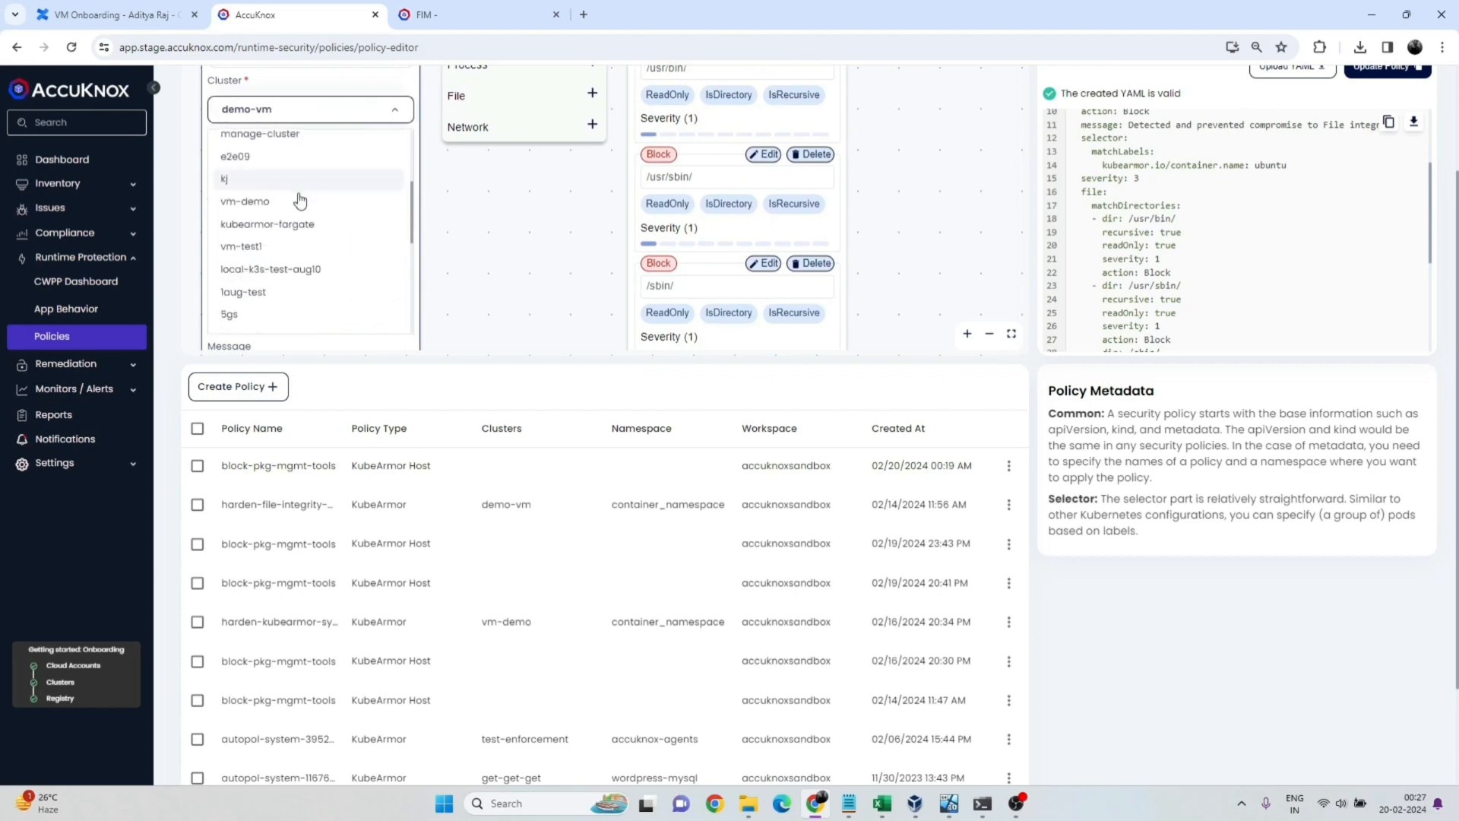
left_click(301, 201)
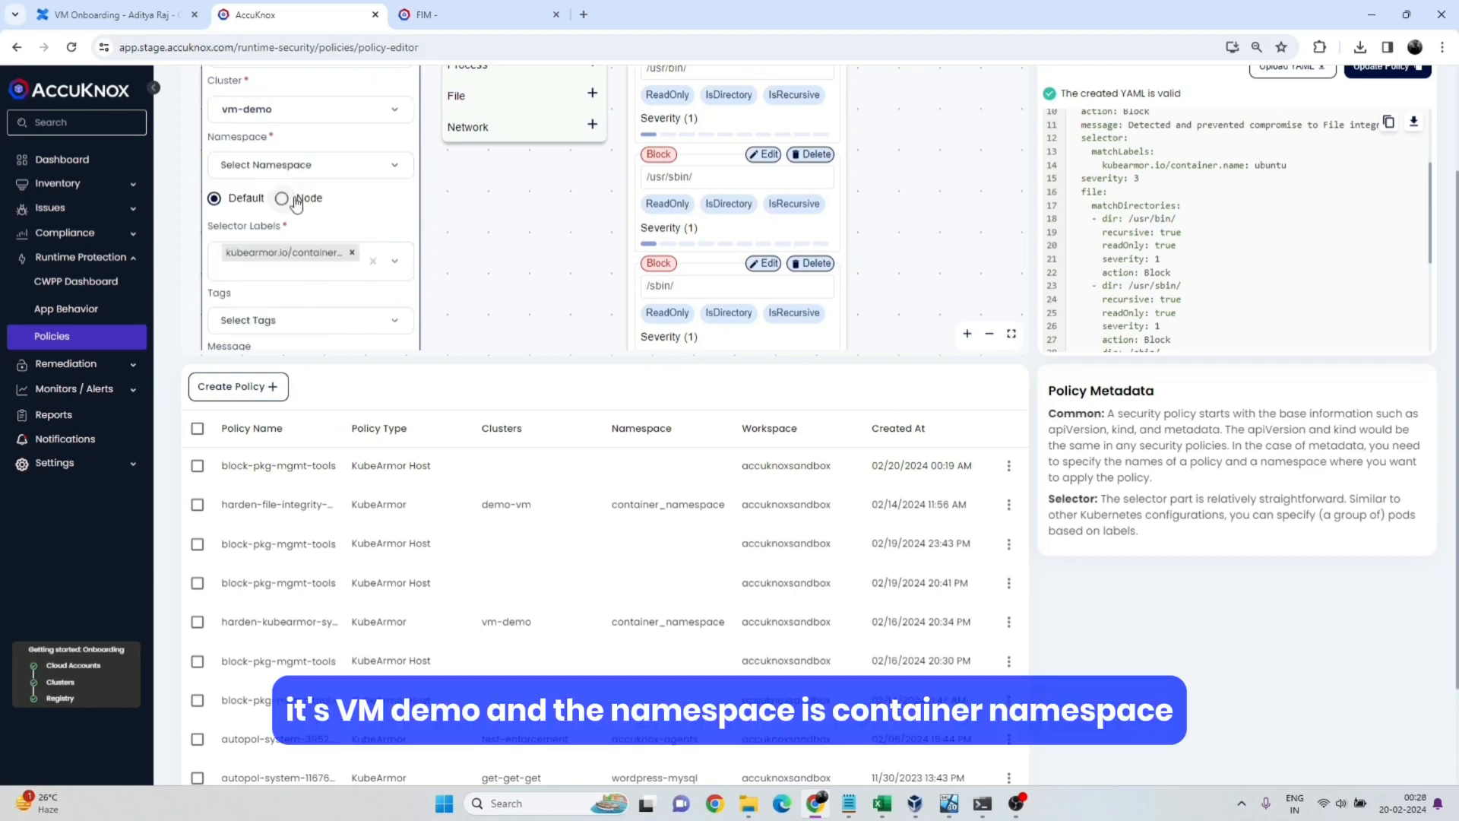
Set the policy's namespace to container_namespace, keep the existing selector label, and save the metadata.
left_click(330, 170)
left_click(327, 201)
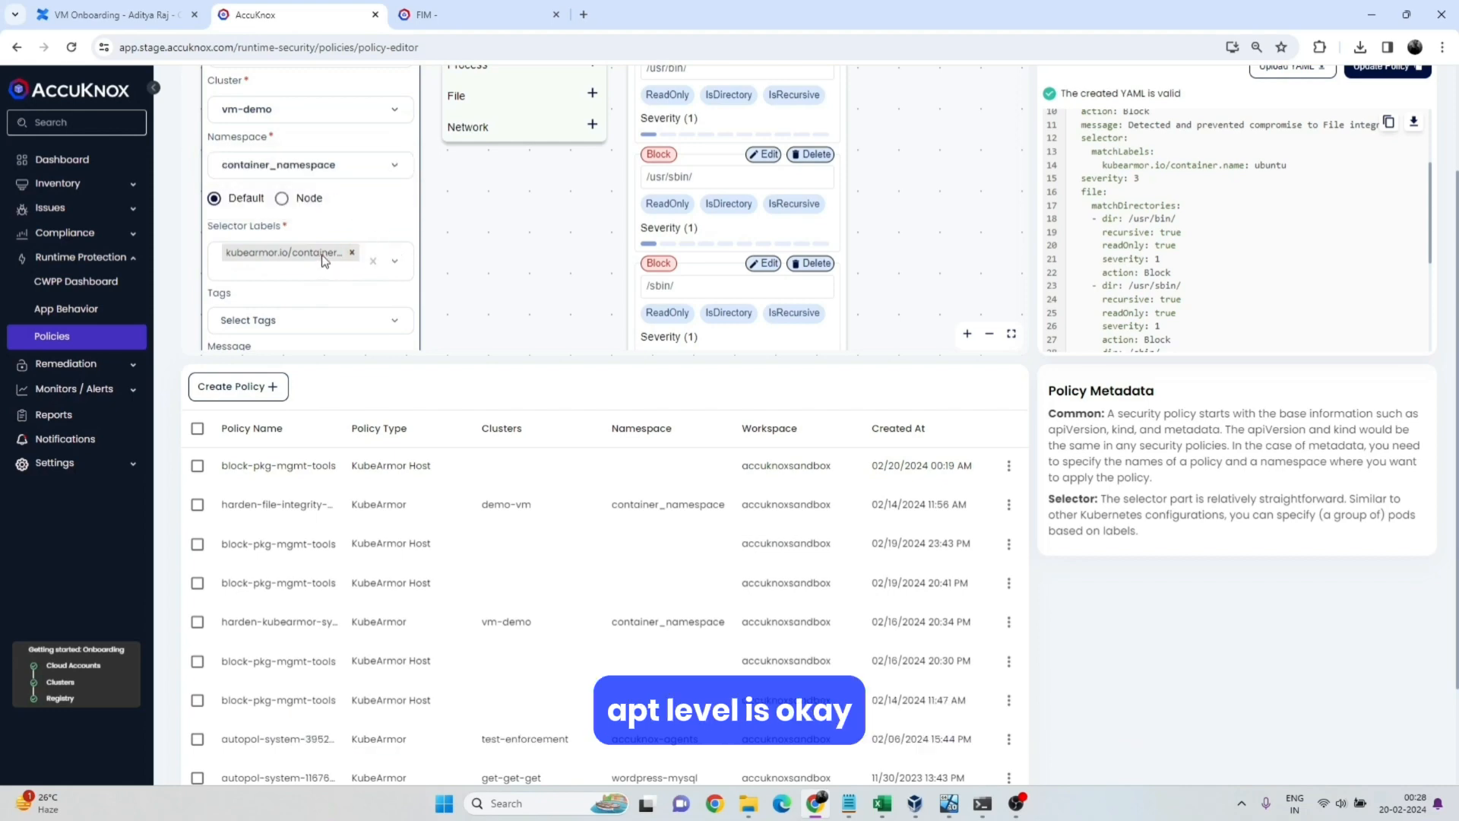
scroll(485, 260, "down", 3)
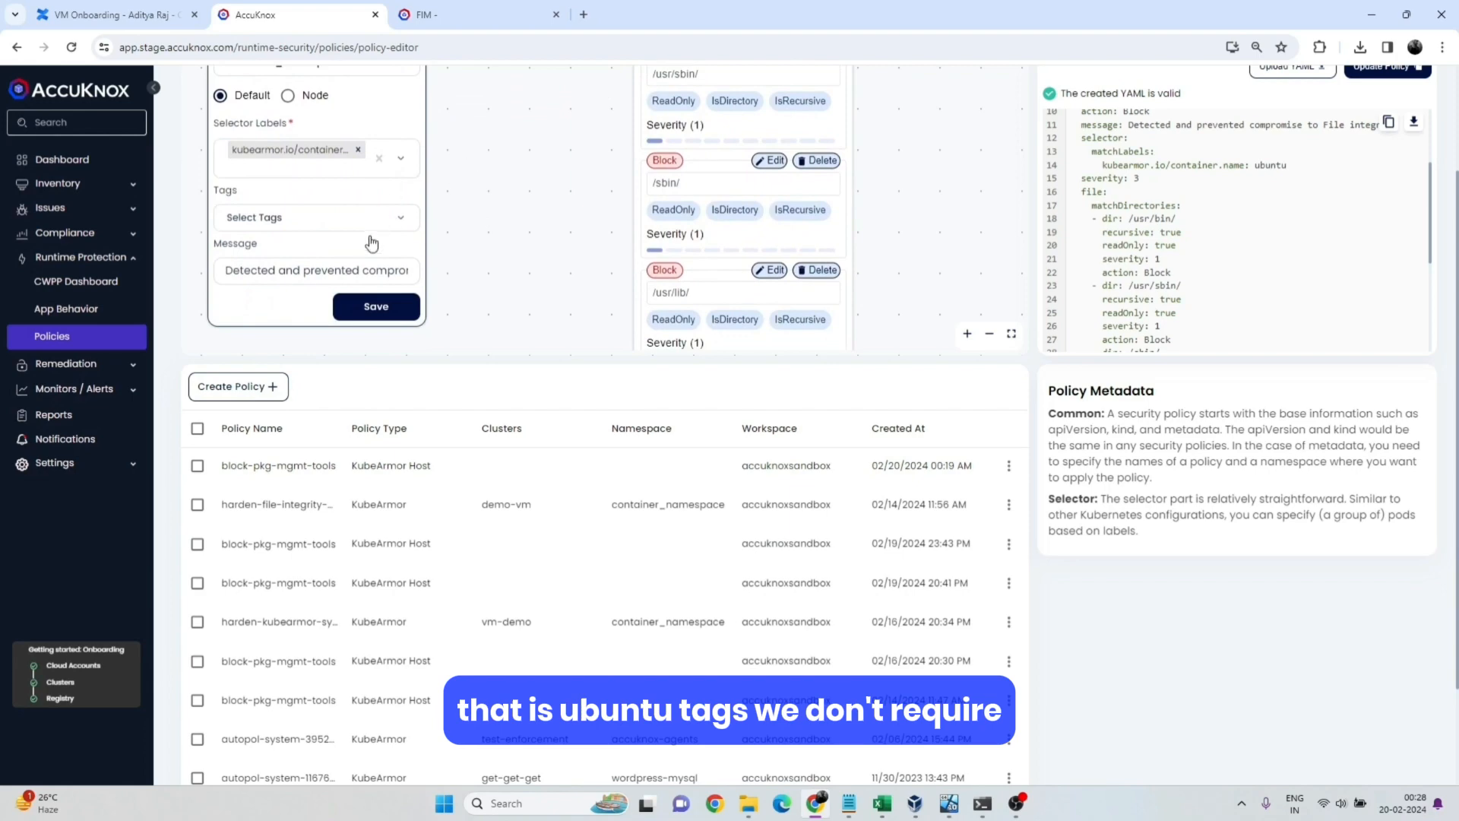
left_click(366, 307)
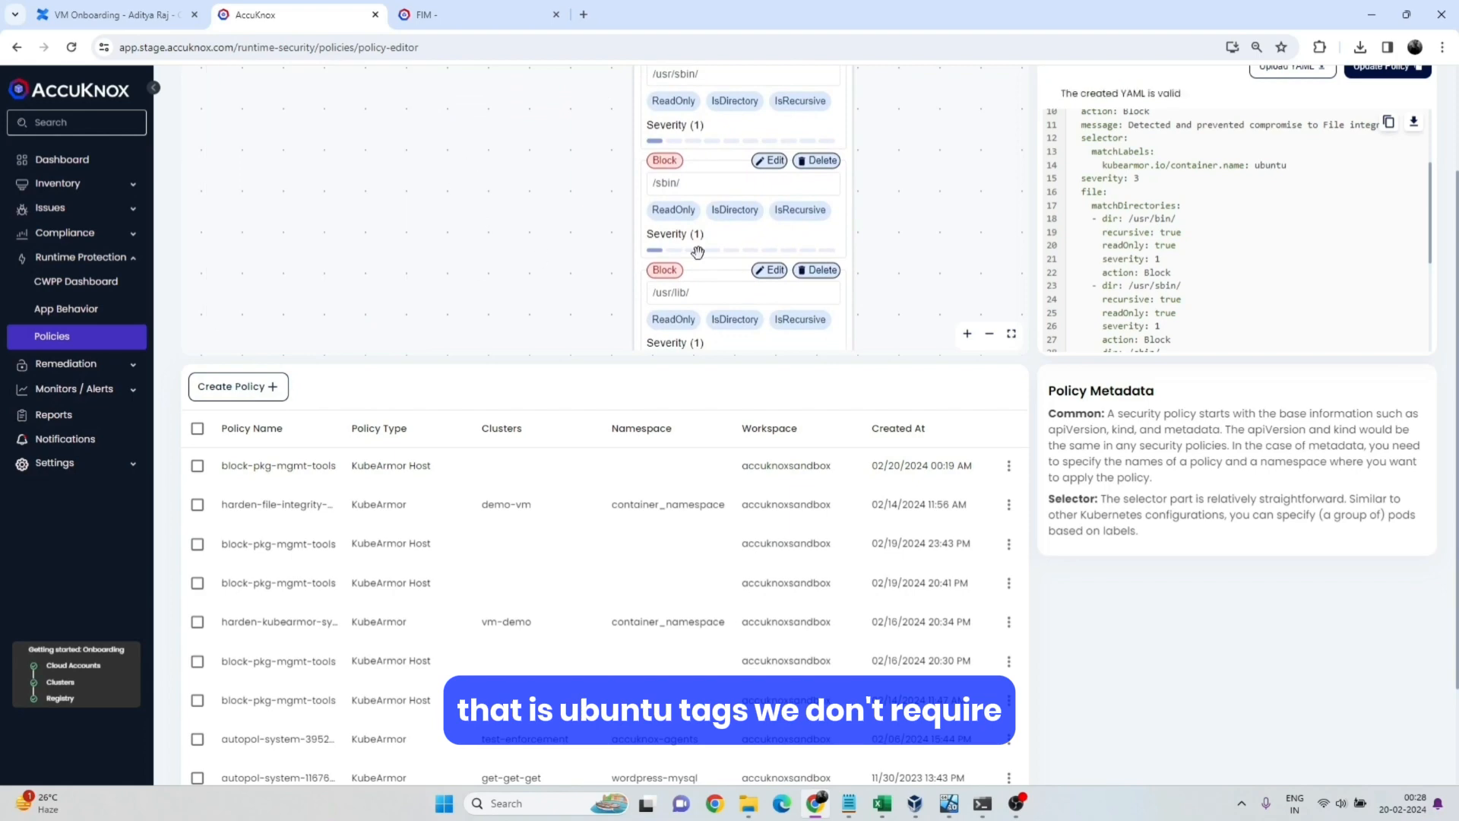
Update the stored harden-file-integrity-monitoring policy with the edited metadata.
scroll(926, 203, "up", 3)
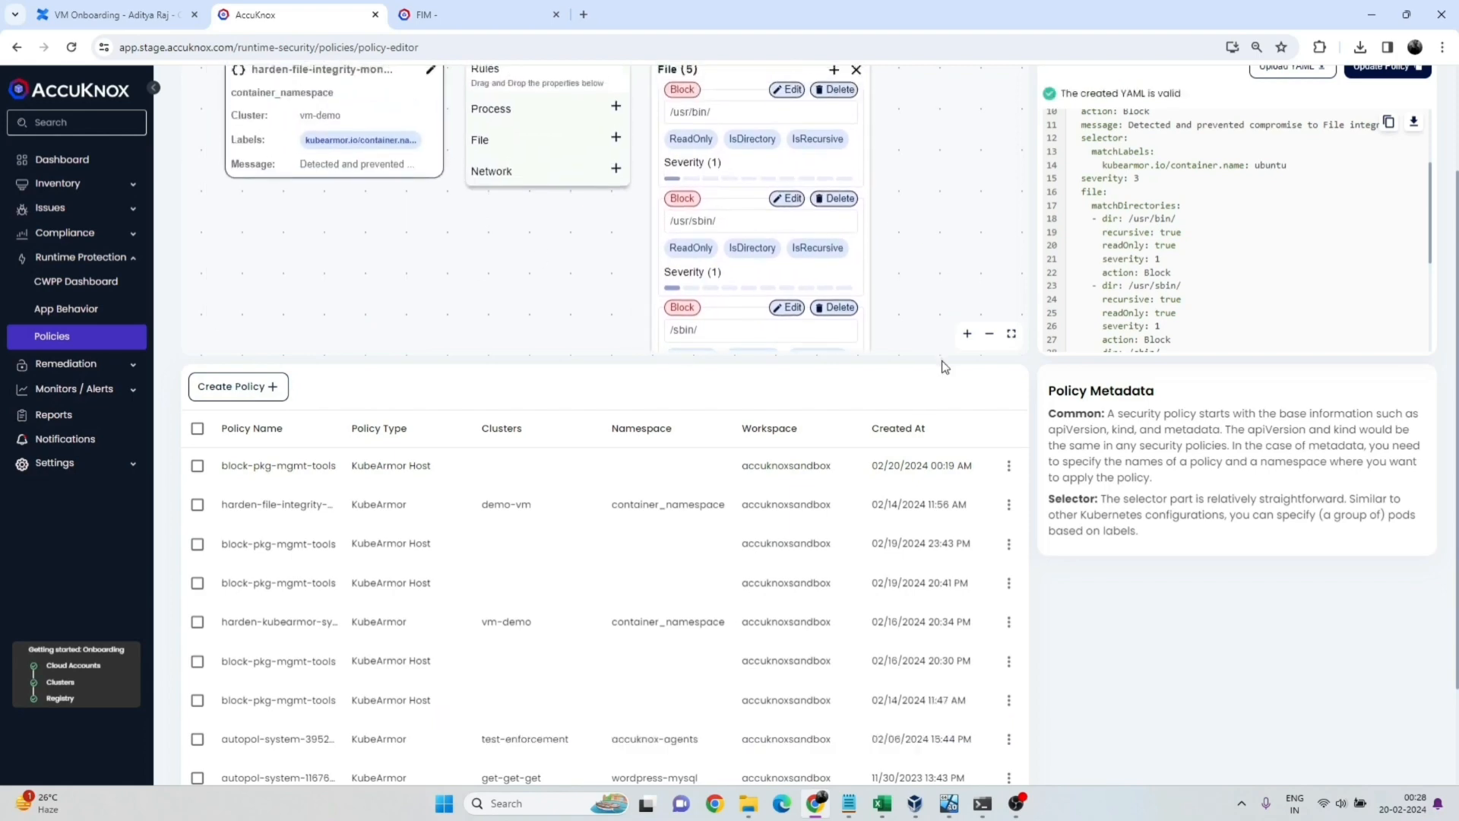
scroll(948, 231, "up", 2)
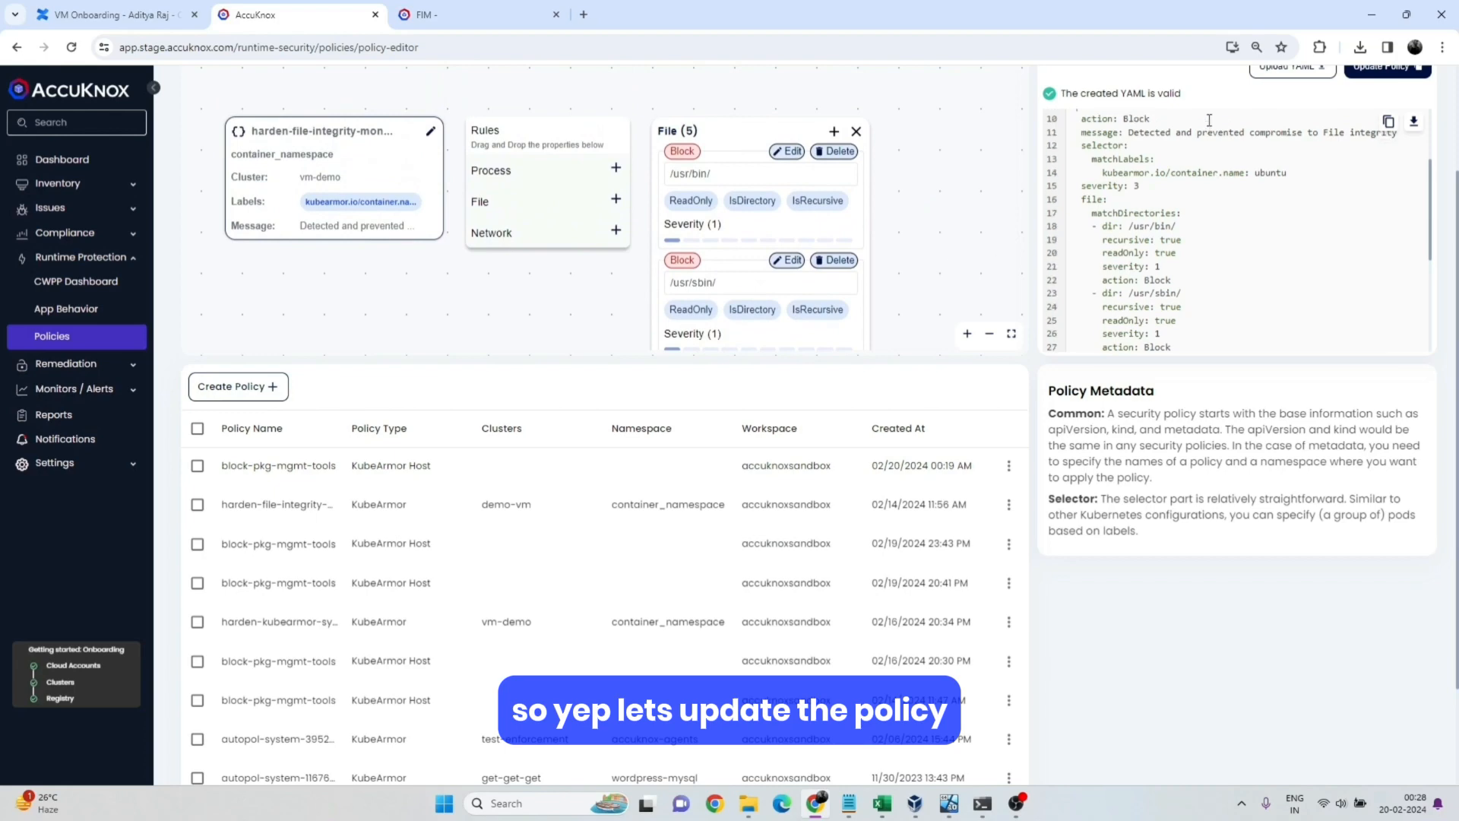
scroll(1209, 120, "up", 5)
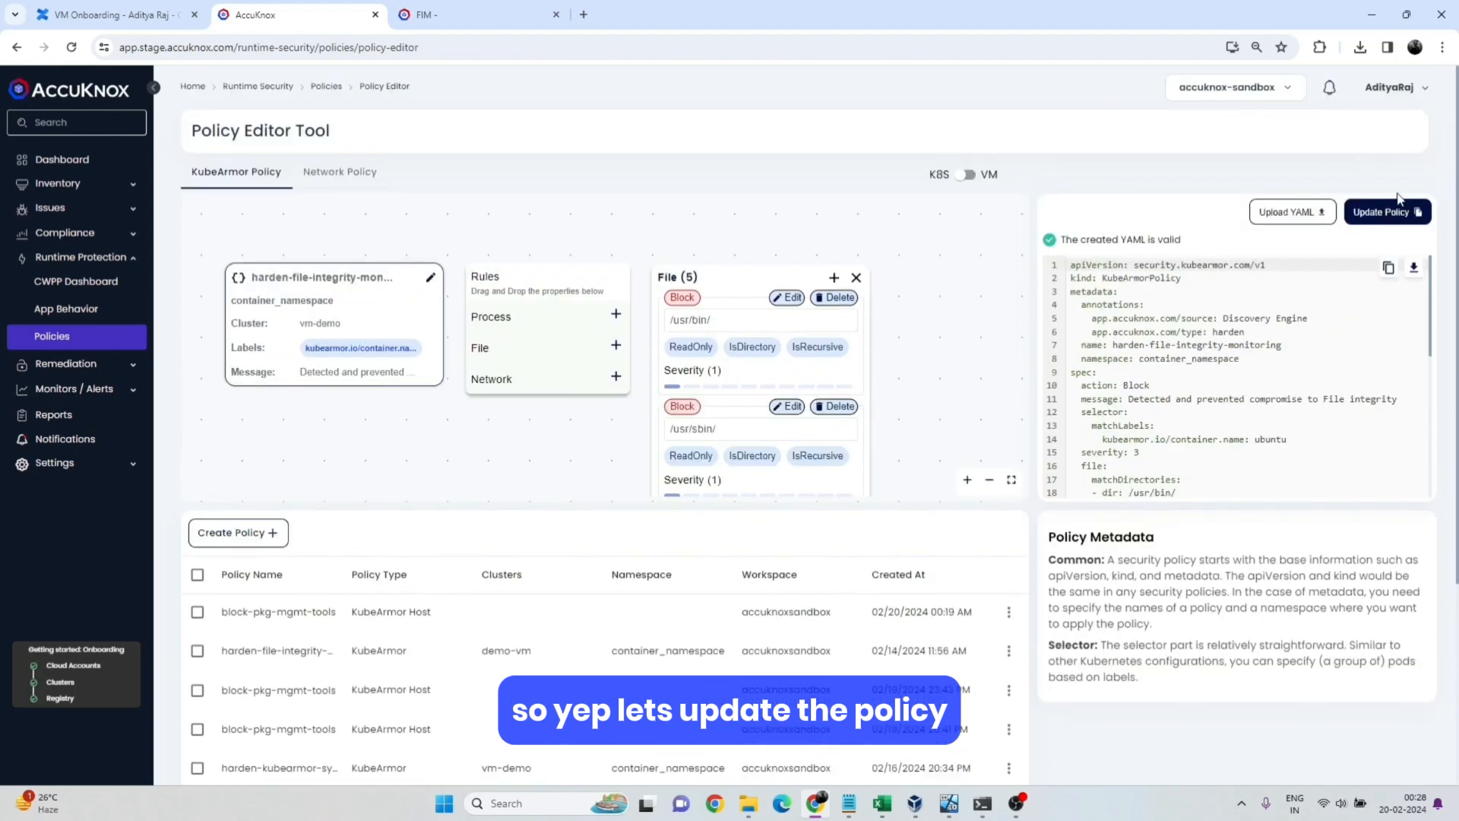
left_click(1391, 208)
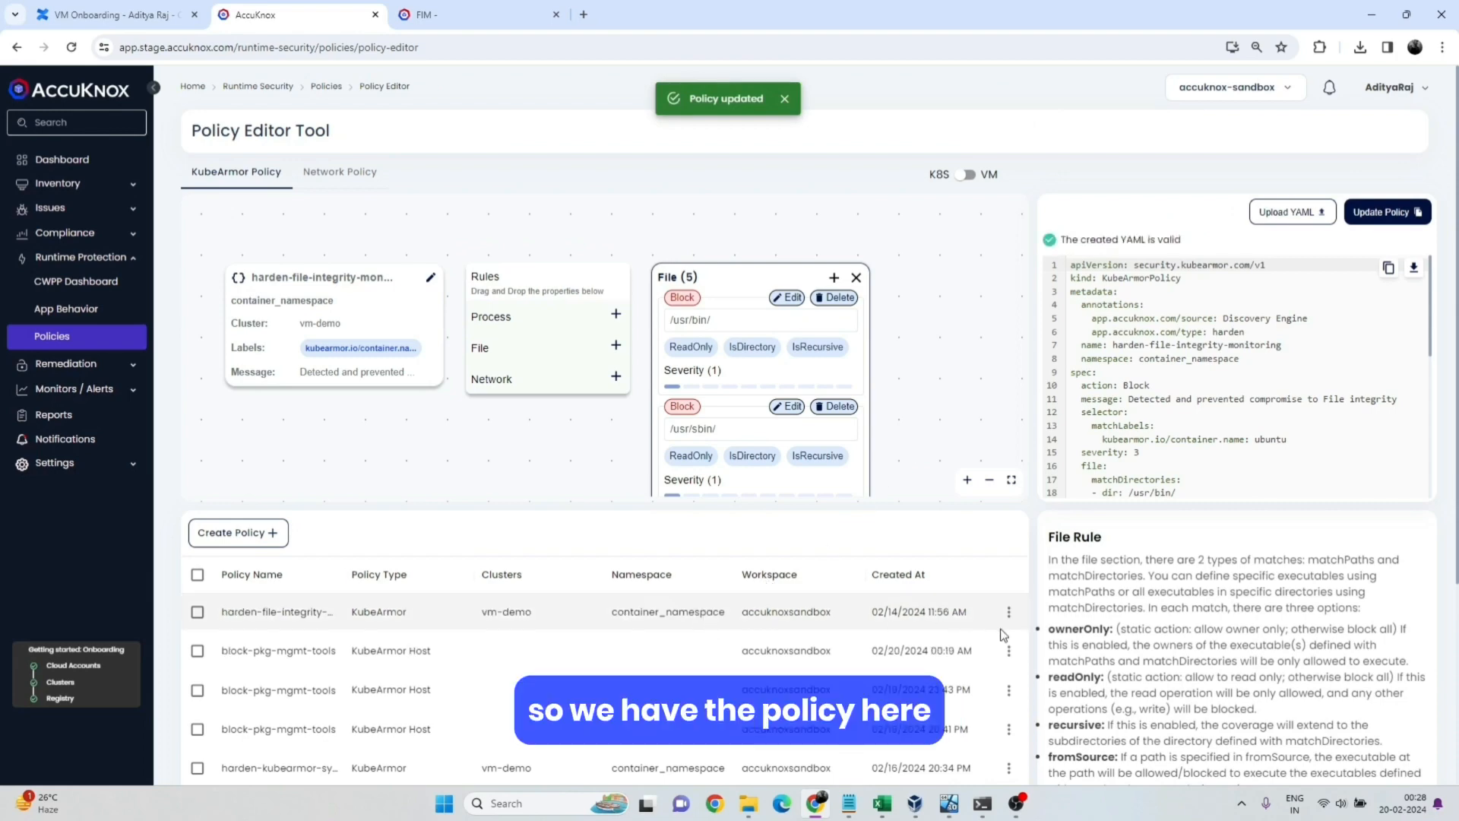
Apply the vm-demo harden-file-integrity-monitoring policy without a commit message.
left_click(1008, 611)
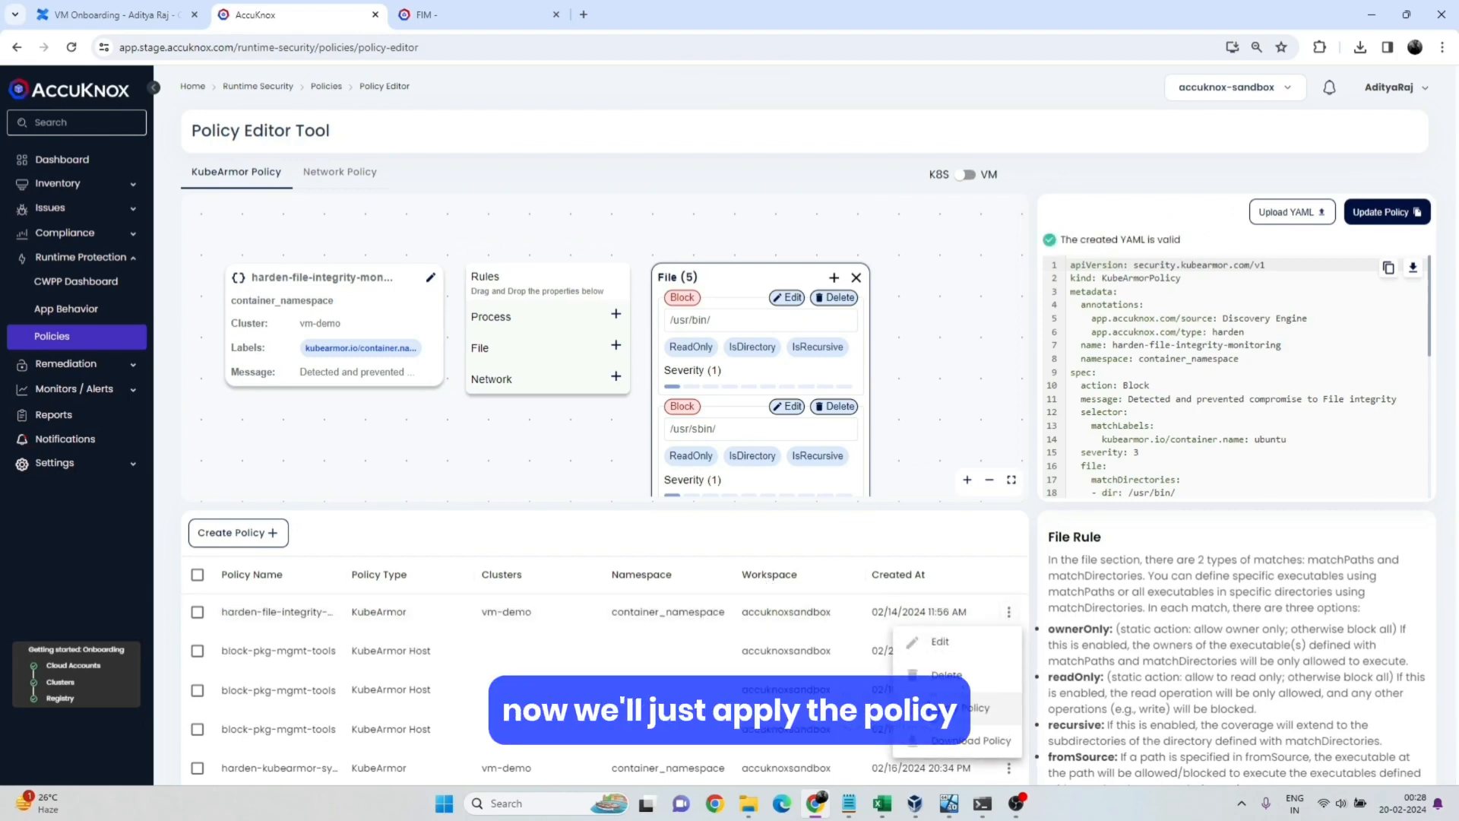
left_click(980, 708)
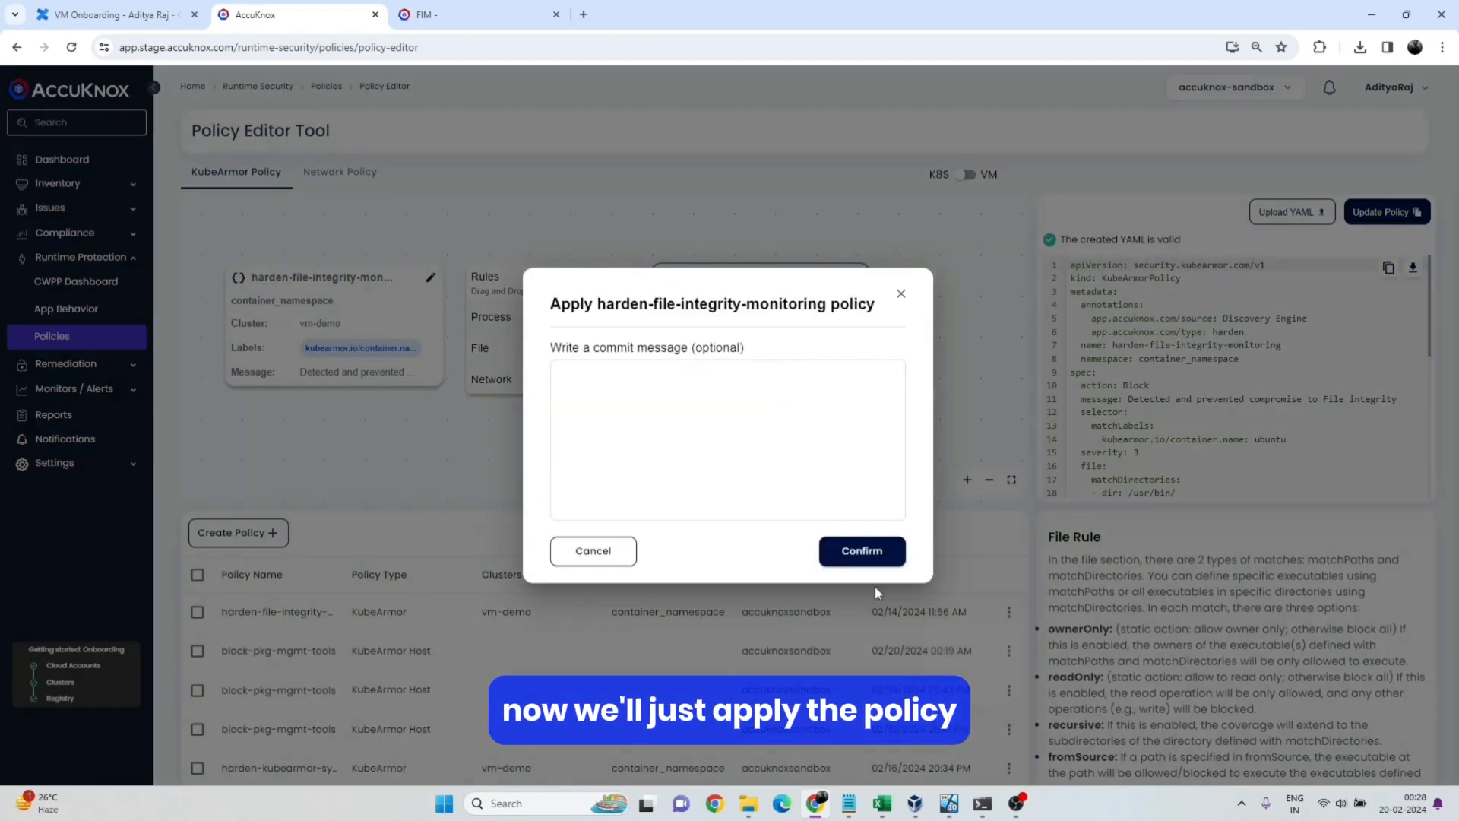
left_click(850, 552)
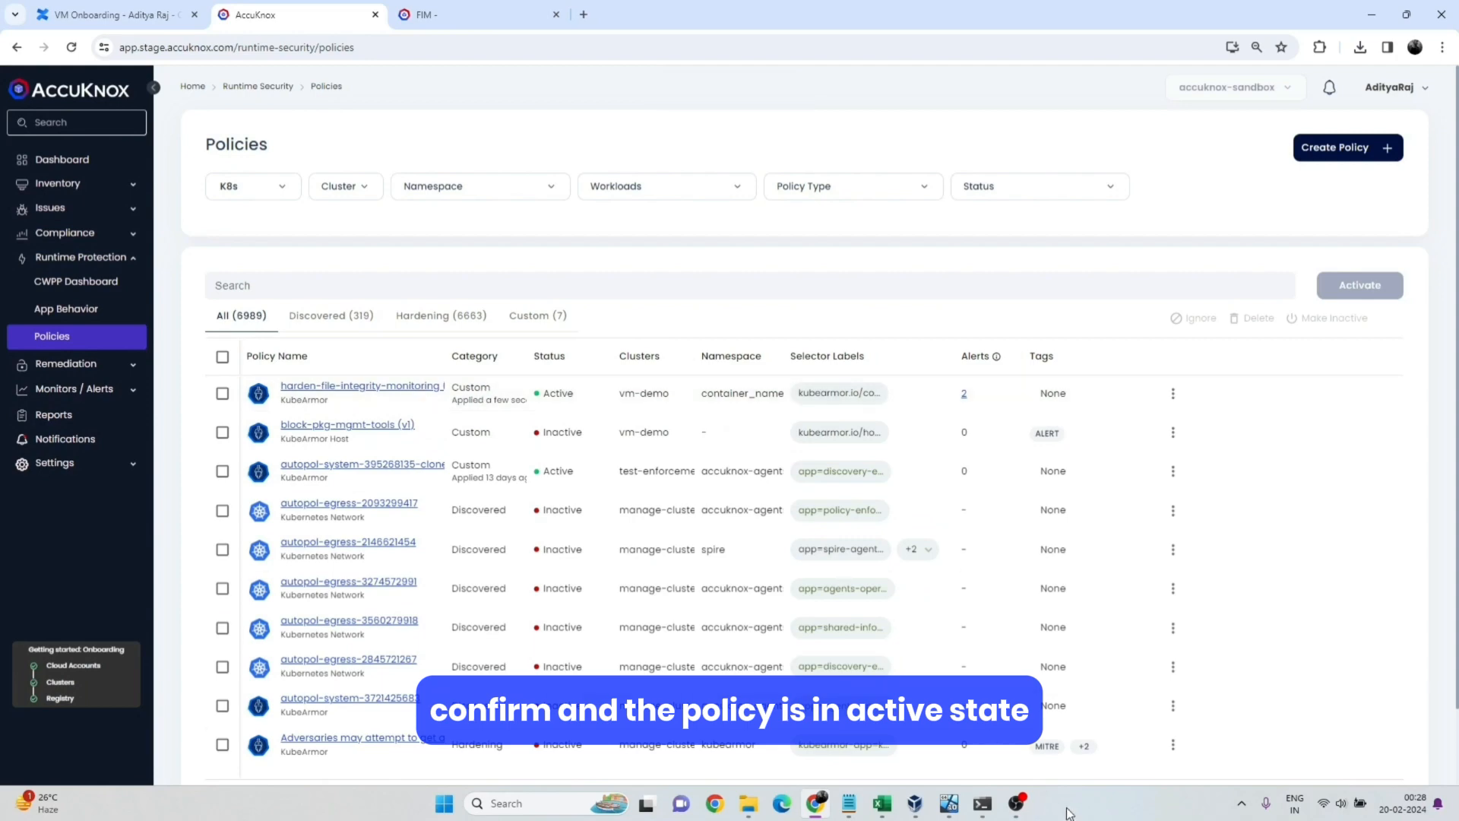
Switch to the ubuntu container's terminal, change to the /usr/sbin/ directory and list its contents.
left_click(983, 803)
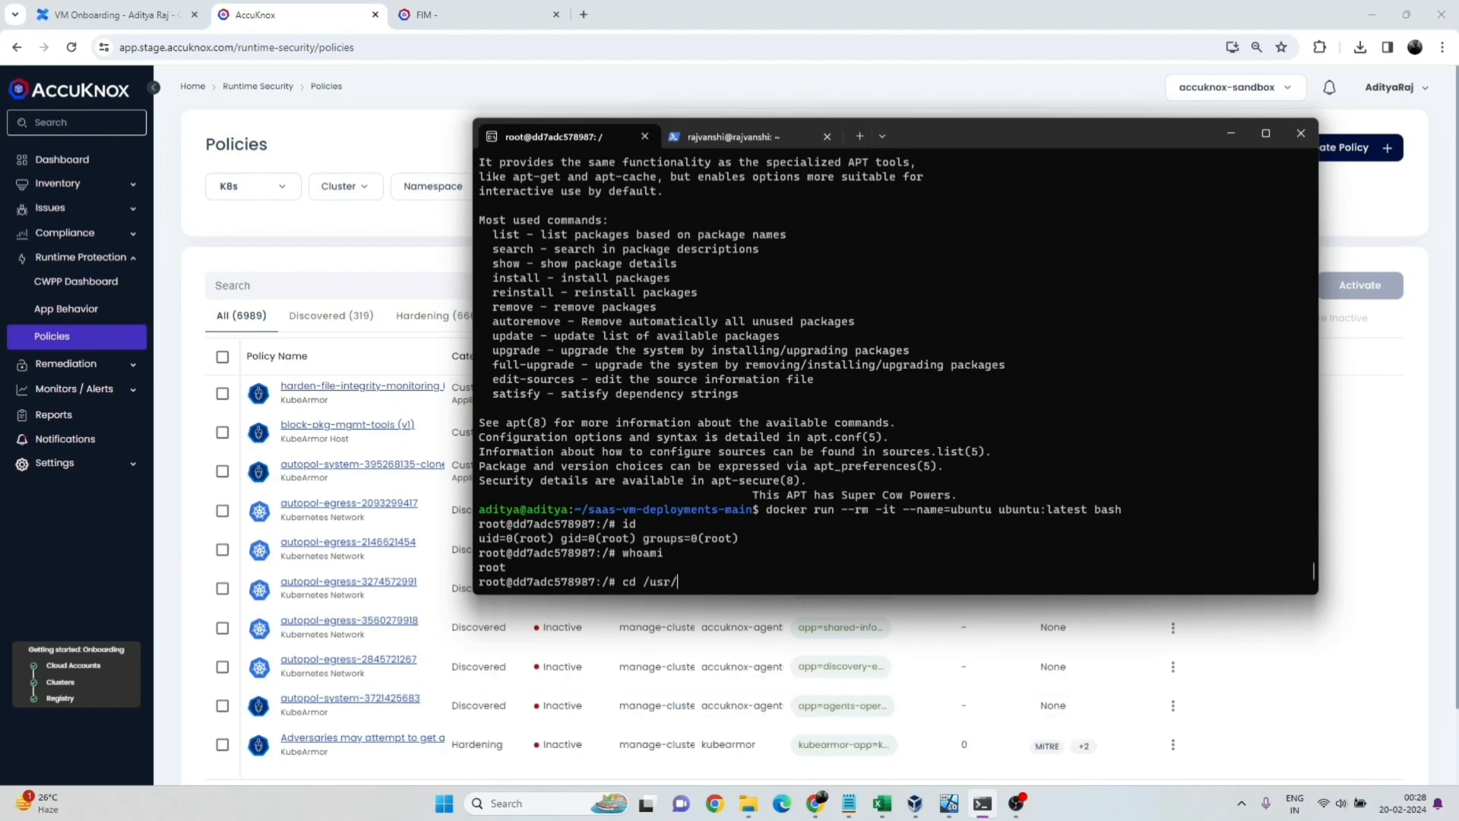
type("cd /usr/sbin/")
key("Return")
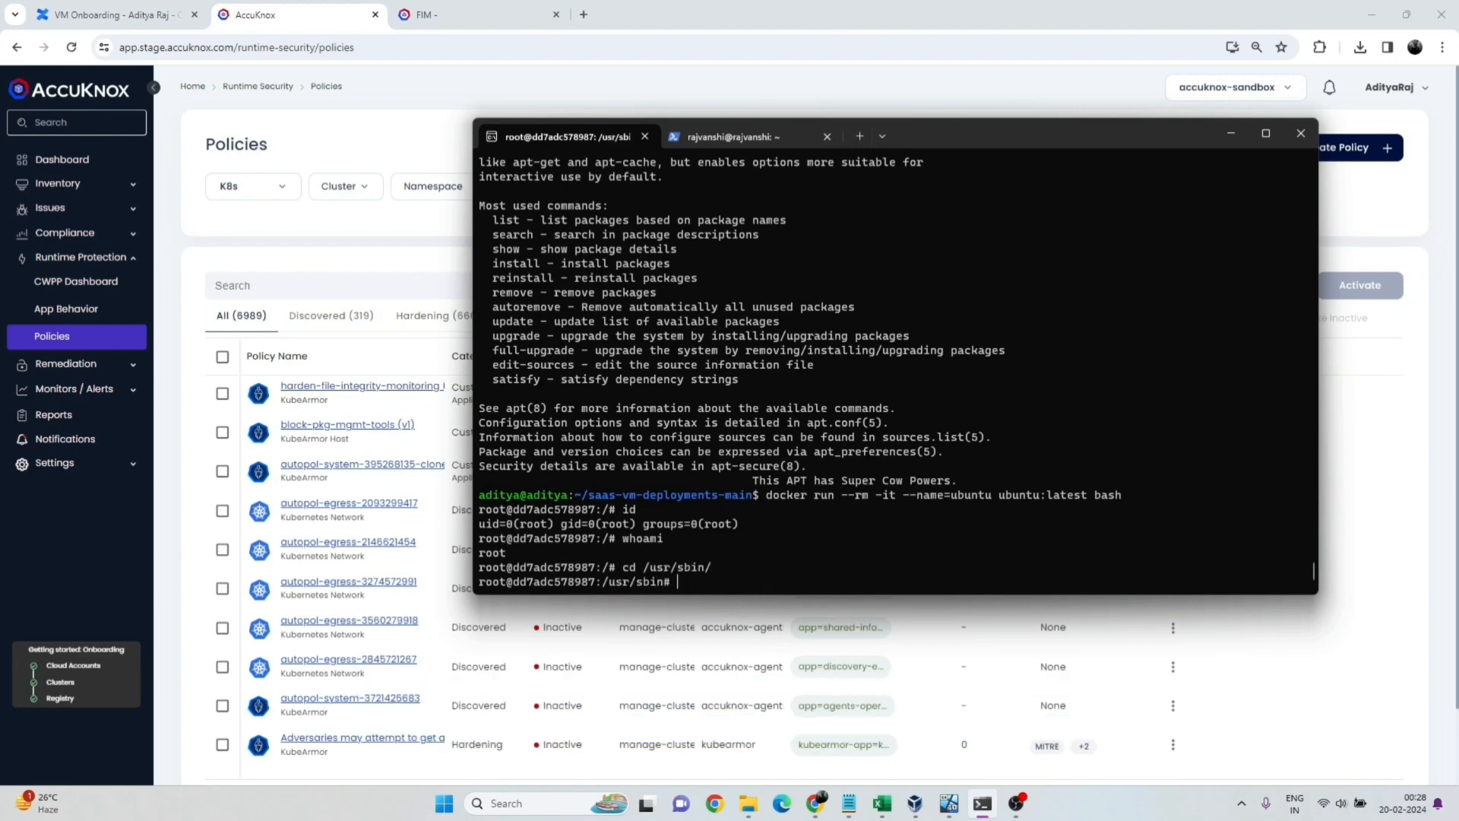
type("ls")
key("Return")
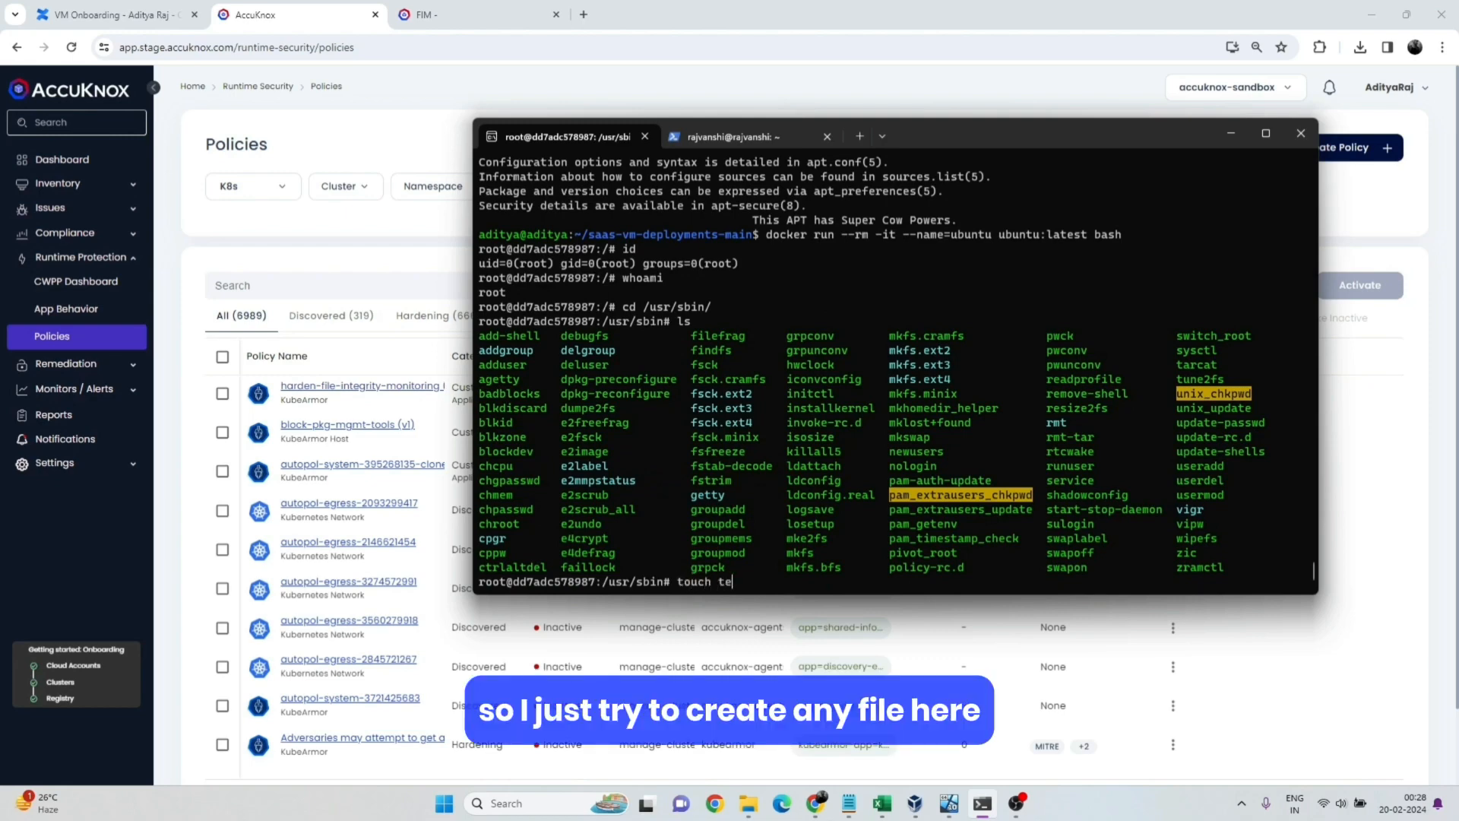
Try to create a file with "touch test" and delete useradd with "rm useradd" in /usr/sbin.
type("touch test")
key("Return")
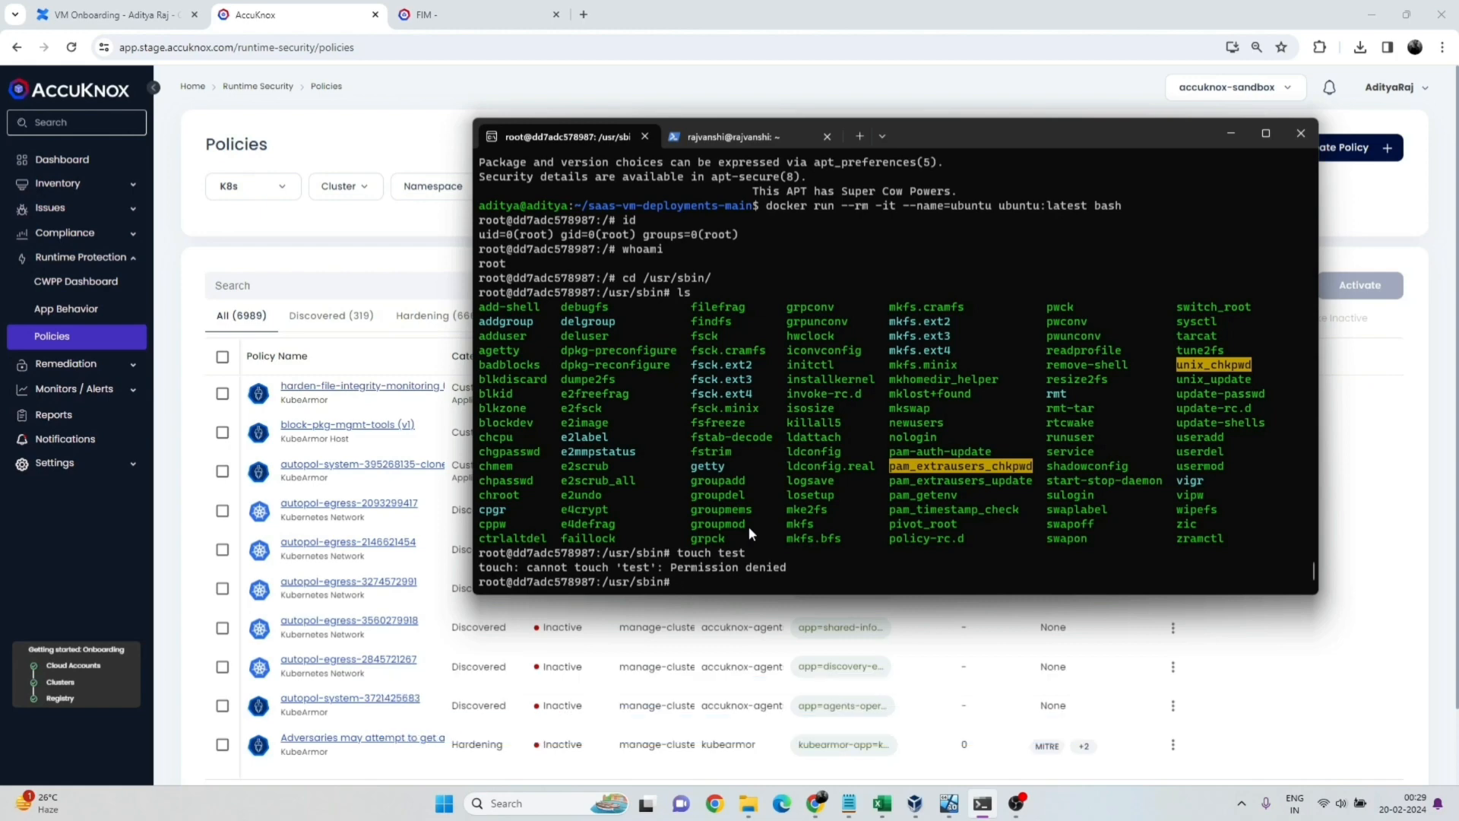
type("rm us")
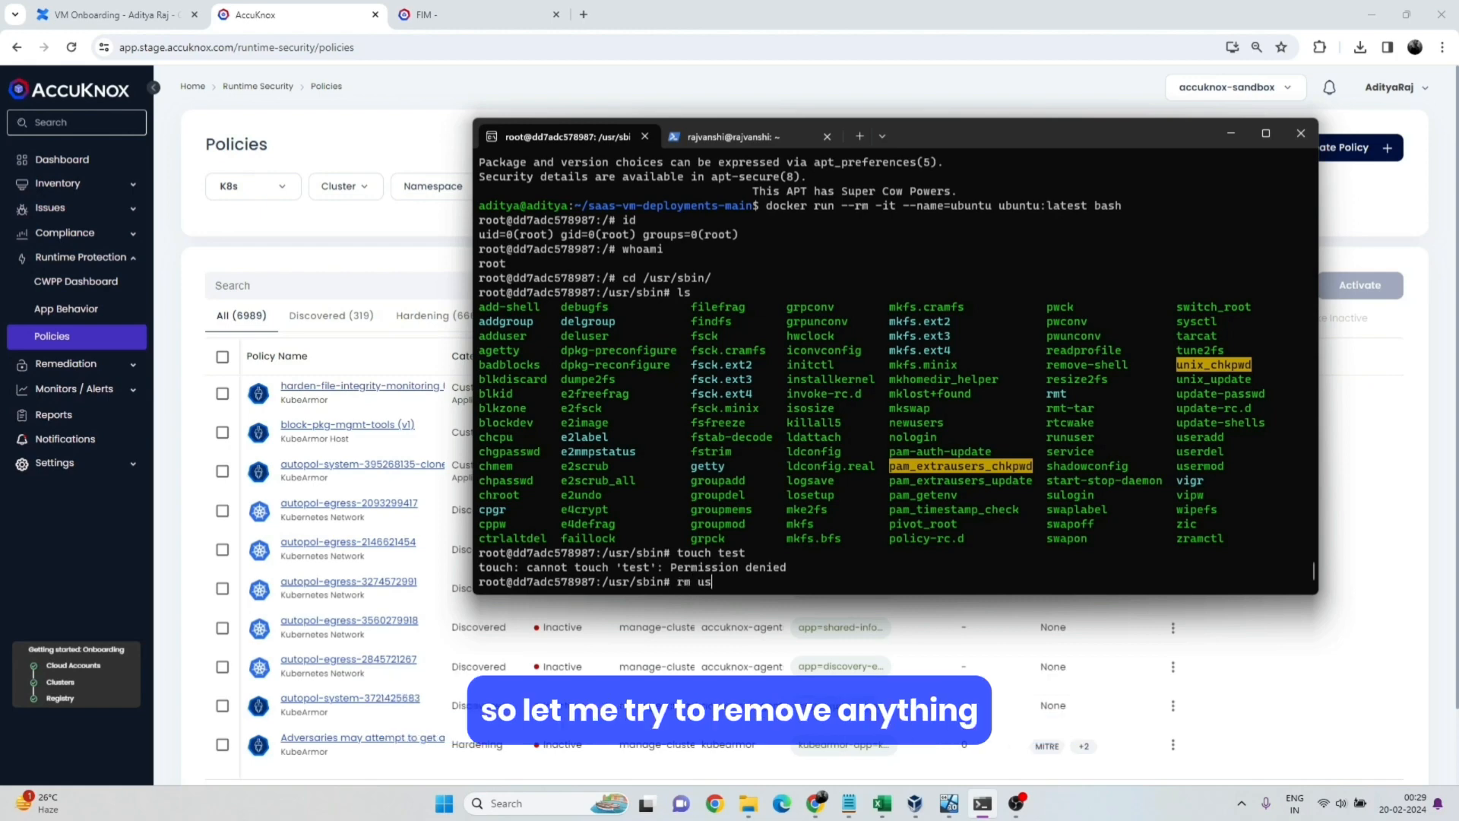
type("r")
key("BackSpace")
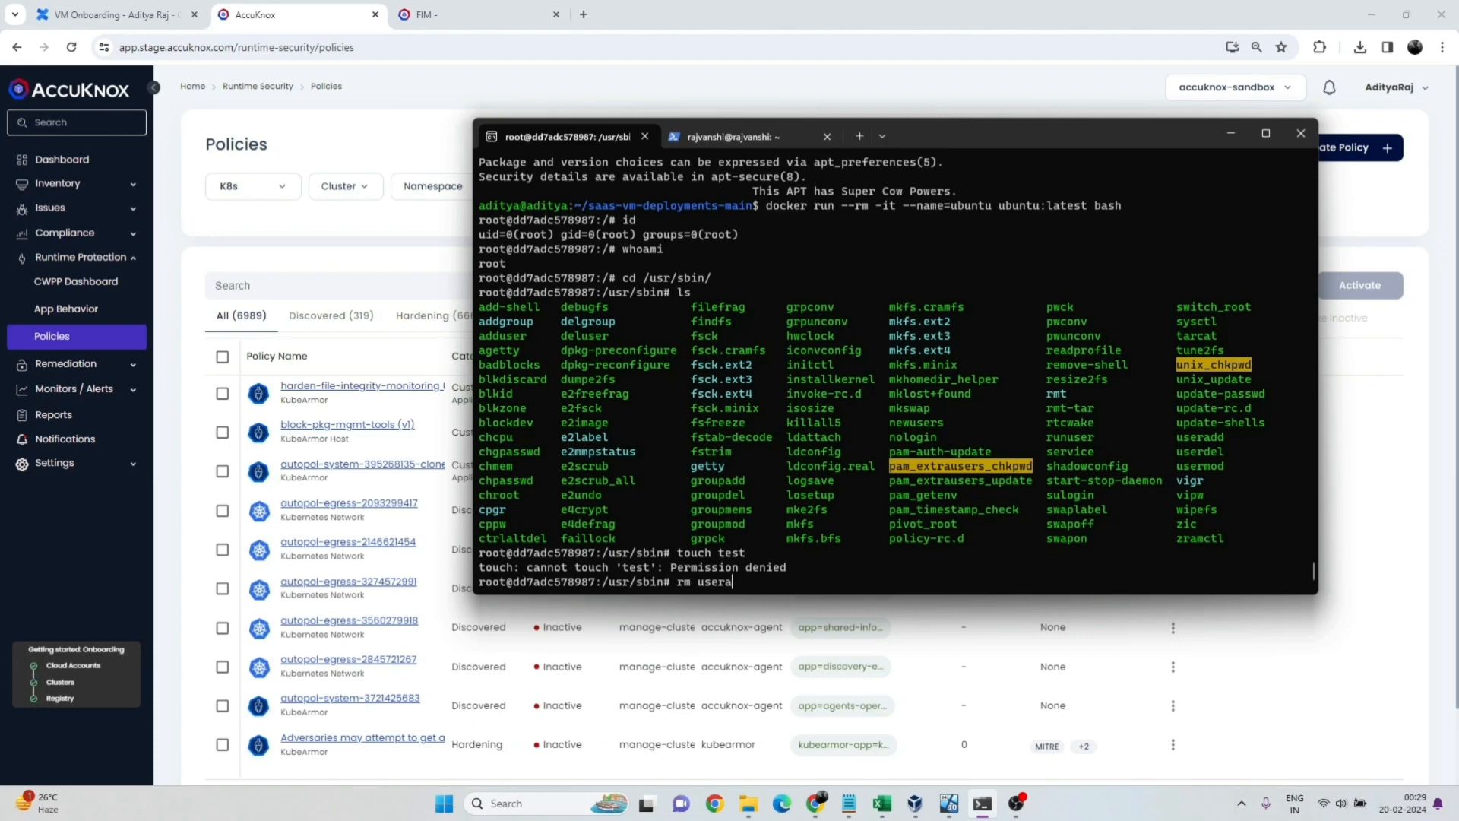
type("eradd")
key("Return")
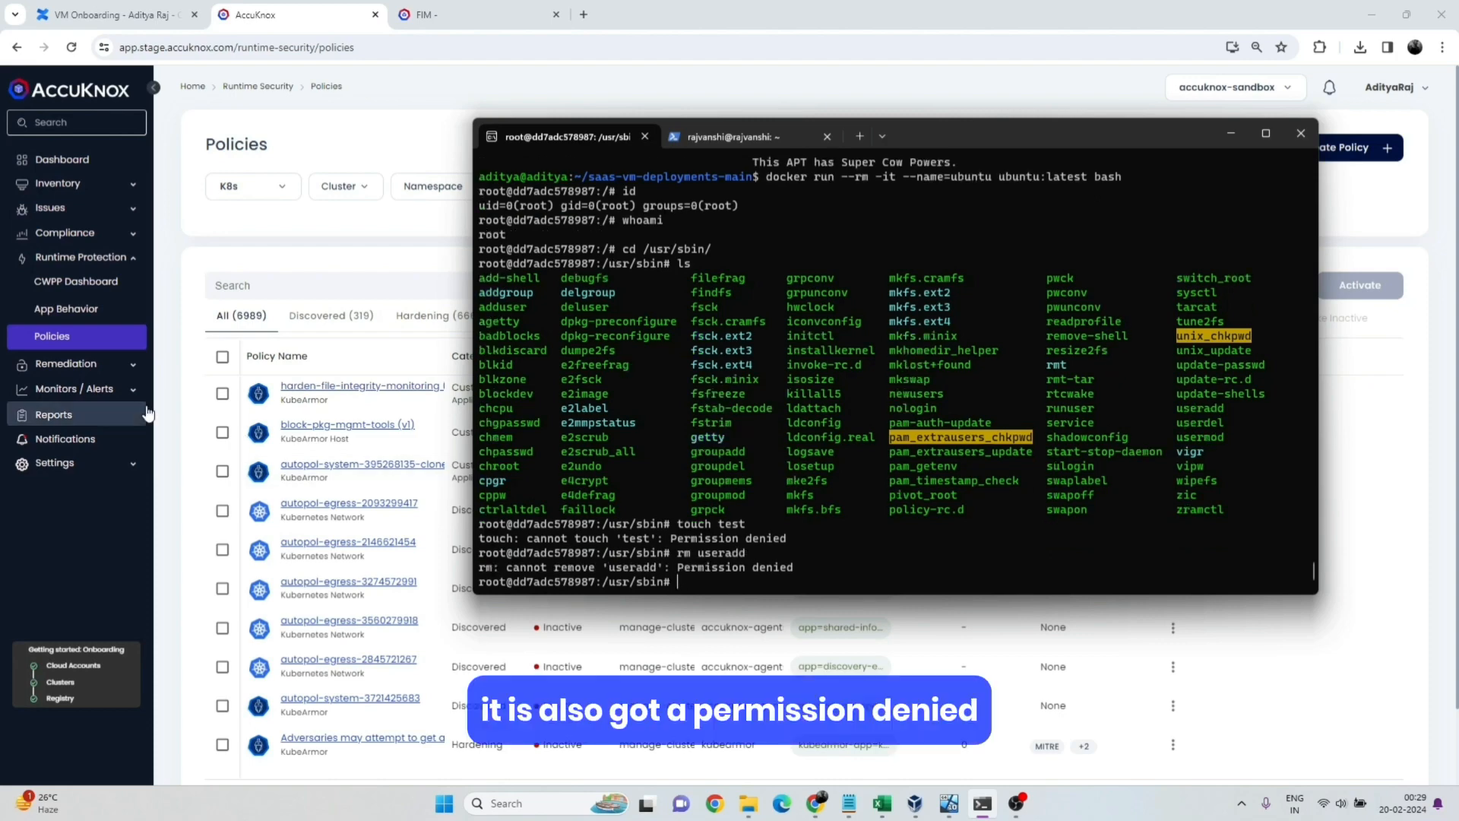
Open the AccuKnox alerts and examine the details of the two newest vm-demo file integrity alerts.
left_click(80, 393)
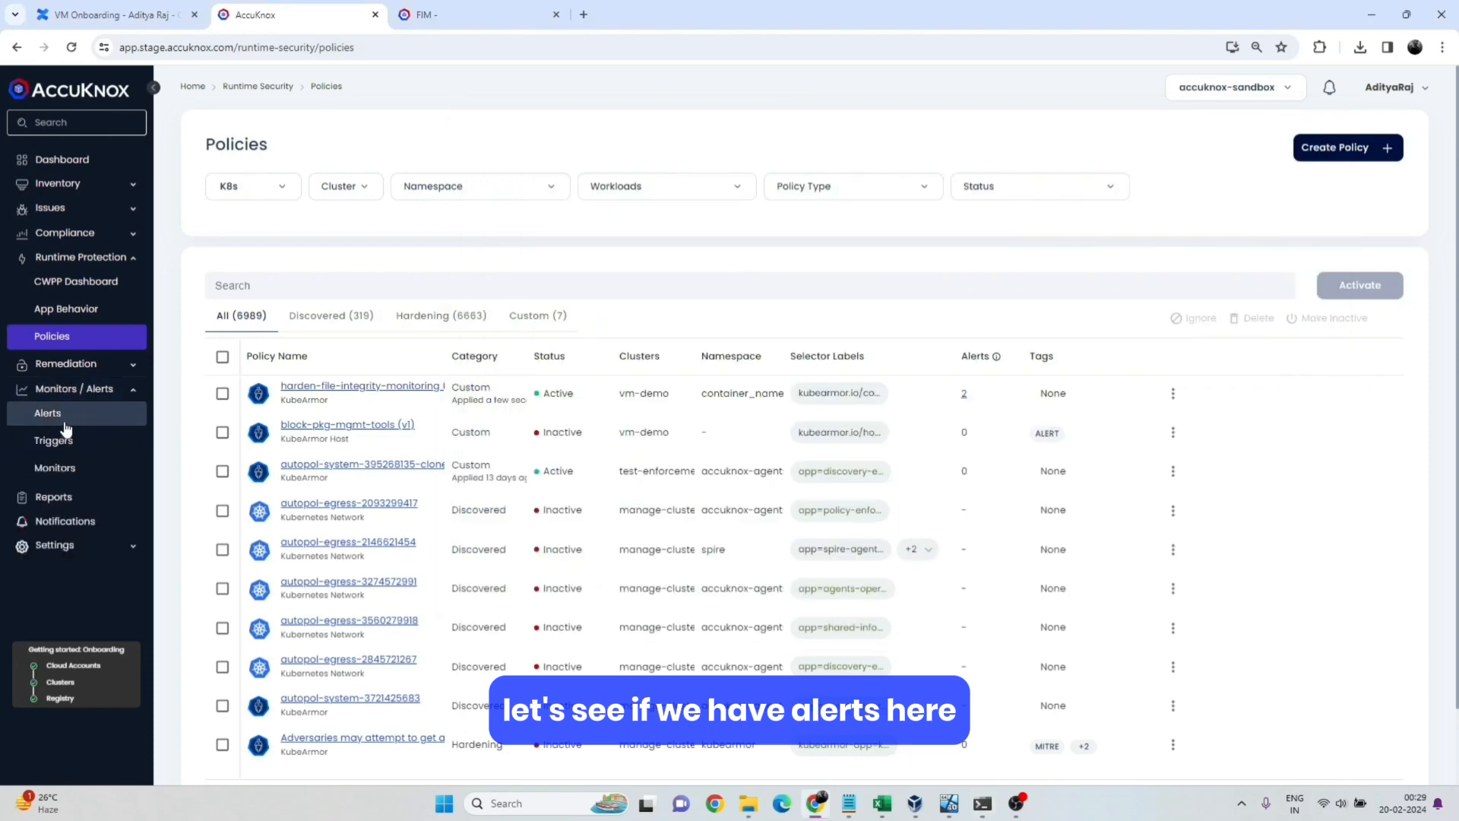
left_click(69, 416)
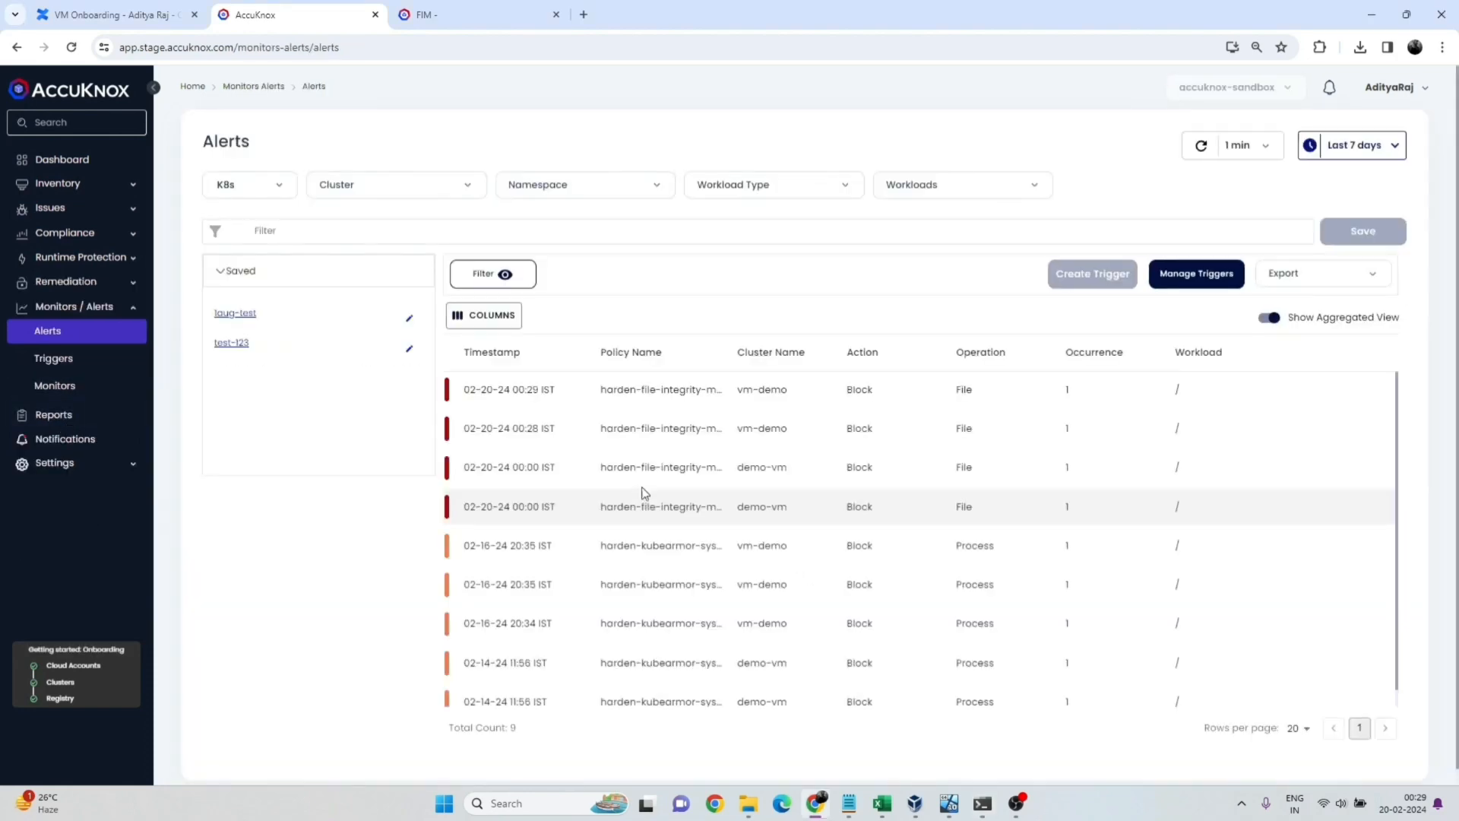
left_click(662, 428)
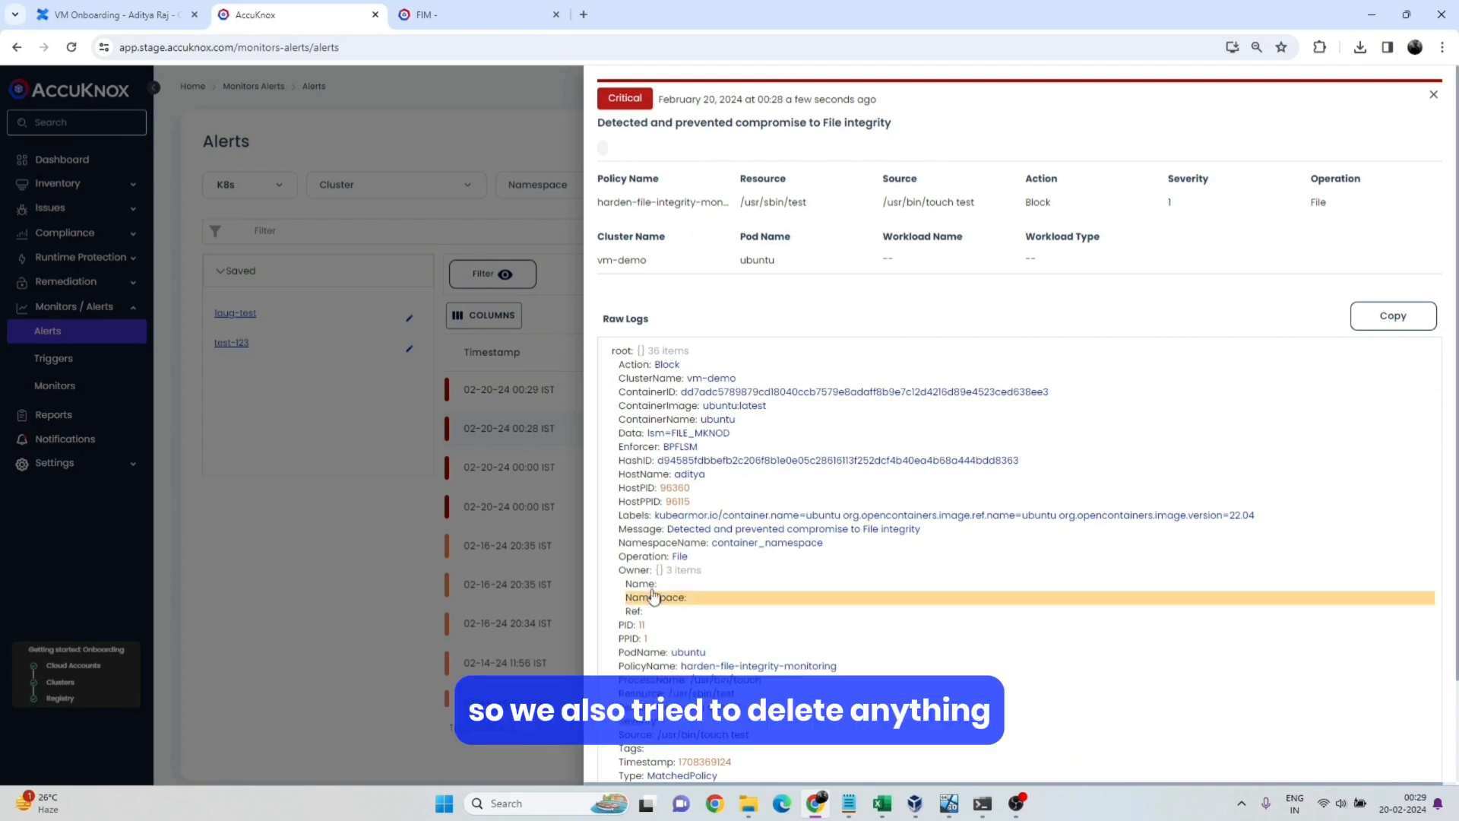
left_click(261, 614)
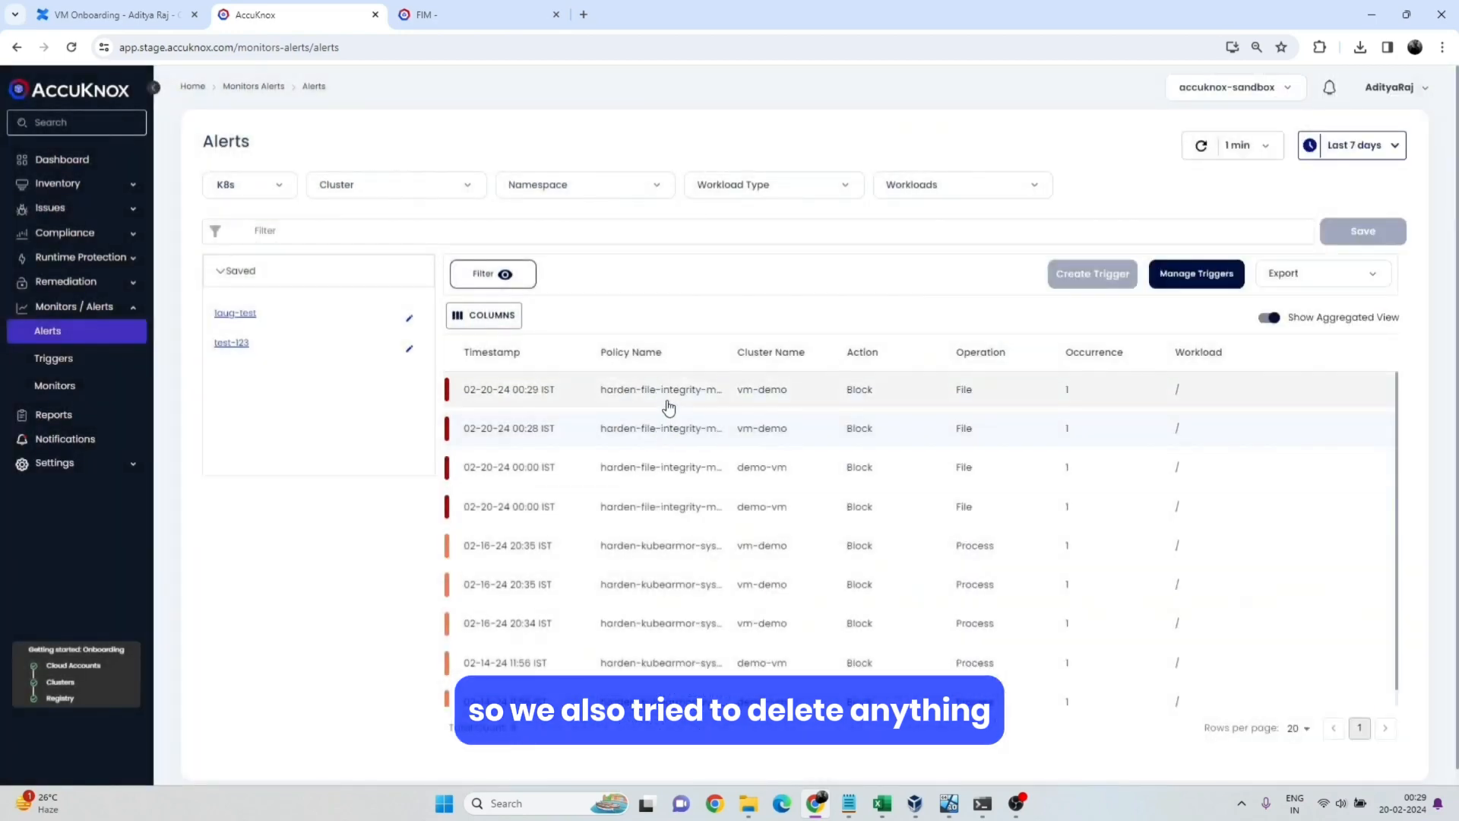
left_click(664, 401)
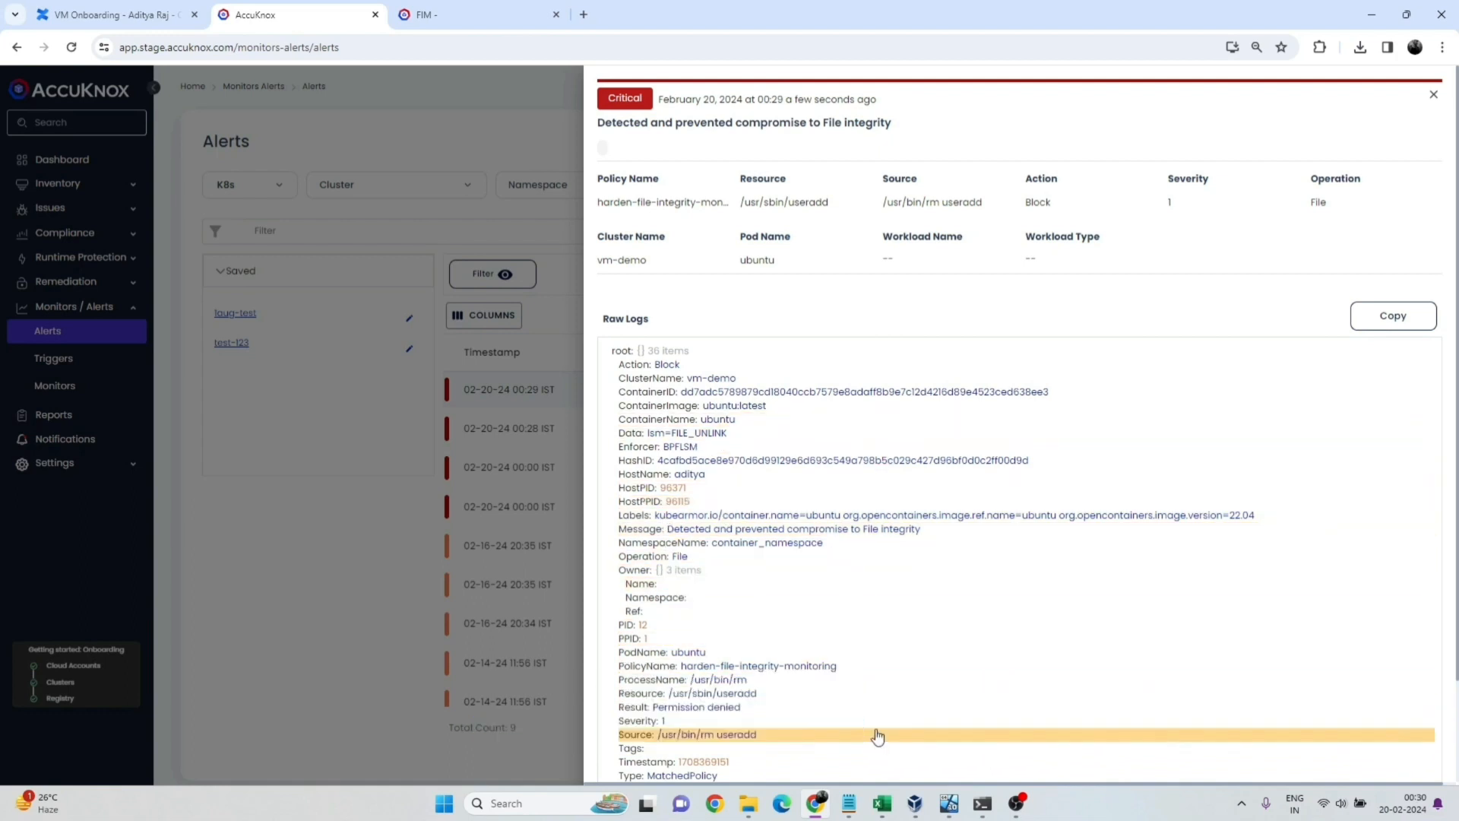
left_click(390, 599)
Make the vm-demo harden-file-integrity-monitoring policy inactive in the runtime protection policies.
left_click(67, 258)
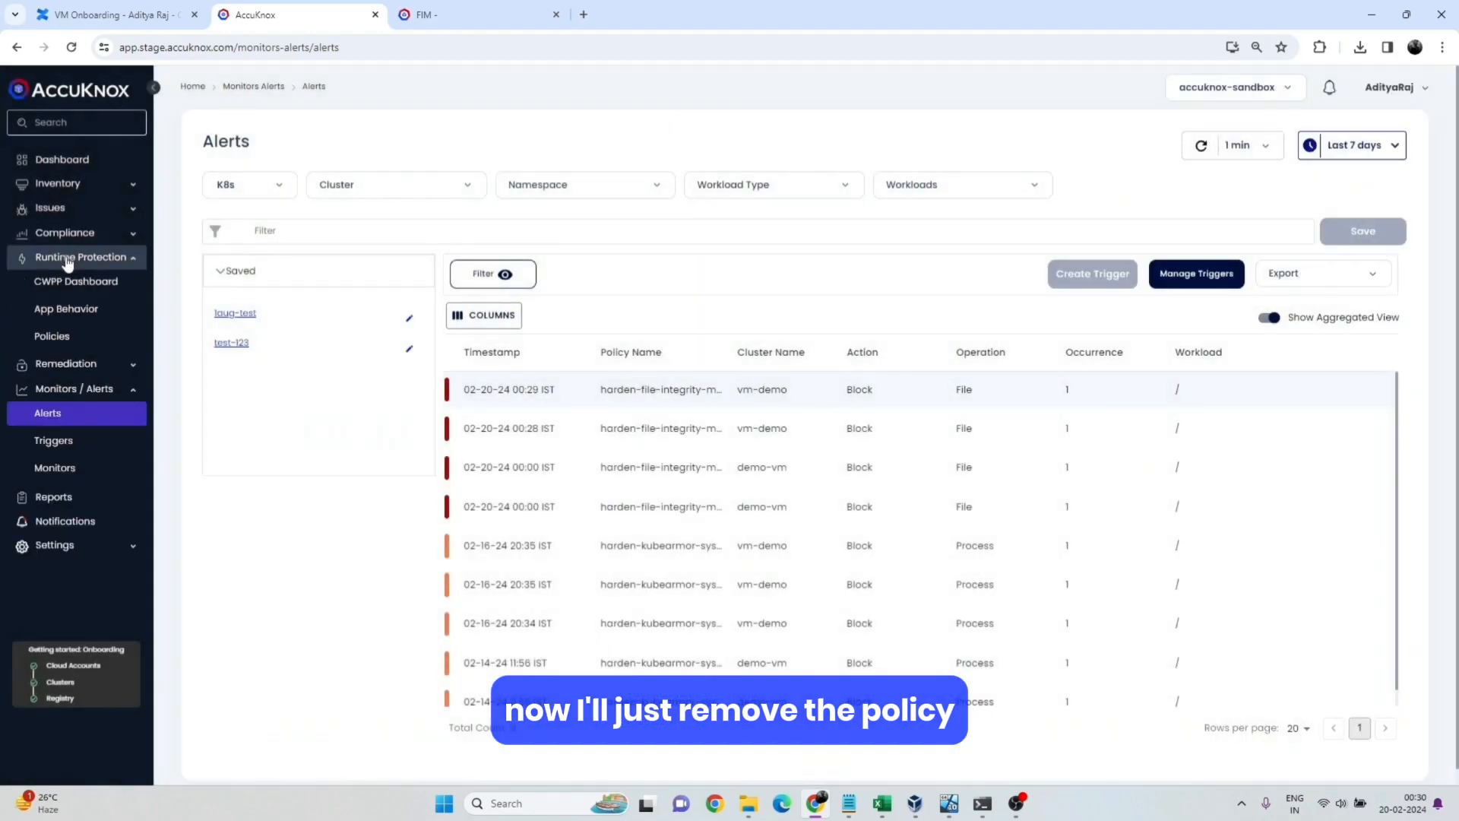
left_click(77, 337)
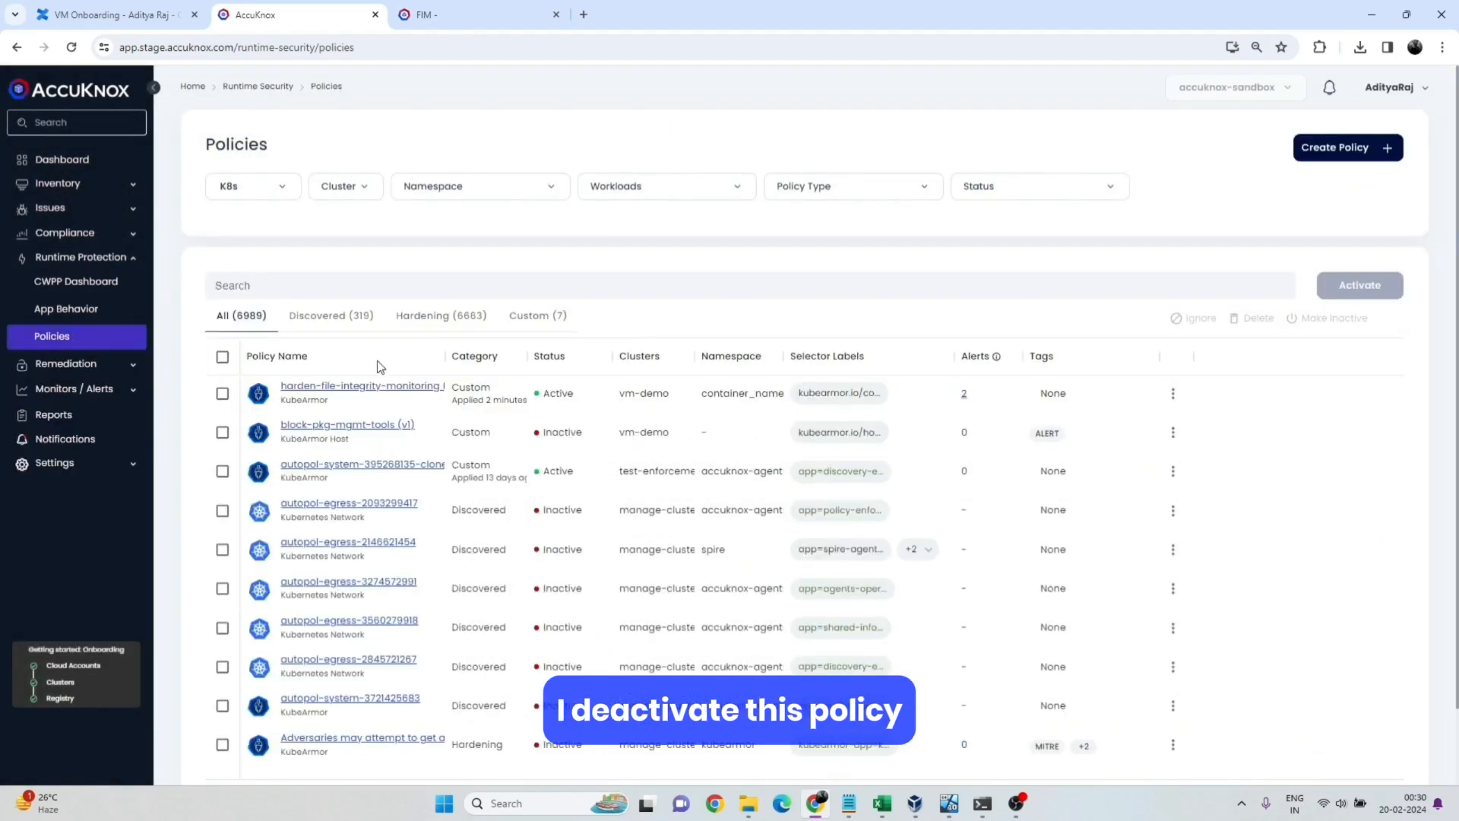
left_click(223, 393)
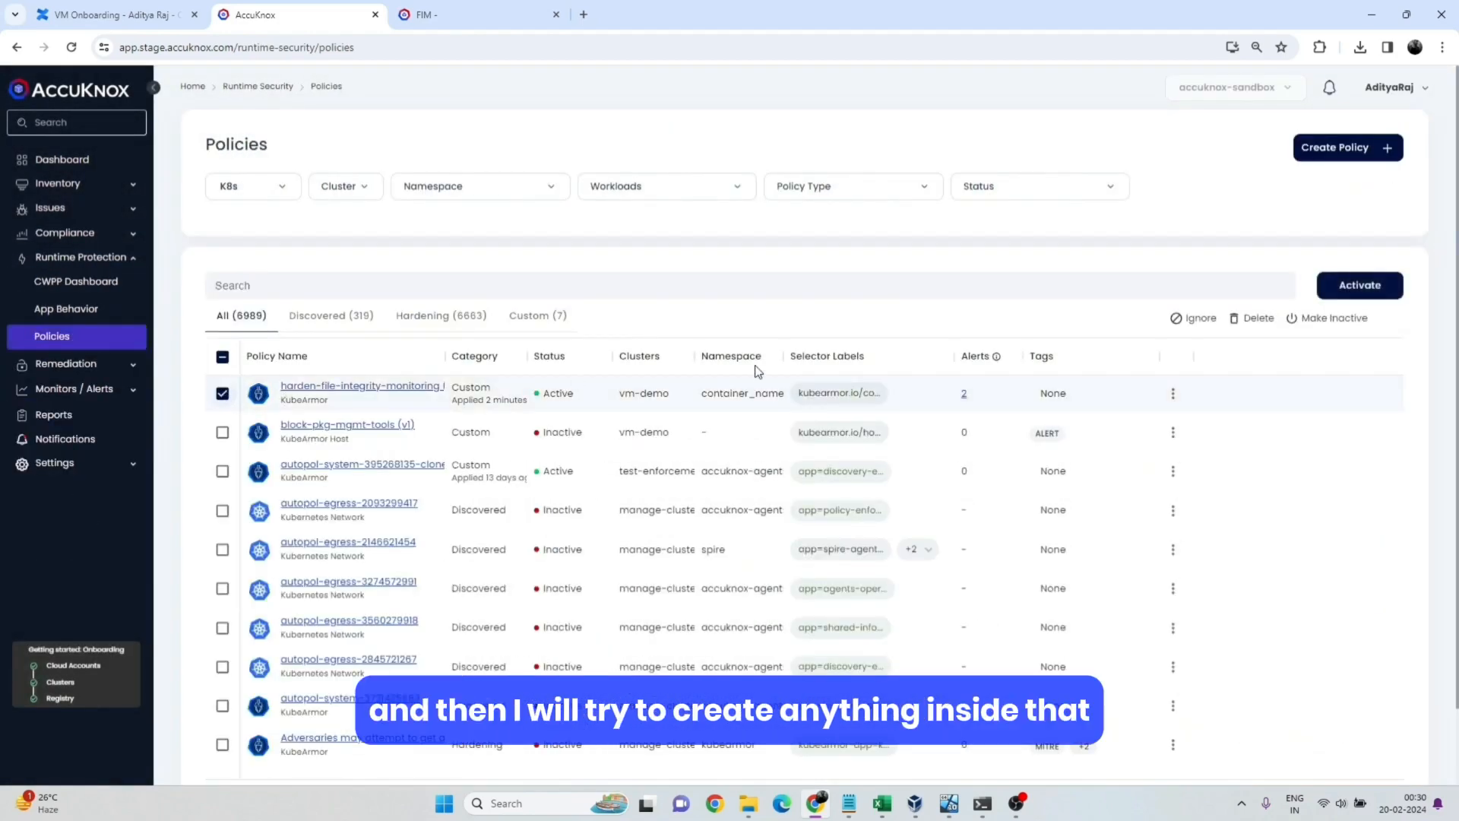
left_click(1313, 328)
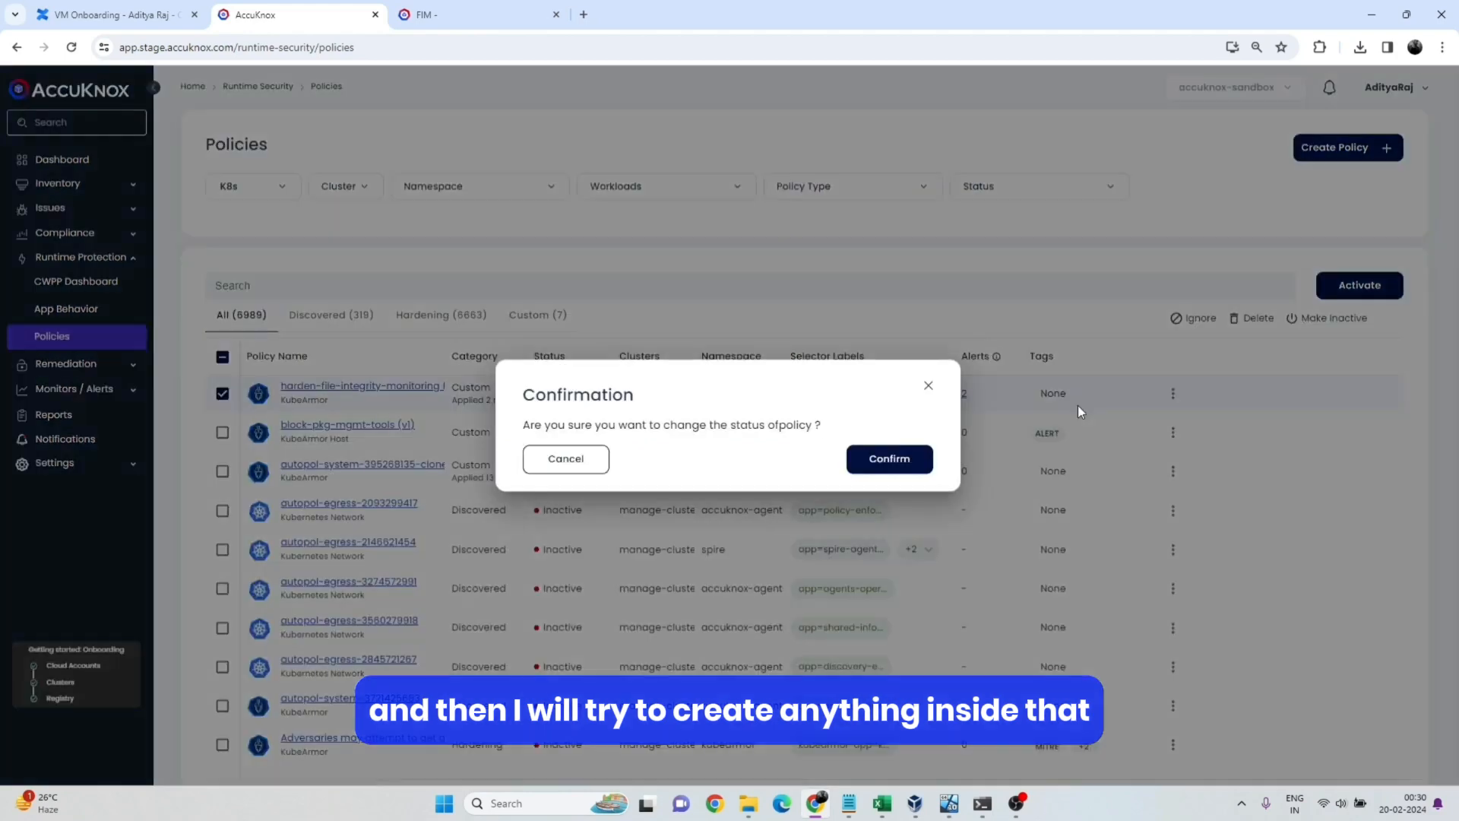
left_click(905, 459)
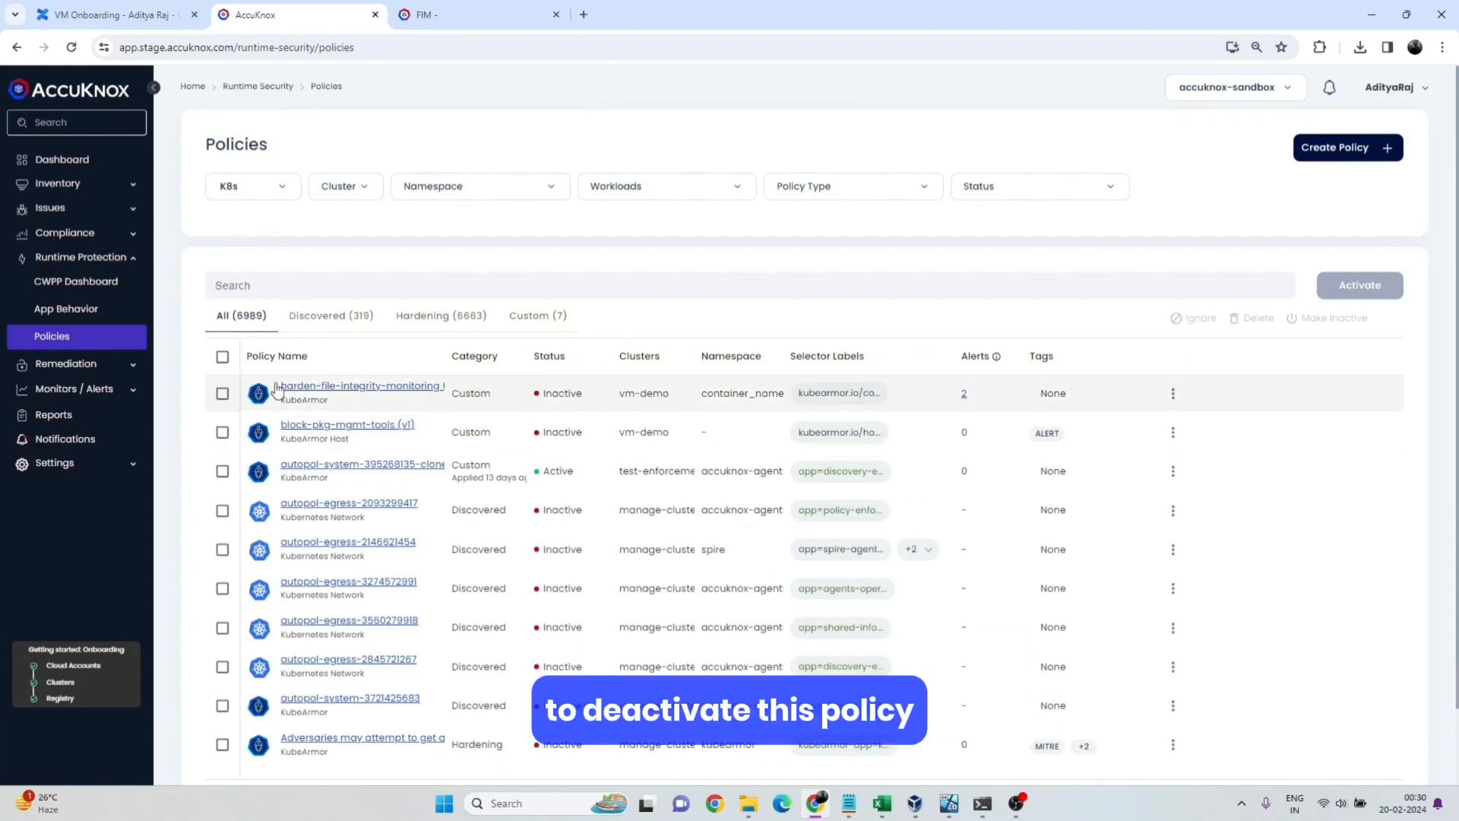
Switch to the ubuntu container's terminal and create a file in /usr/sbin with "touch test".
left_click(223, 394)
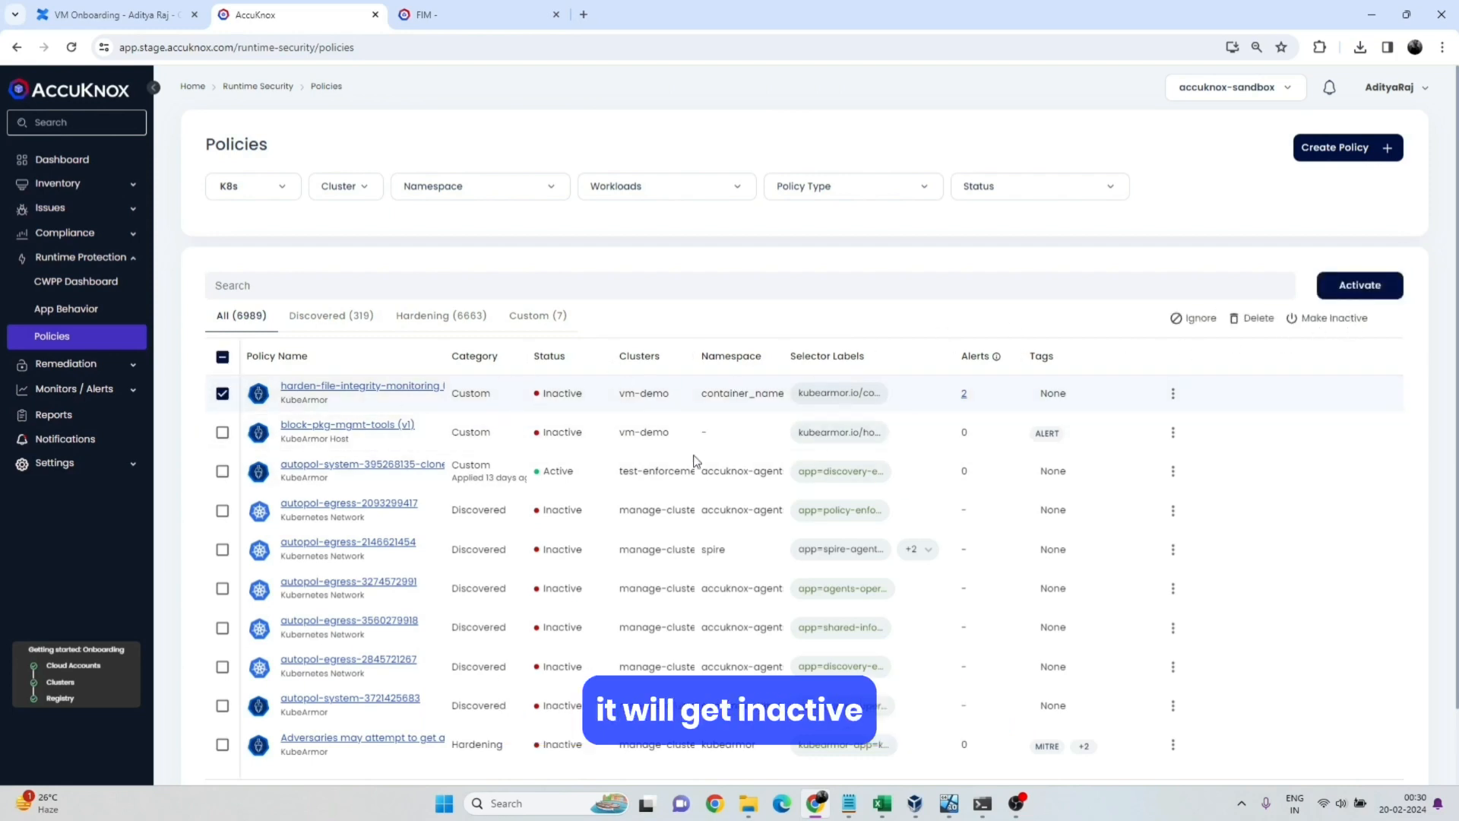
key("alt+Tab")
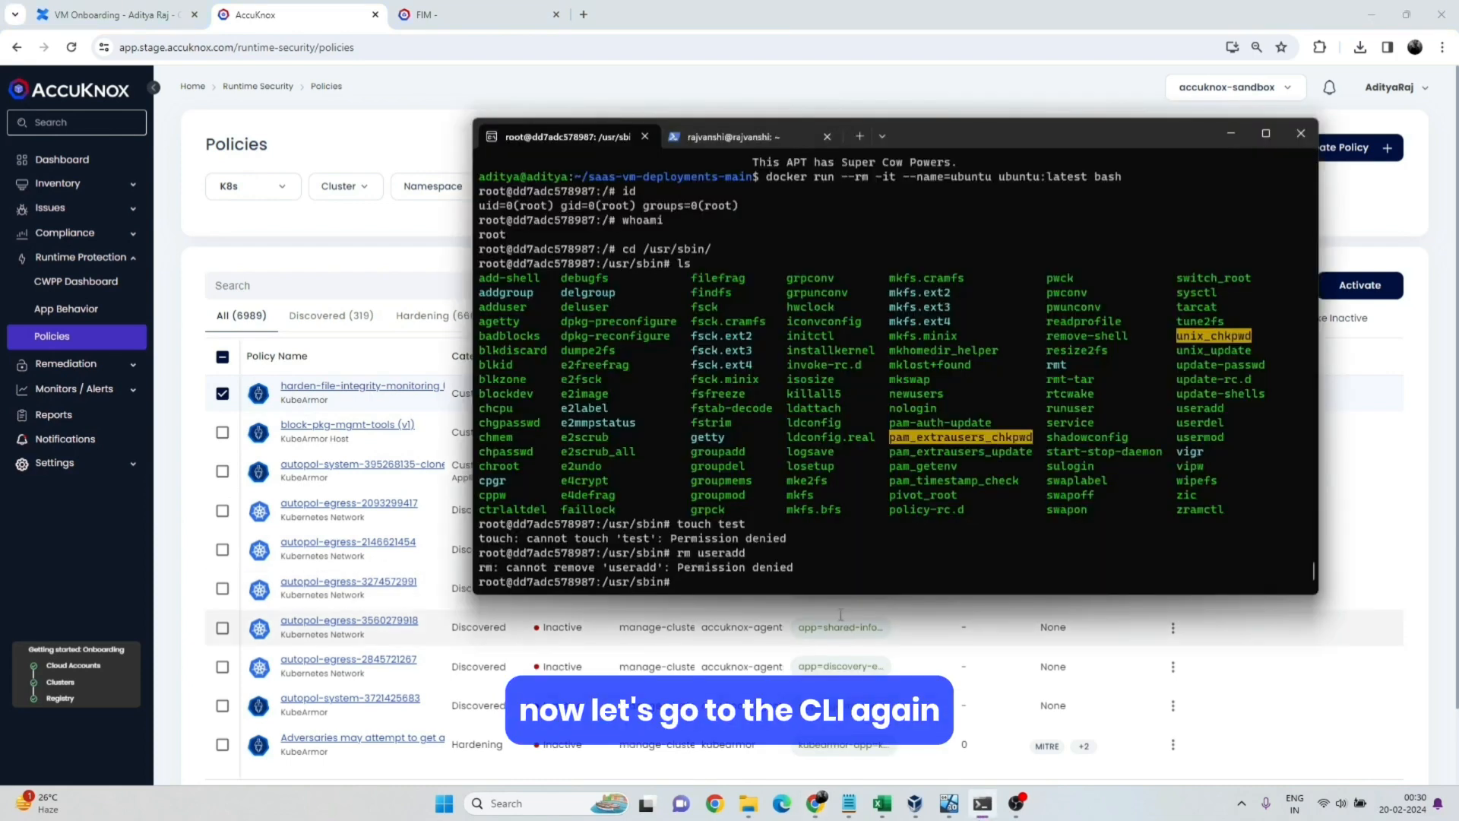
type("tou")
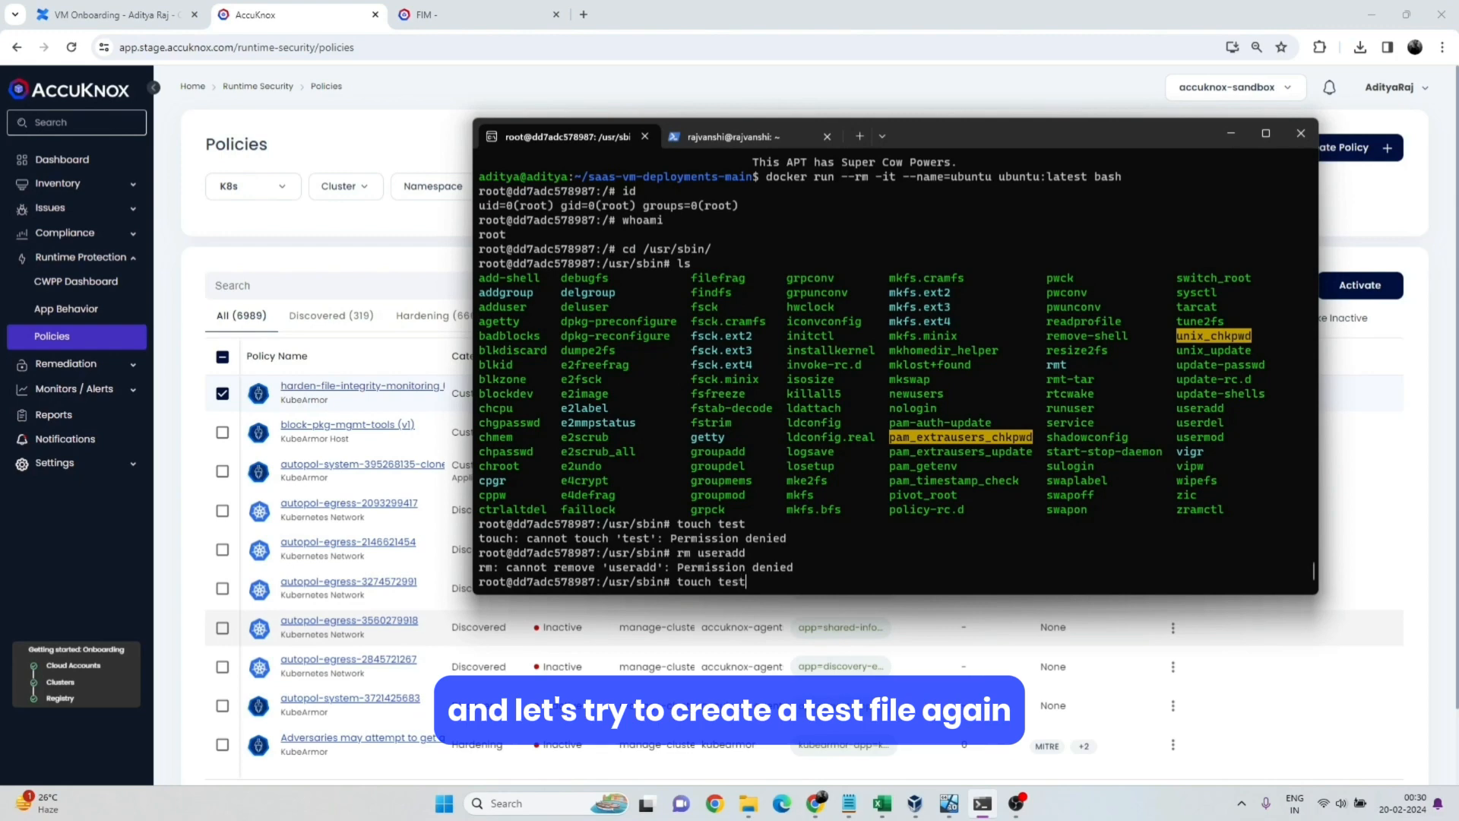
type("ch test")
key("Return")
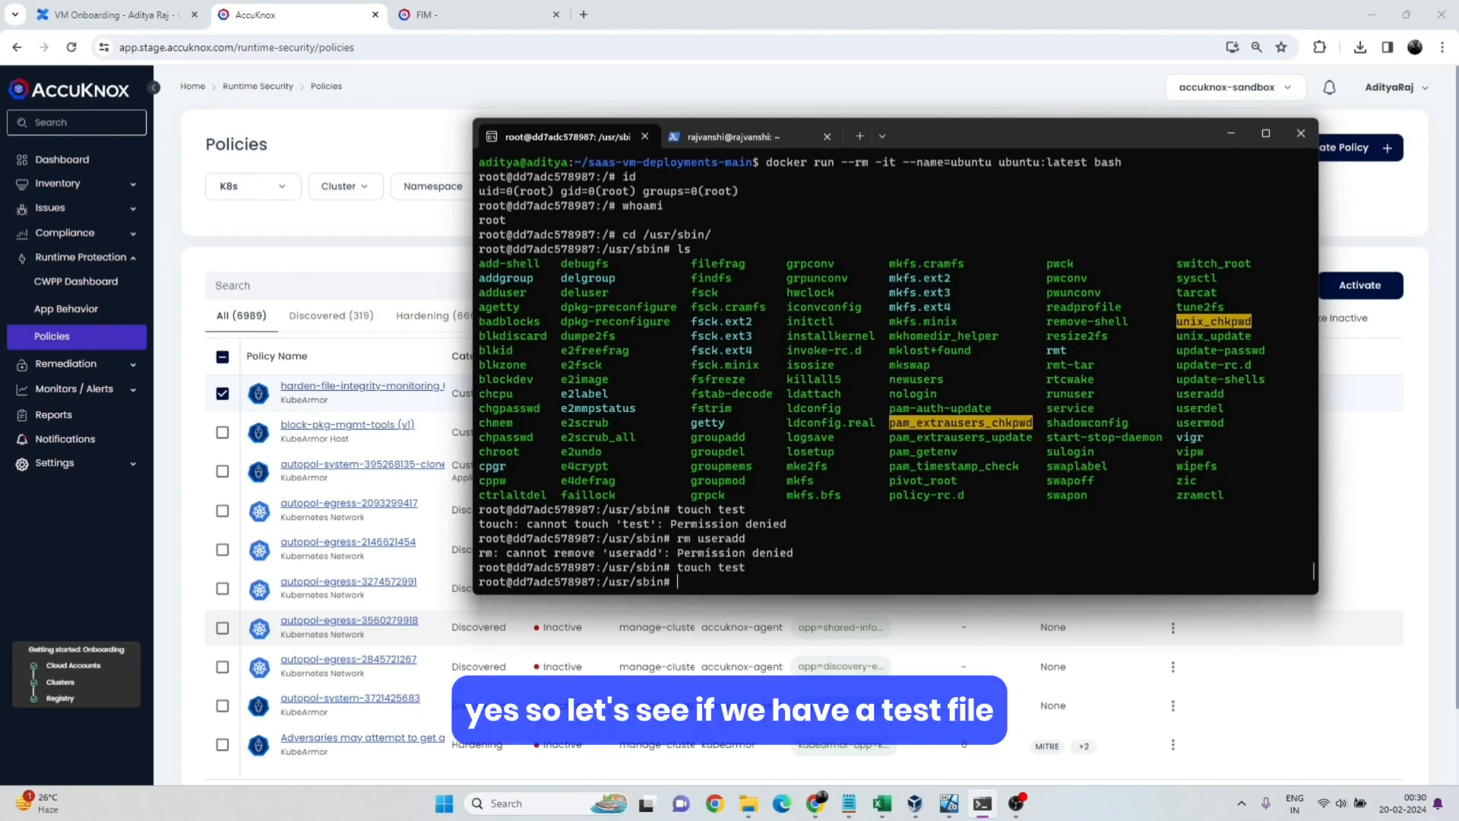
List the contents of /usr/sbin with "ls" and highlight the test file in the listing.
type("ls")
key("Return")
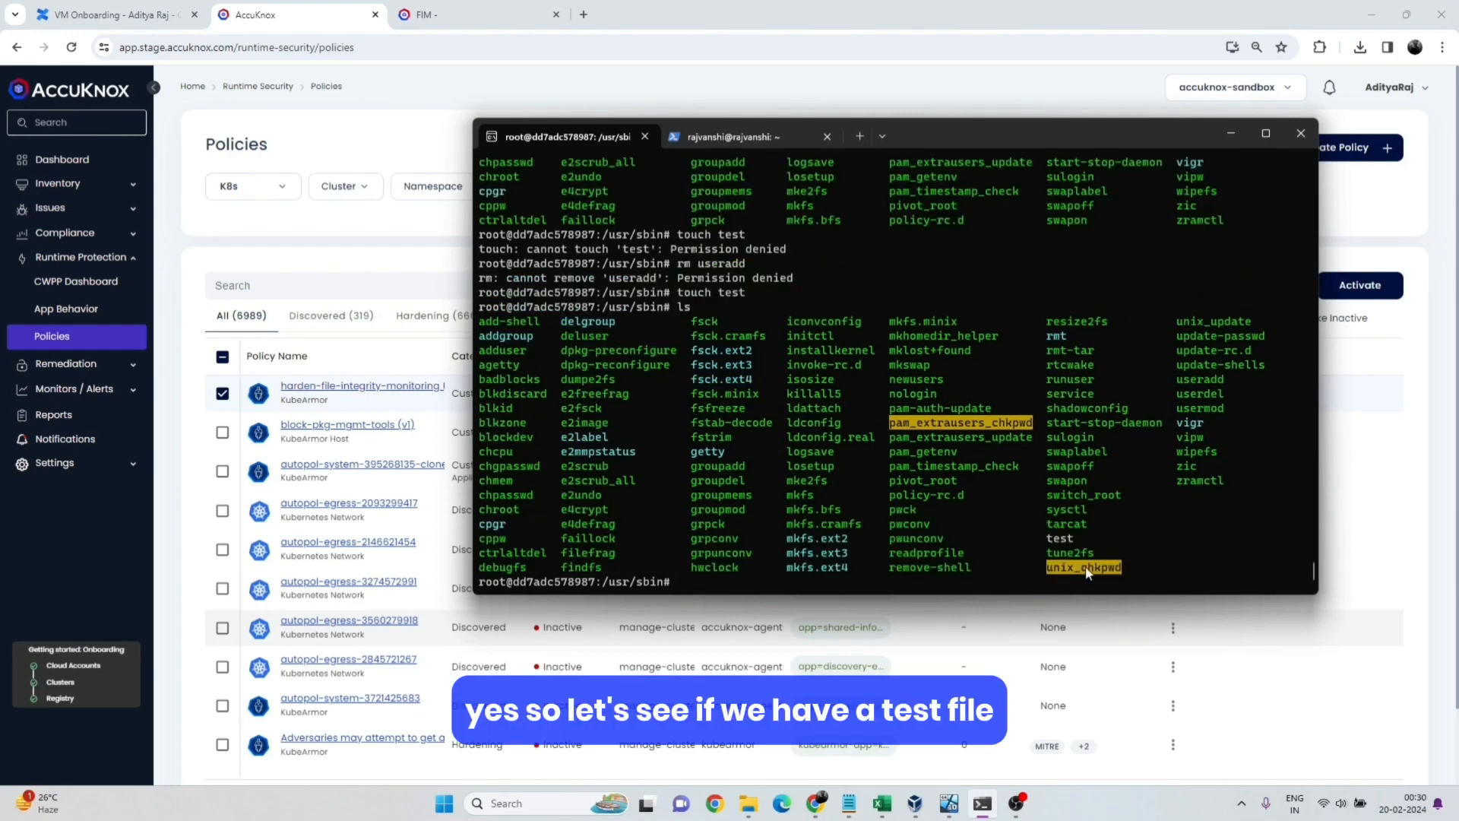
left_click_drag(1076, 537, 1041, 540)
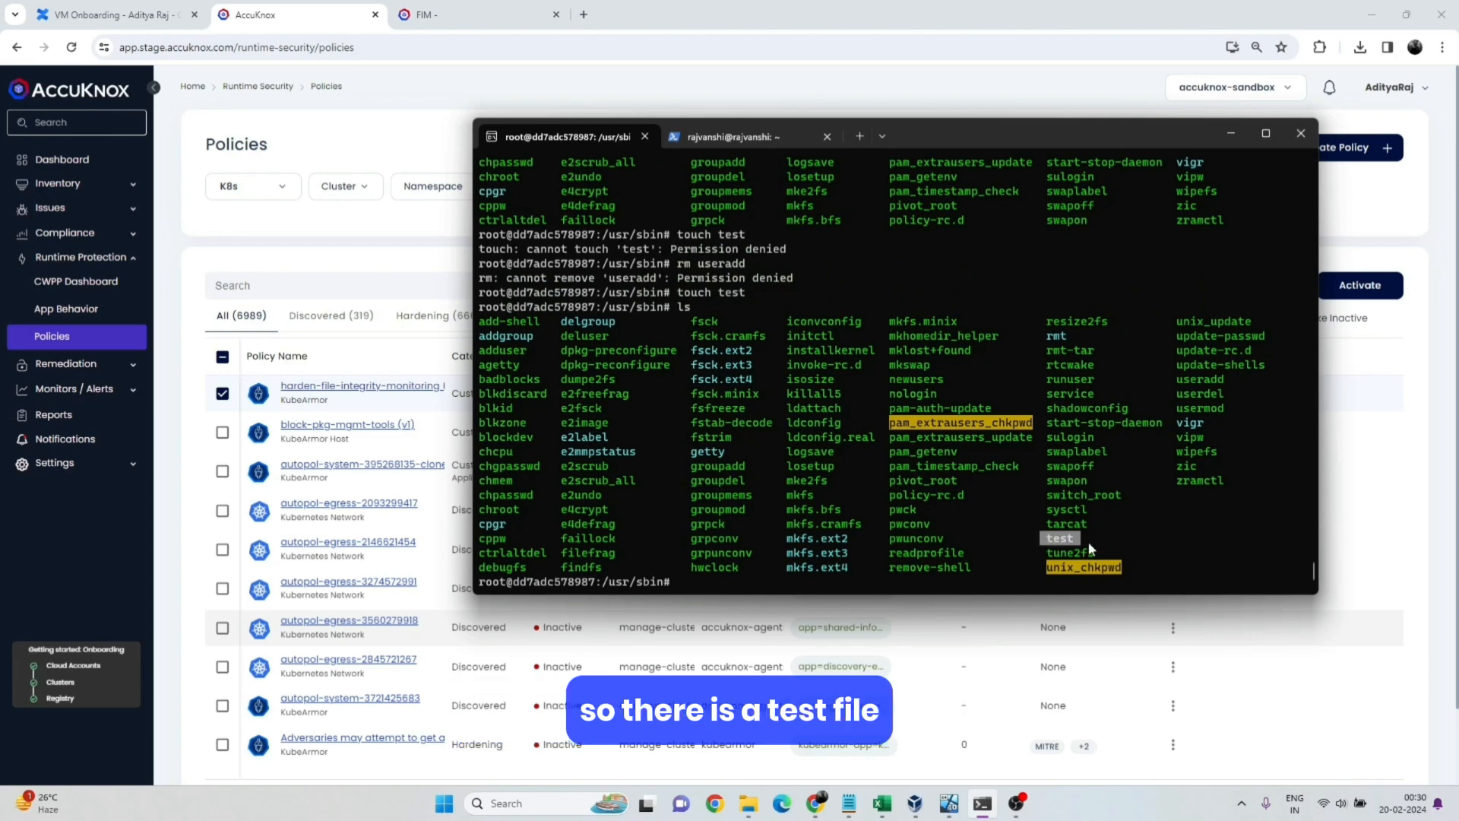